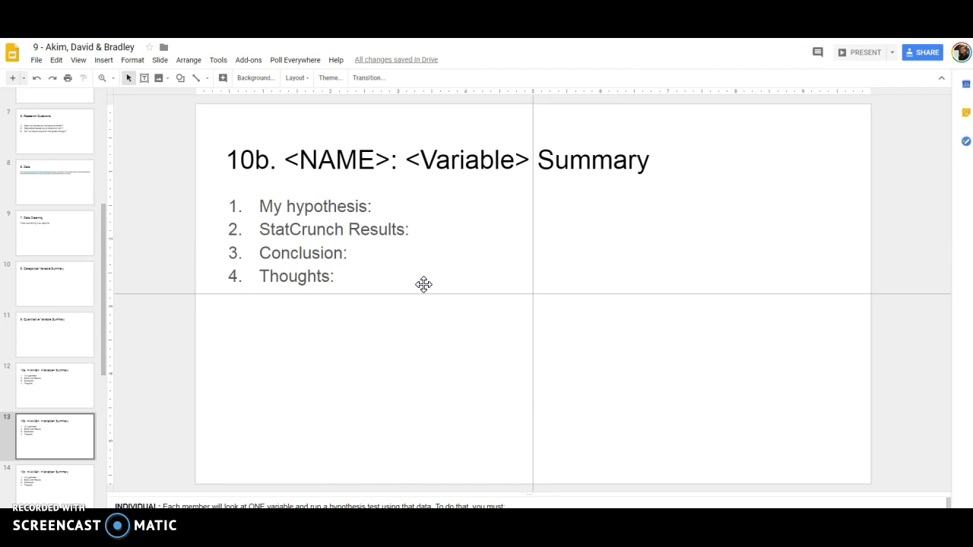
- Go to slide 12, the 10a '<NAME>: <Variable> Summary' template slide
click(48, 374)
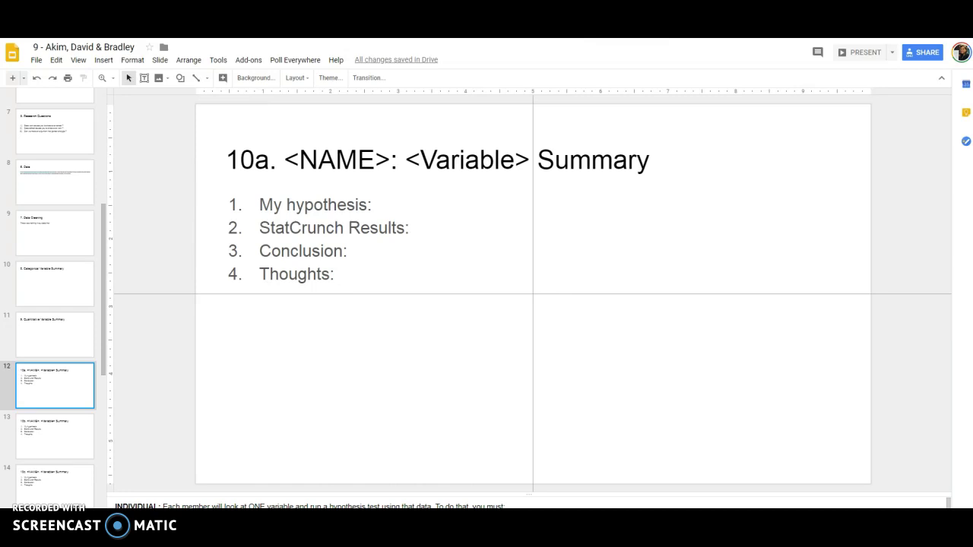
- Replace the title's <NAME> and <Variable> placeholders with the student's name and 'Birthplace'
click(287, 152)
drag(287, 152, 392, 160)
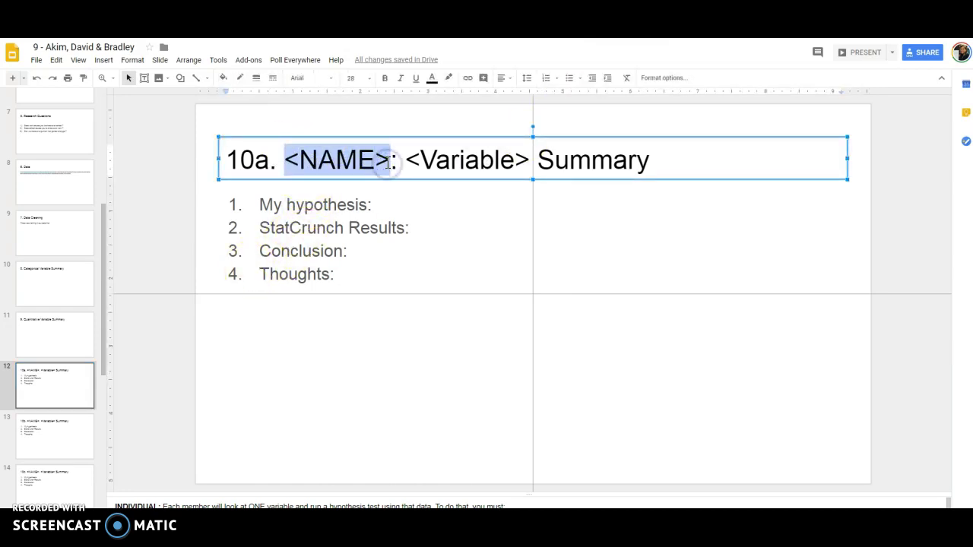
text(Kelly)
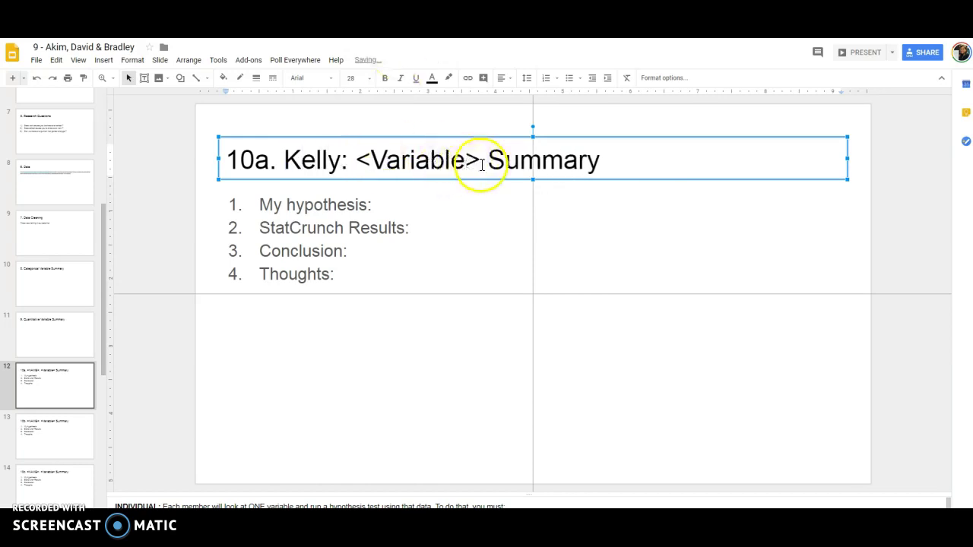
drag(478, 166, 362, 159)
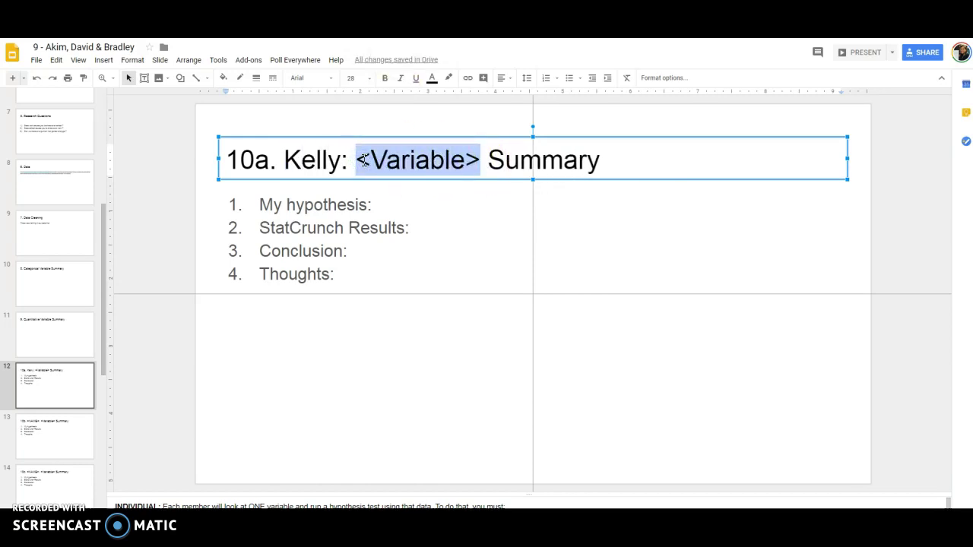
text(Birthplace)
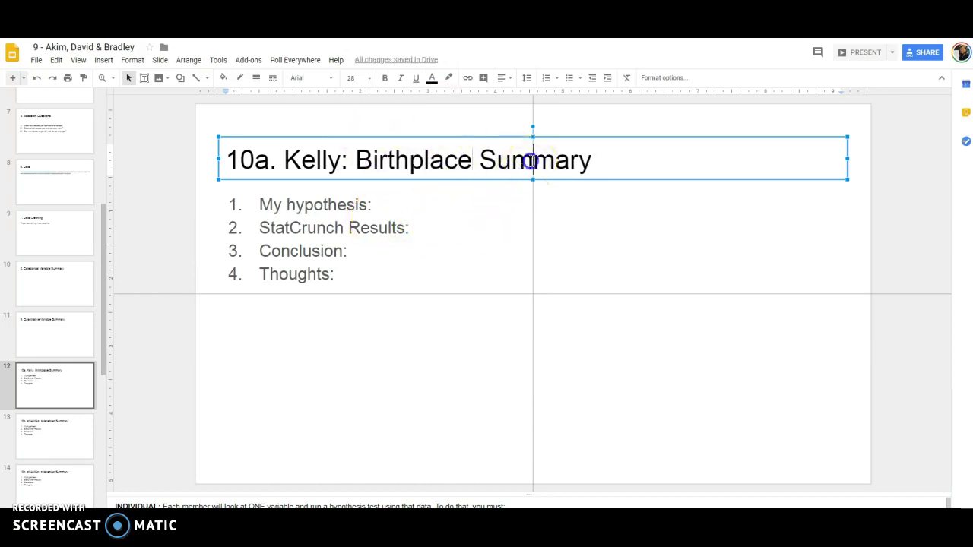
click(506, 217)
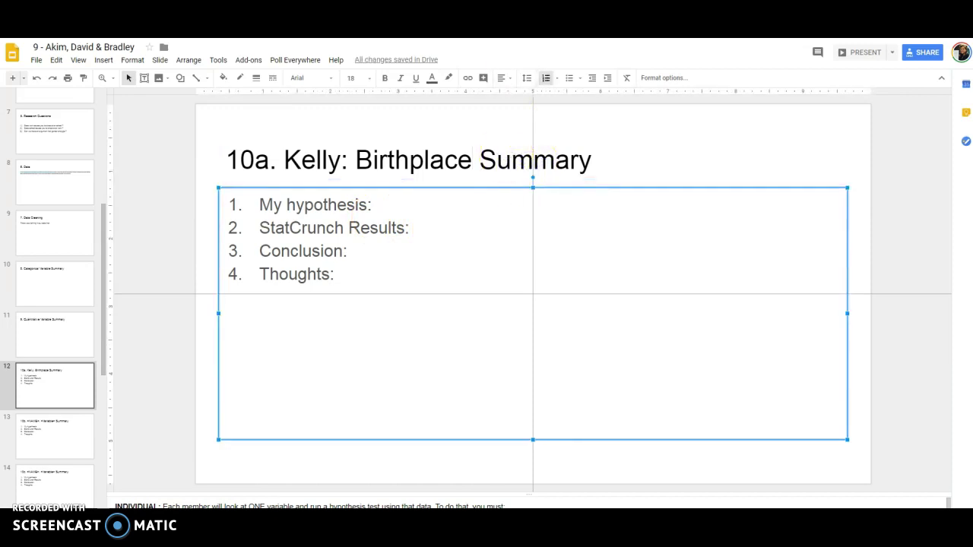
key(alt+Tab)
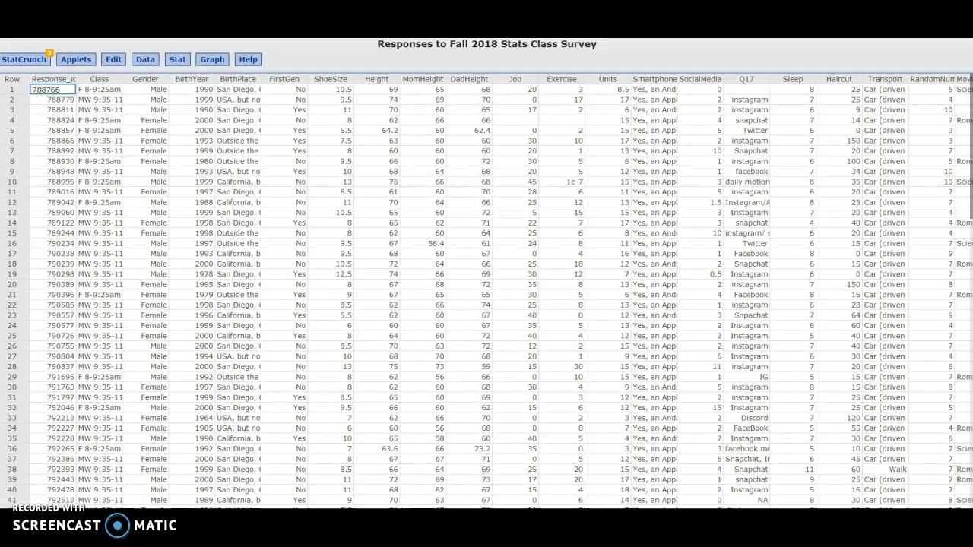
click(232, 82)
click(232, 82)
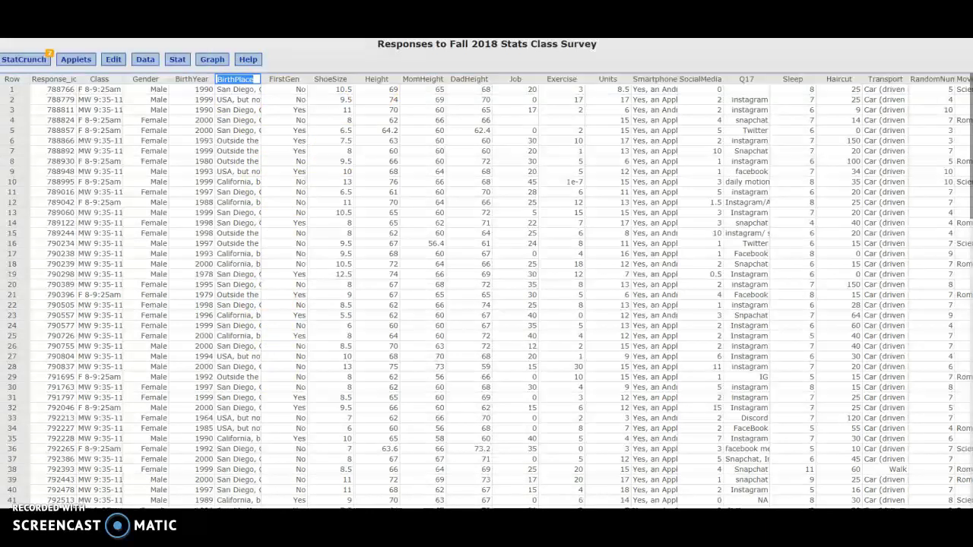
key(alt+Tab)
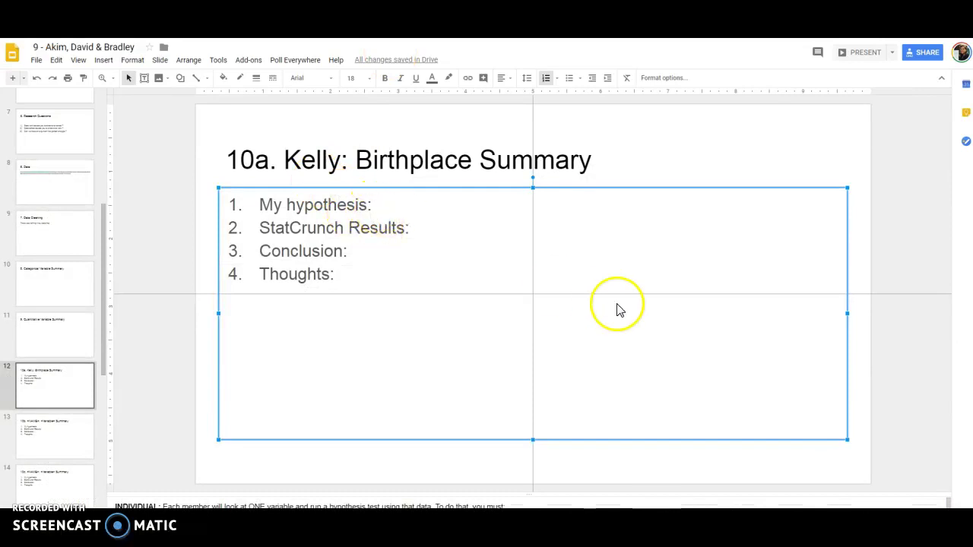
- After 'My hypothesis:' enter 'Ho: p = 0.5 (50% of our class is from San Diego)'
click(387, 202)
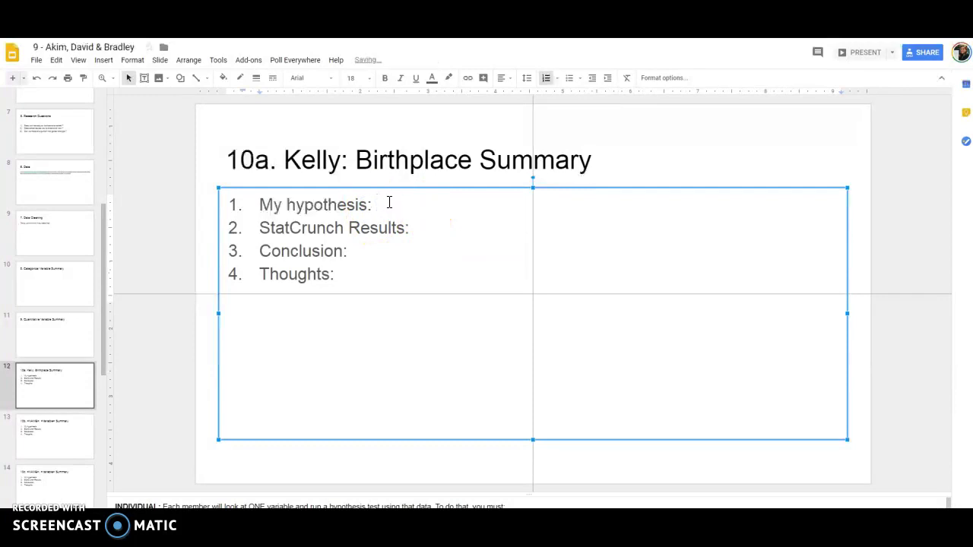
text(H)
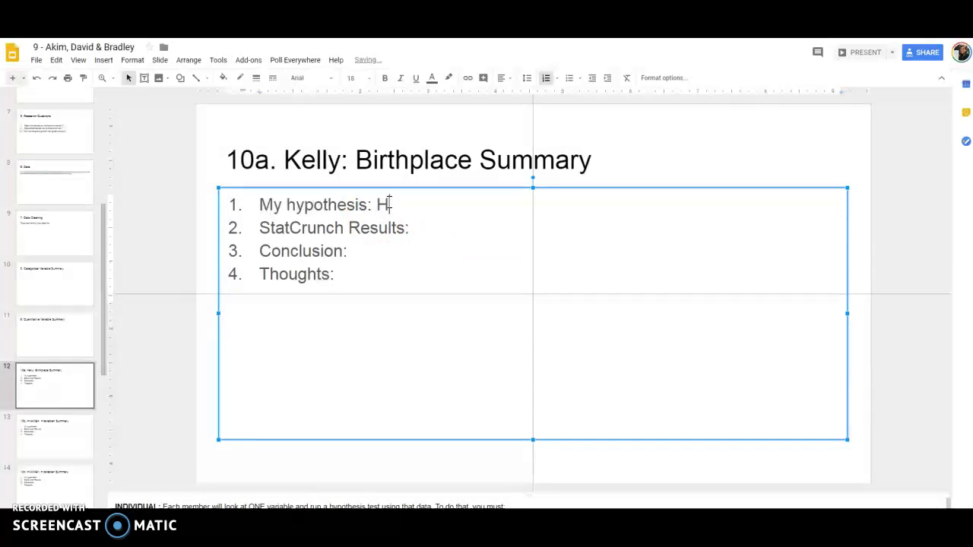
text(o: )
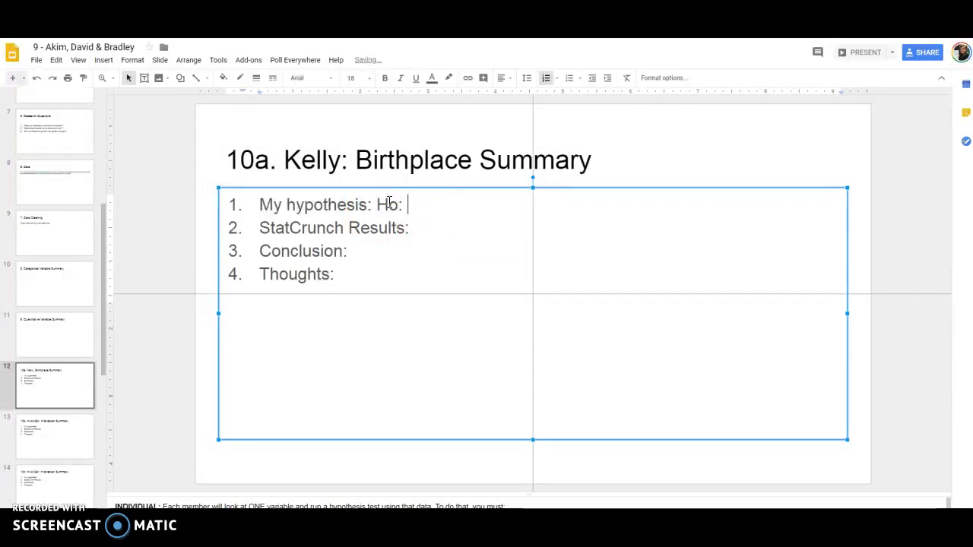
text(p =)
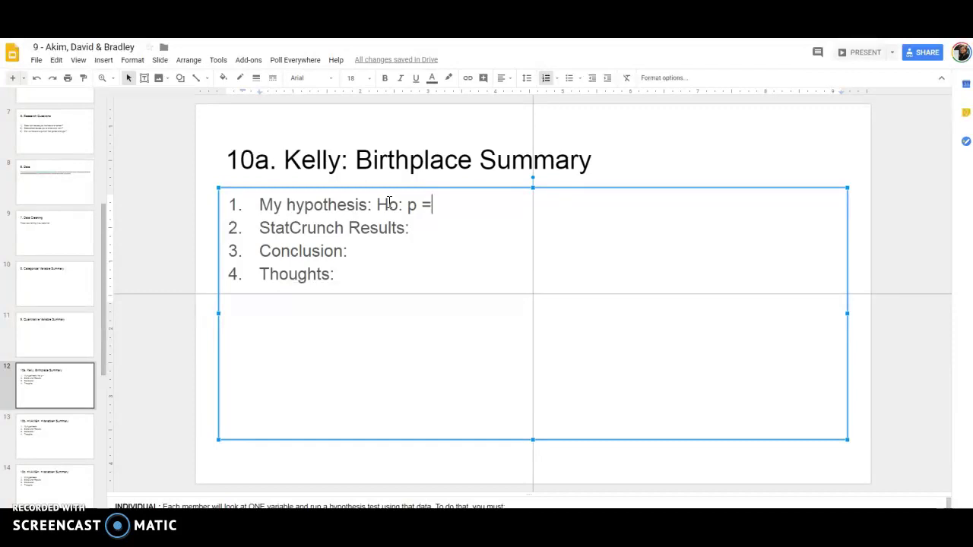
text(0.5 )
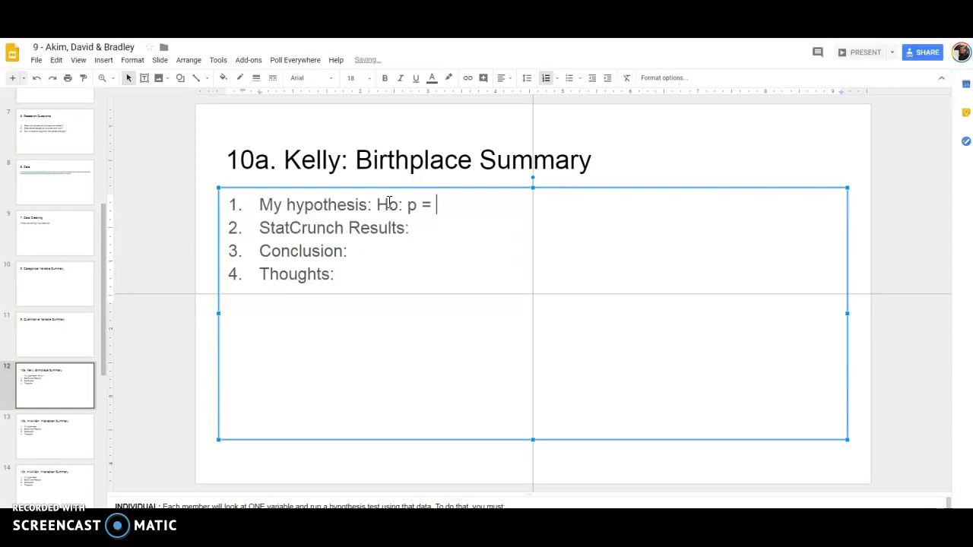
text((50% )
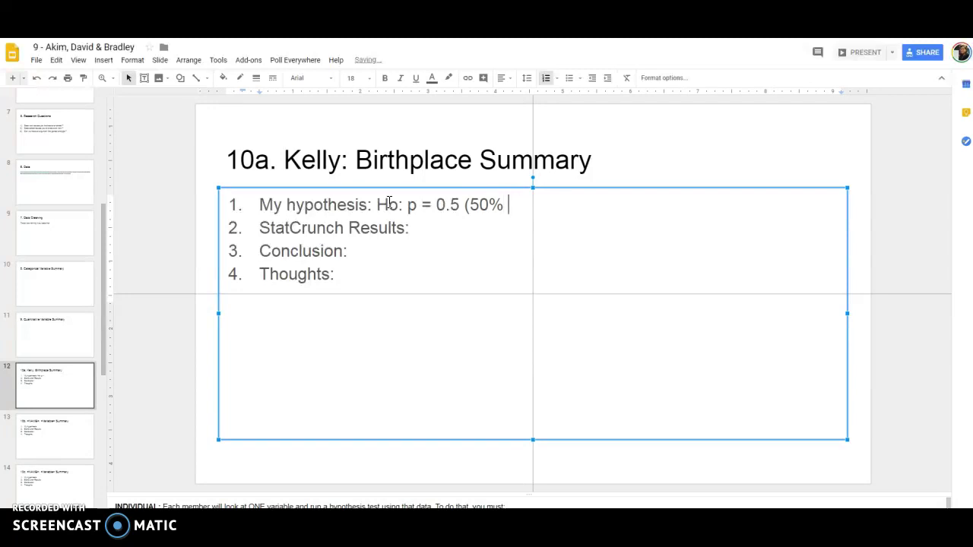
text(pf)
key(BackSpace)
key(BackSpace)
text(of our )
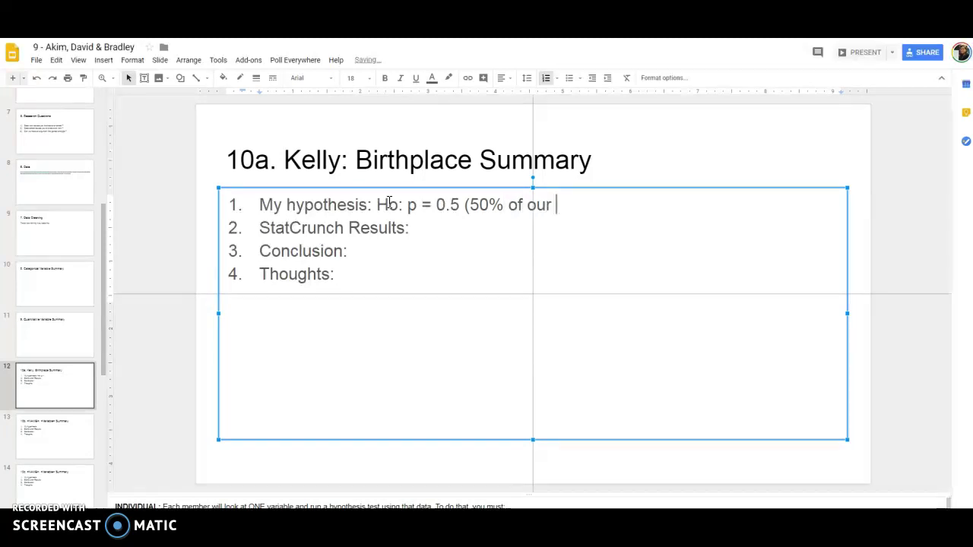
text(class is from )
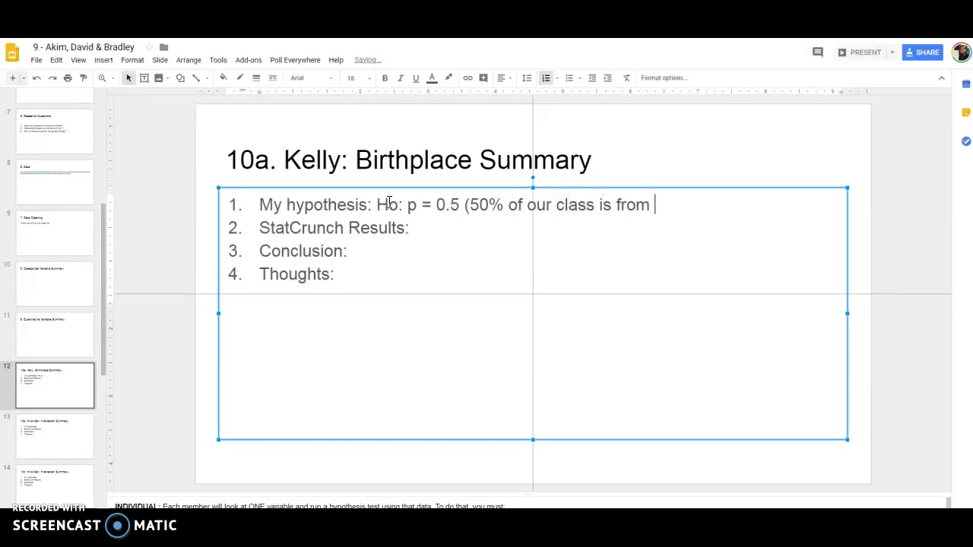
text(San Diego)
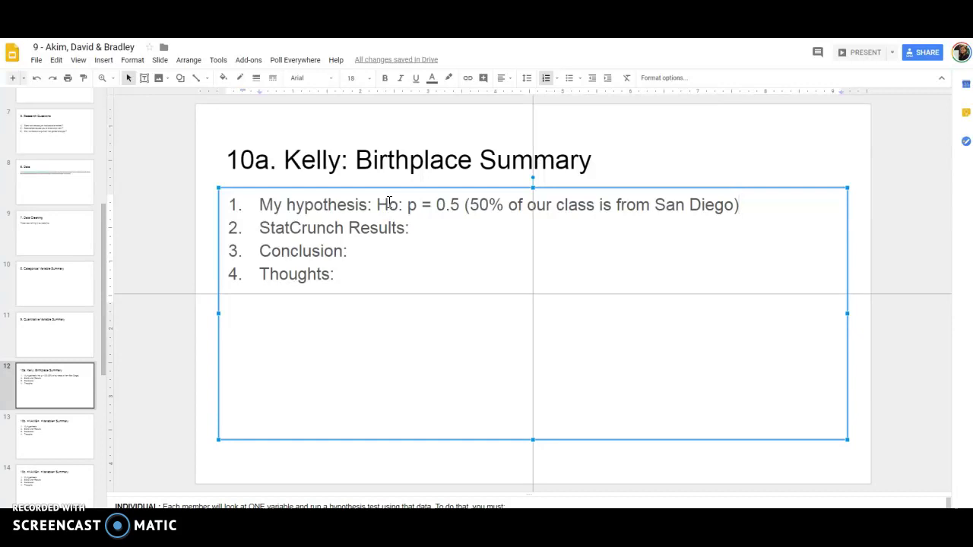
- Add an unnumbered line 'Ha: p > 0.5 (the majority of our class is from San Diego)' and indent Ho to match
key(Return)
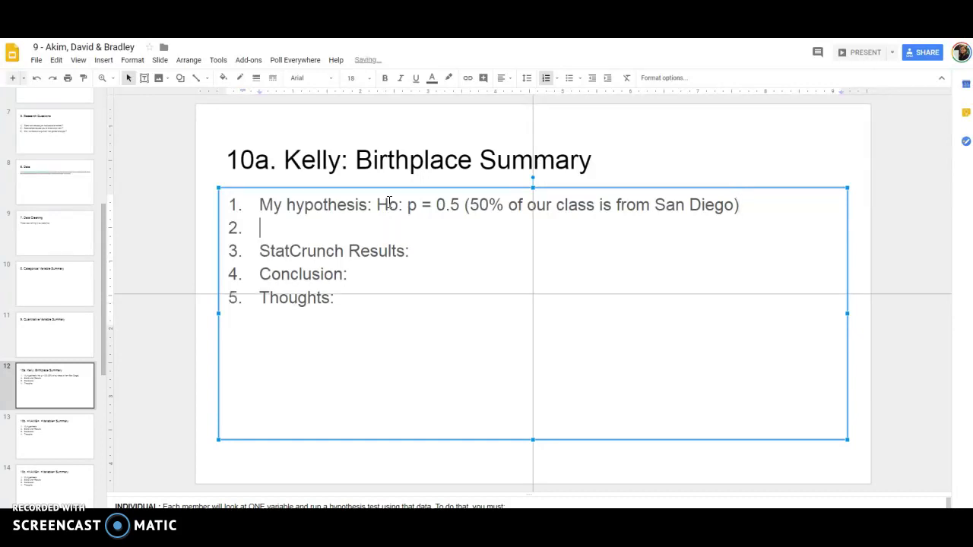
key(Tab)
key(BackSpace)
key(BackSpace)
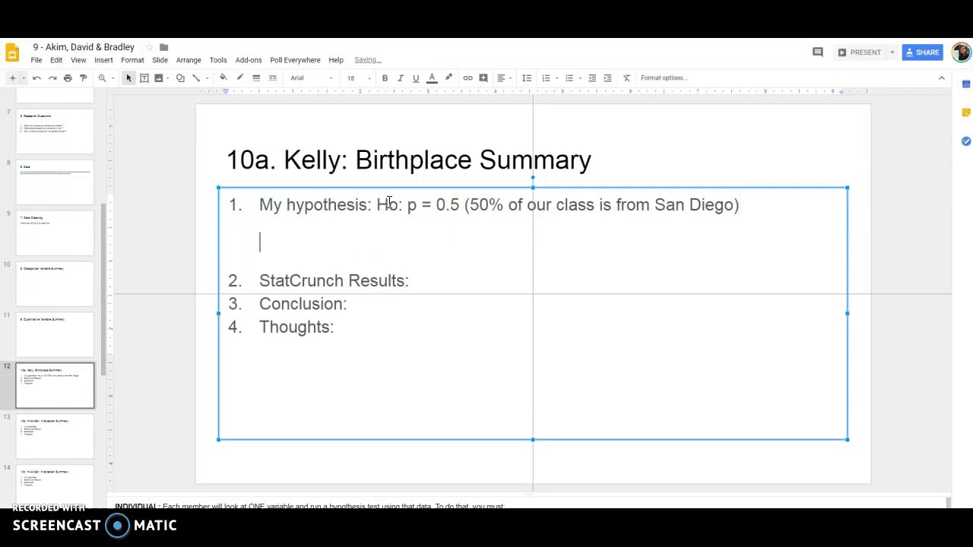
text(H)
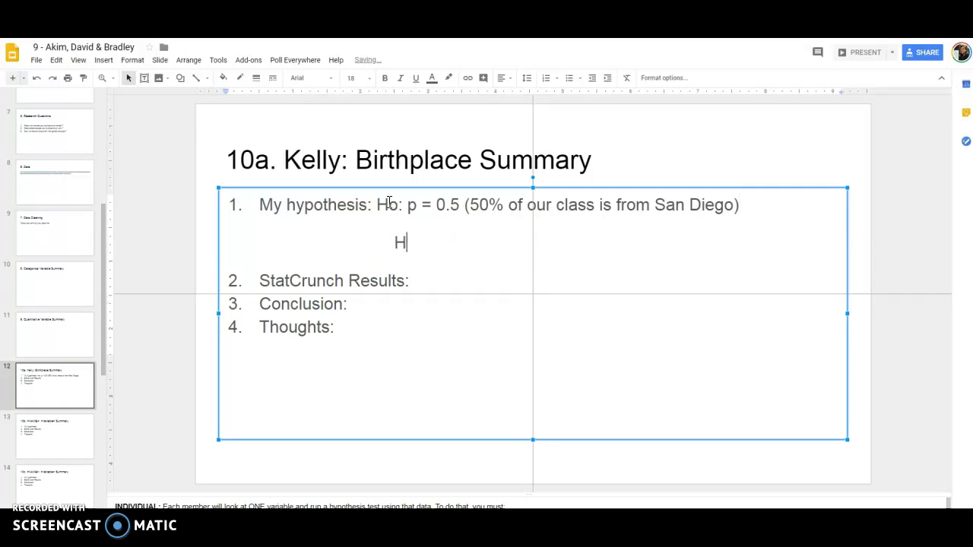
text(za":)
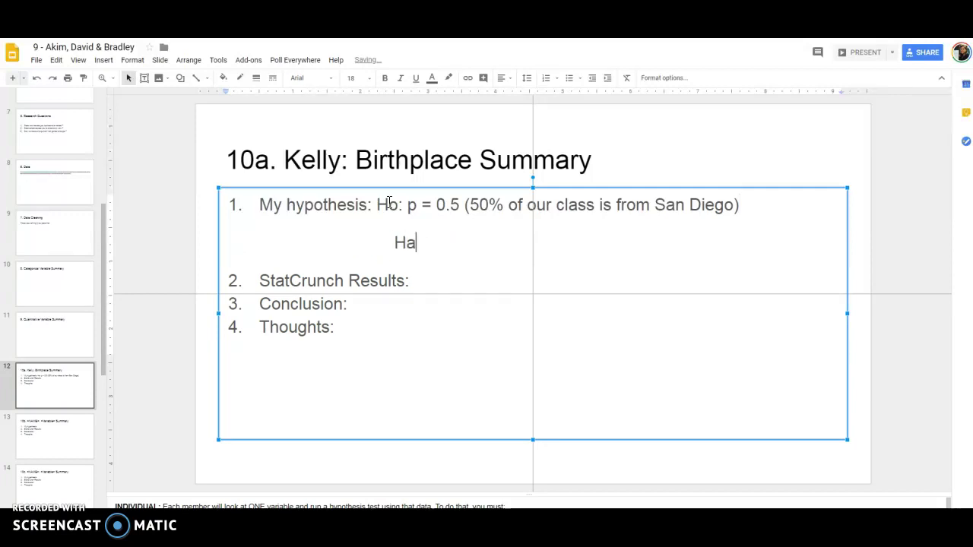
key(BackSpace)
key(BackSpace)
text(: p > -0)
key(BackSpace)
key(BackSpace)
text(90.)
key(BackSpace)
key(BackSpace)
key(BackSpace)
text(9.5)
key(BackSpace)
key(BackSpace)
key(BackSpace)
text(0.5 (The)
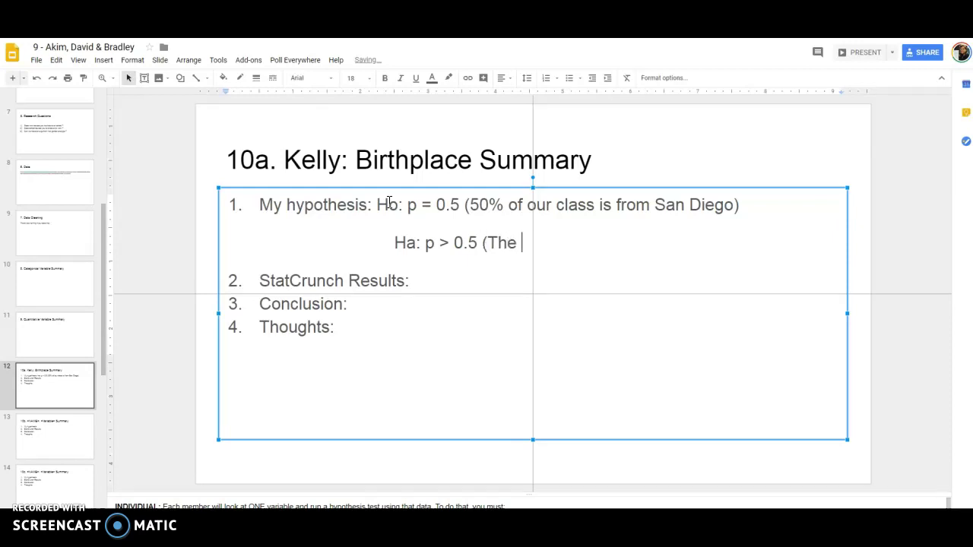
key(BackSpace)
key(BackSpace)
key(BackSpace)
key(BackSpace)
text(the major)
text(ity of our )
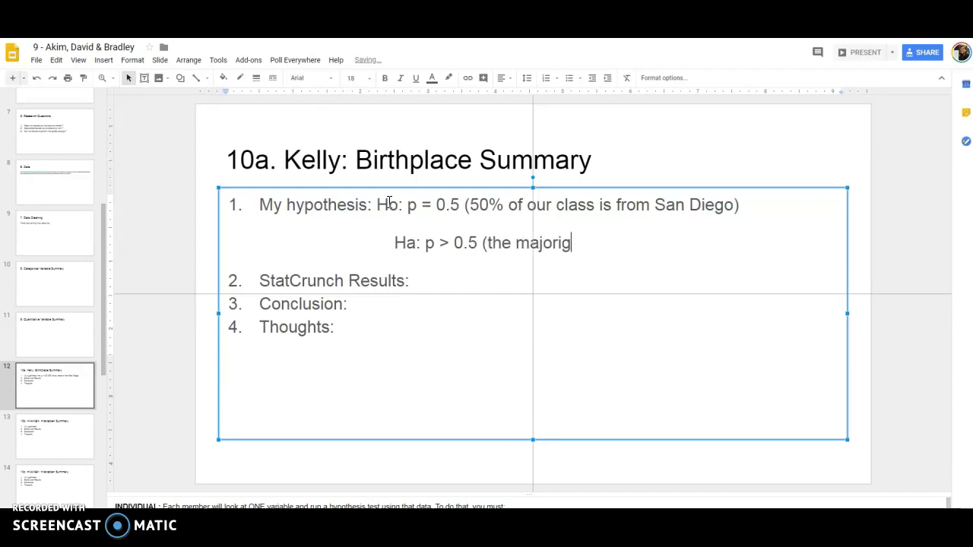
text(class )
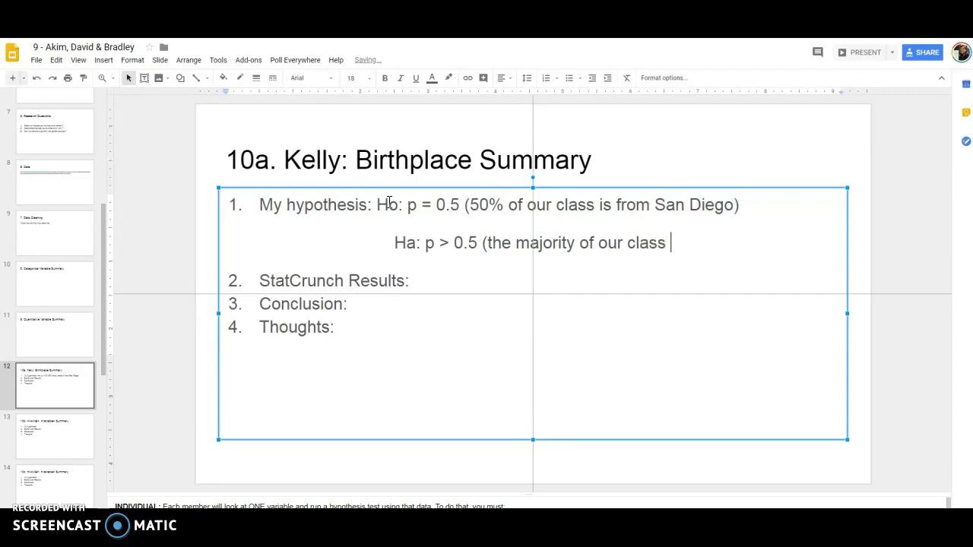
text(is from San Diego))
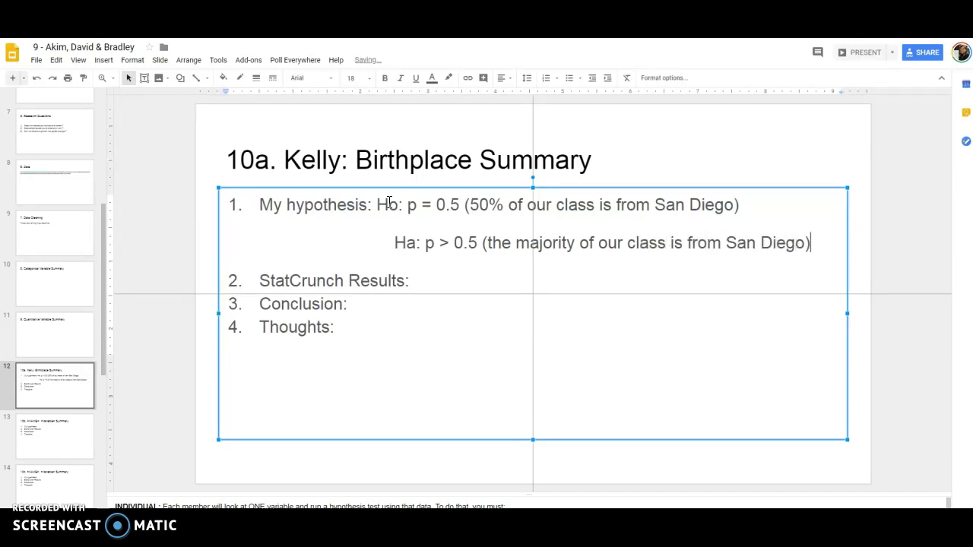
click(378, 204)
key(Tab)
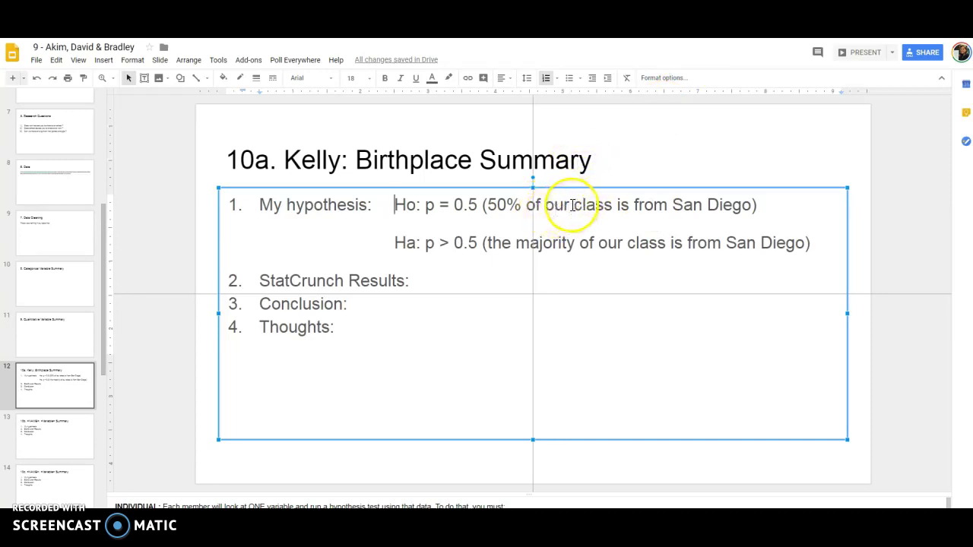
- Reword the Ho line to 'Mesa Students are from San Diego'
drag(570, 205, 616, 211)
key(BackSpace)
key(BackSpace)
key(BackSpace)
key(BackSpace)
key(BackSpace)
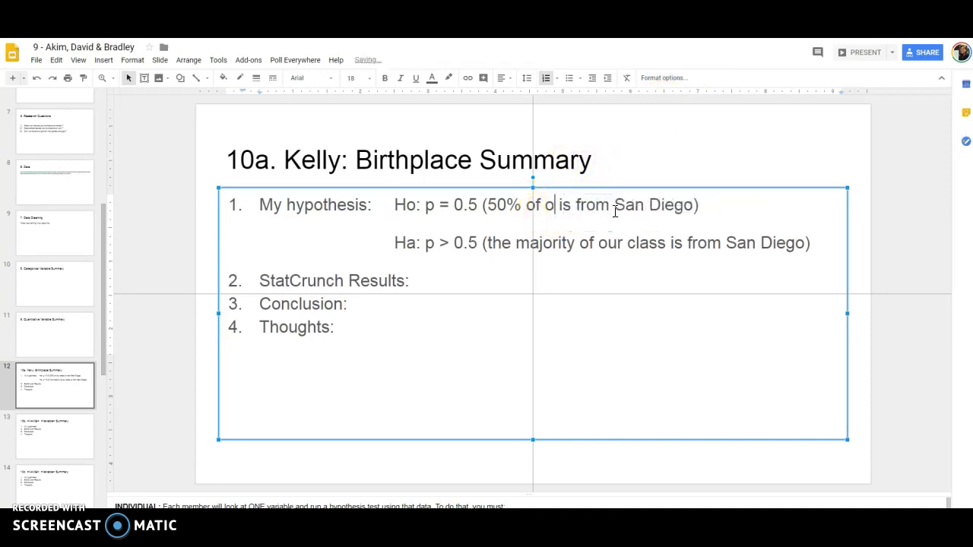
text(Mesa S)
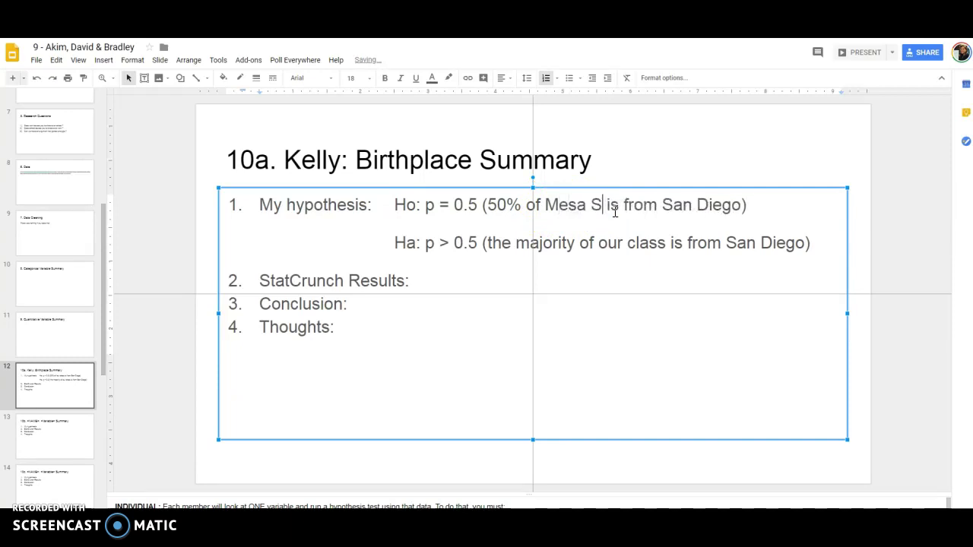
text(tudents)
key(Delete)
key(Delete)
key(Delete)
text(are)
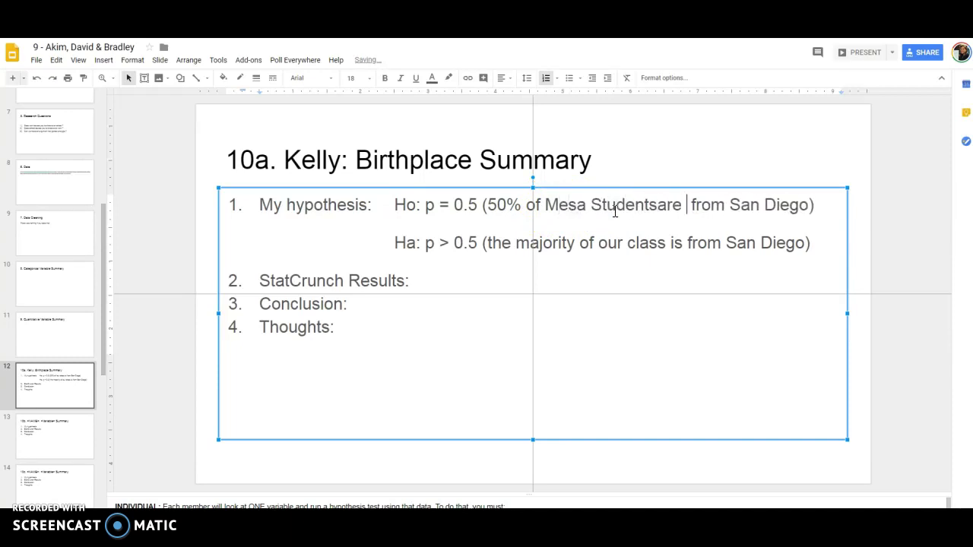
key(BackSpace)
key(BackSpace)
key(BackSpace)
key(BackSpace)
text(are)
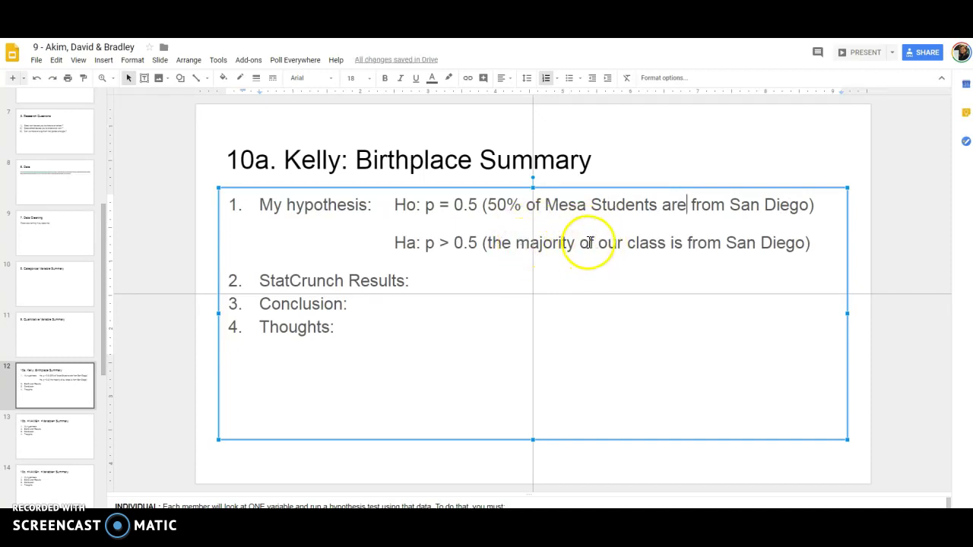
- Reword the Ha line to say 'Mesa Students are' instead of 'our class is'
drag(599, 243, 666, 243)
text(Me)
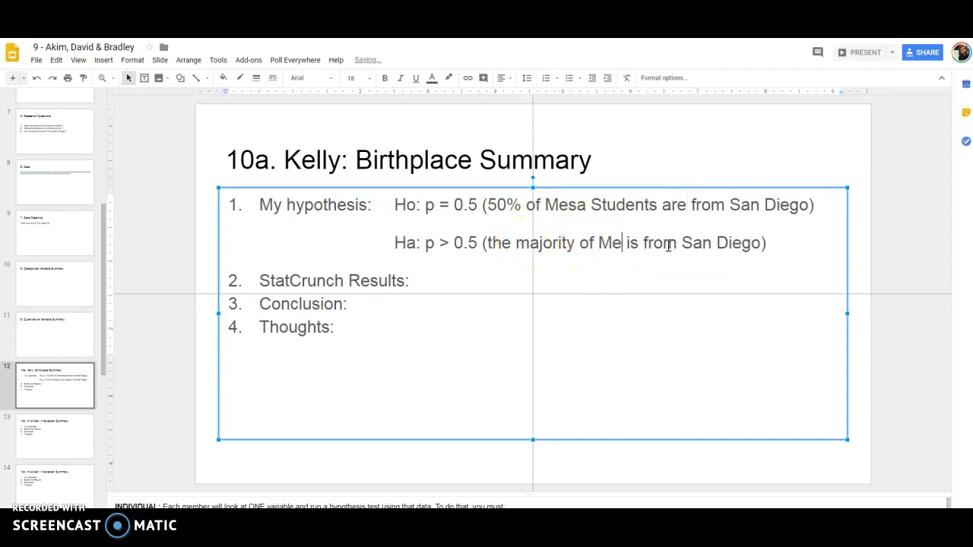
text(sa Student)
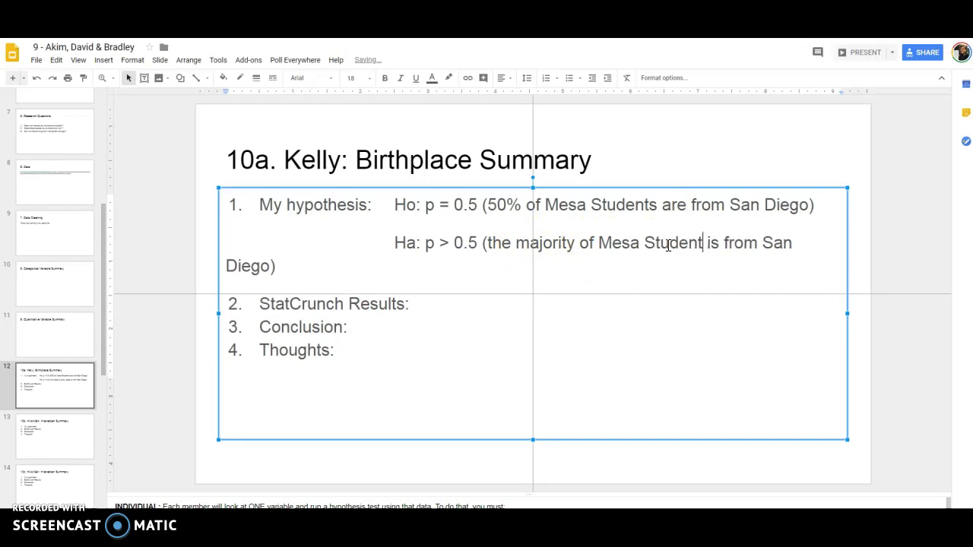
text(s)
key(Delete)
key(Delete)
text(are)
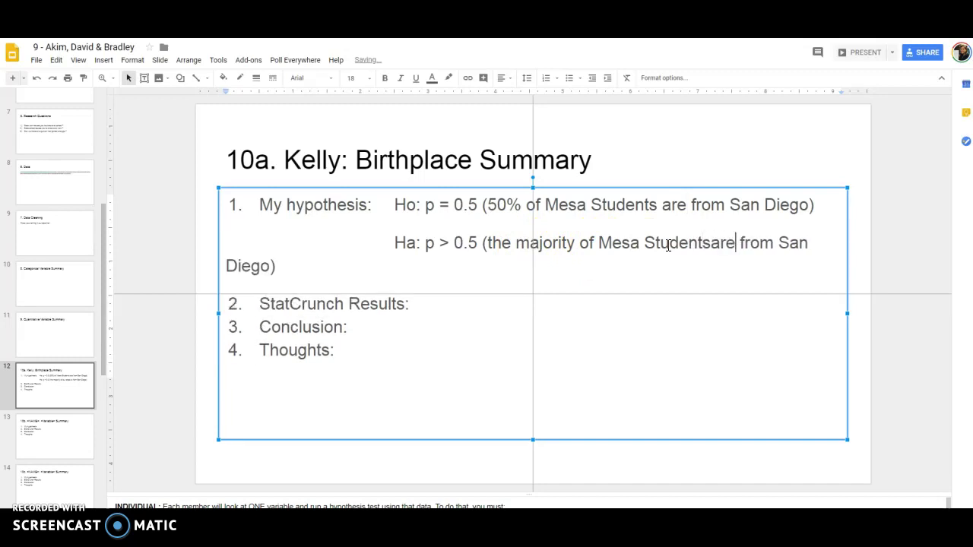
key(BackSpace)
key(BackSpace)
key(BackSpace)
text(arre)
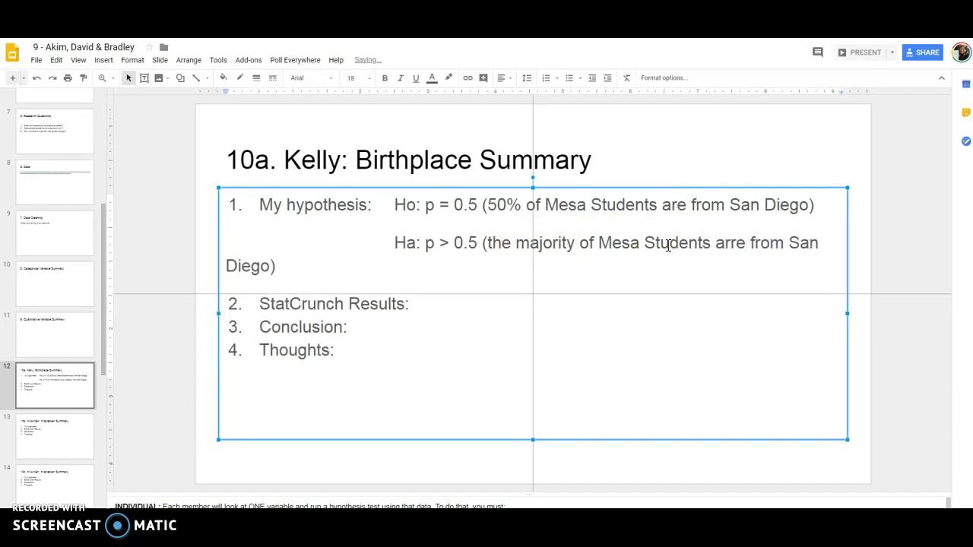
key(BackSpace)
key(BackSpace)
text(e)
- Abbreviate San Diego to SD in Ha and add a blank line under 'StatCrunch Results:'
click(267, 265)
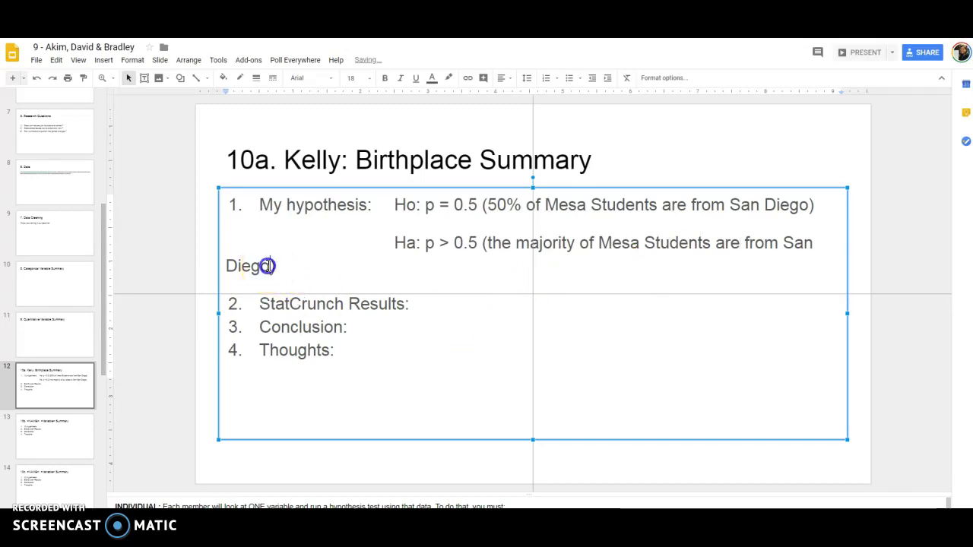
key(BackSpace)
key(BackSpace)
key(BackSpace)
key(BackSpace)
click(822, 242)
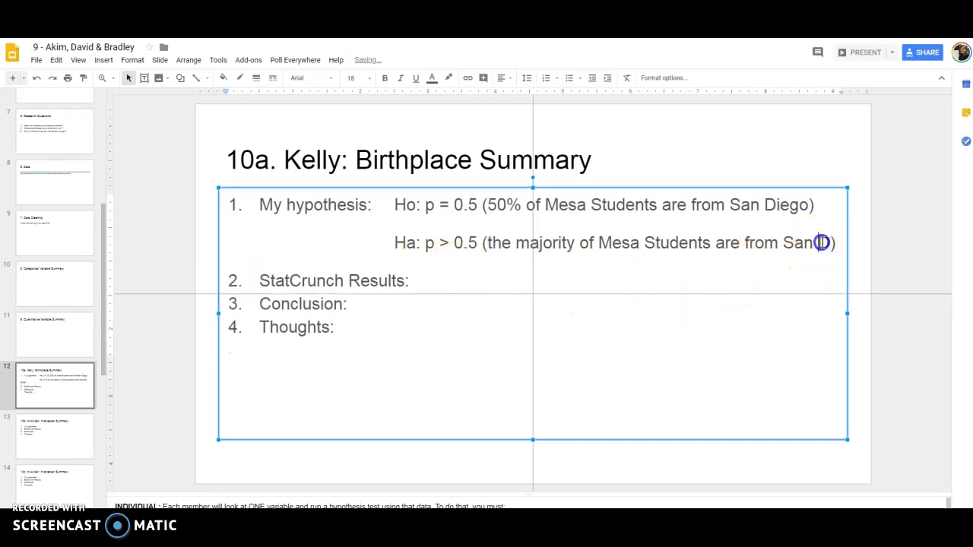
key(BackSpace)
key(BackSpace)
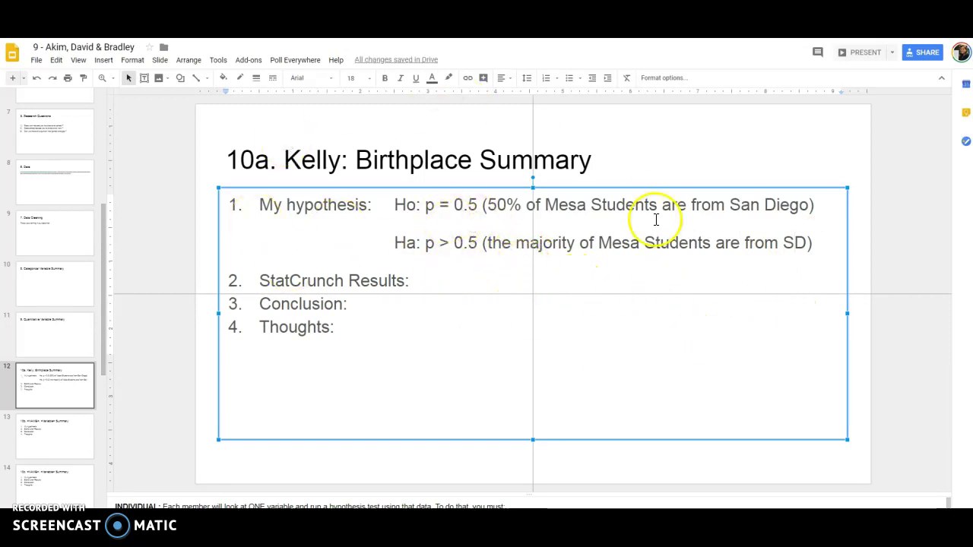
click(442, 279)
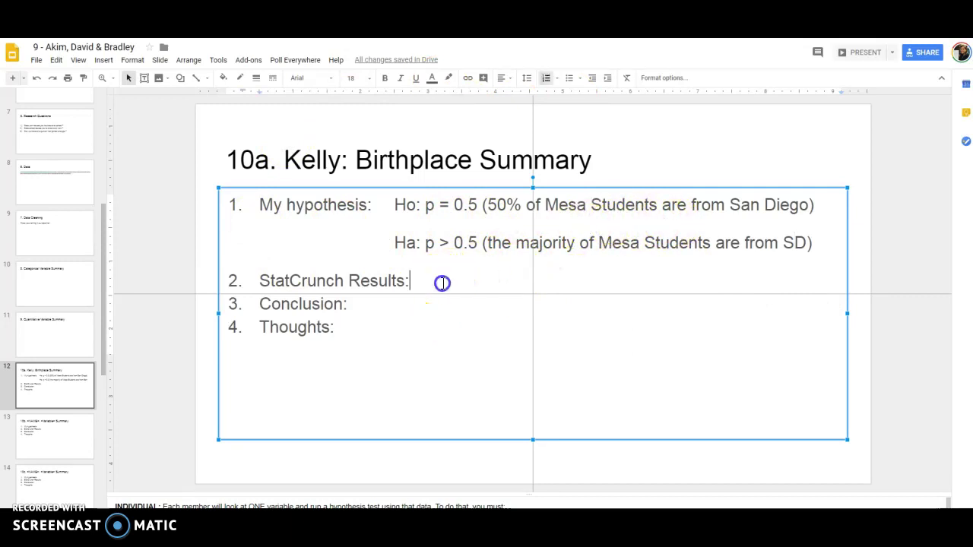
key(Return)
key(Return)
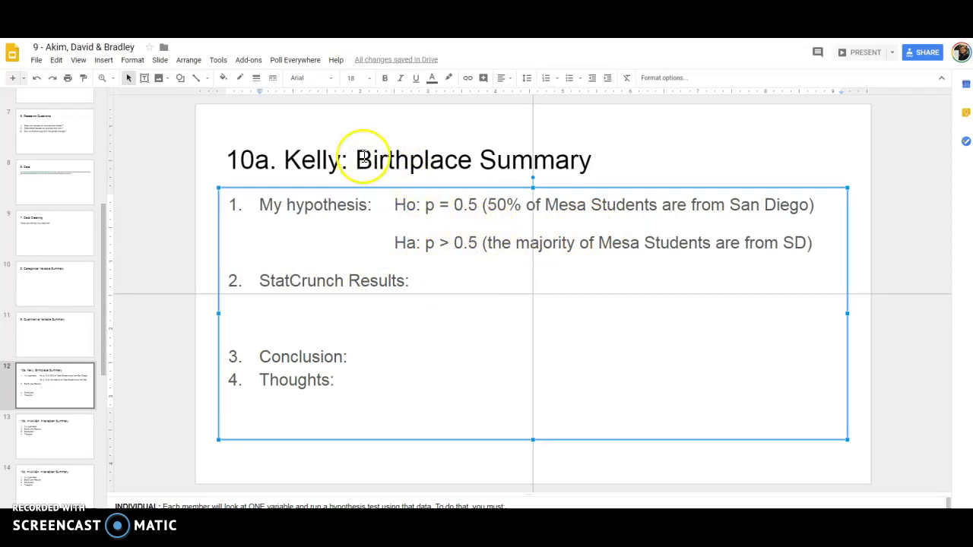
- Make 'Birthplace' bold in the slide title
drag(355, 159, 472, 164)
key(ctrl+b)
click(479, 228)
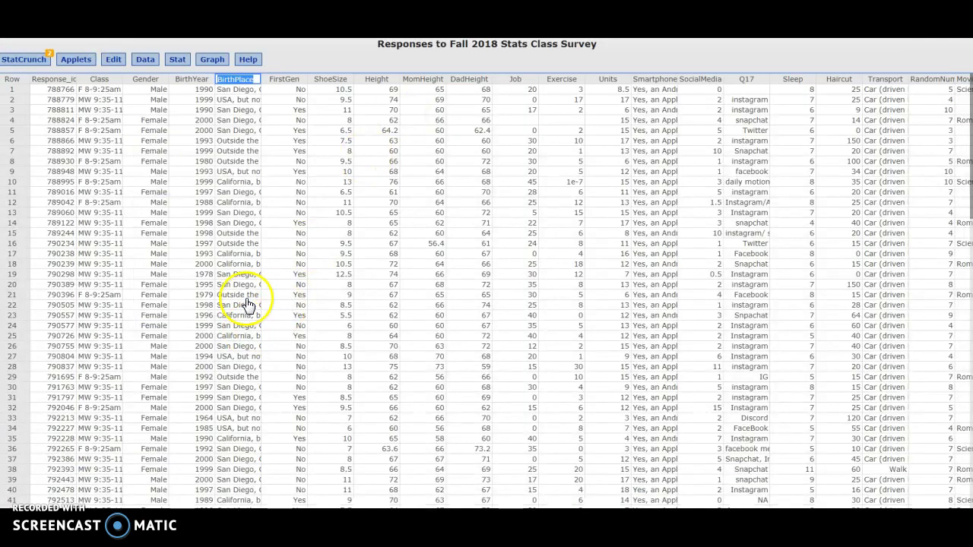
- Set up a StatCrunch one-sample proportion test on BirthPlace, success San Diego, CA, with HA p > 0.5
click(187, 67)
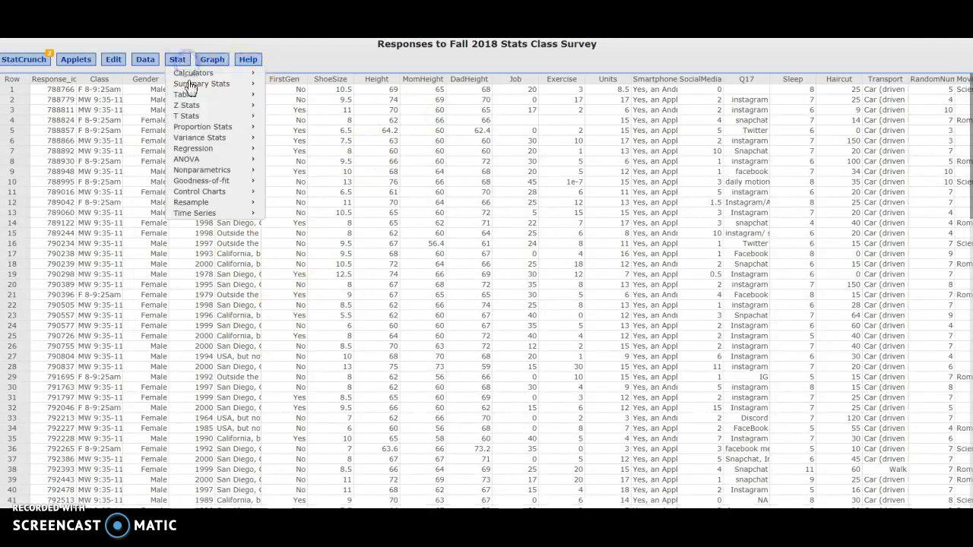
click(201, 130)
click(286, 129)
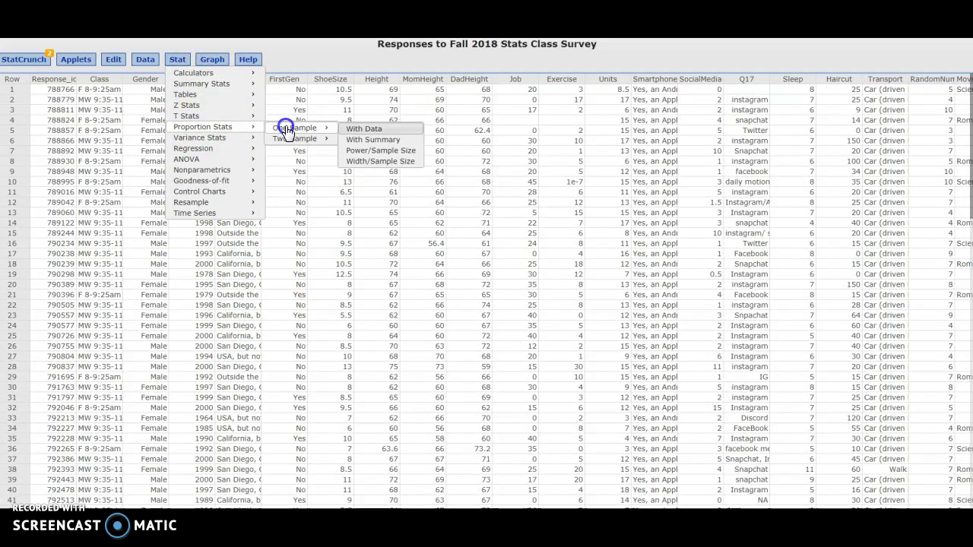
click(368, 131)
click(389, 181)
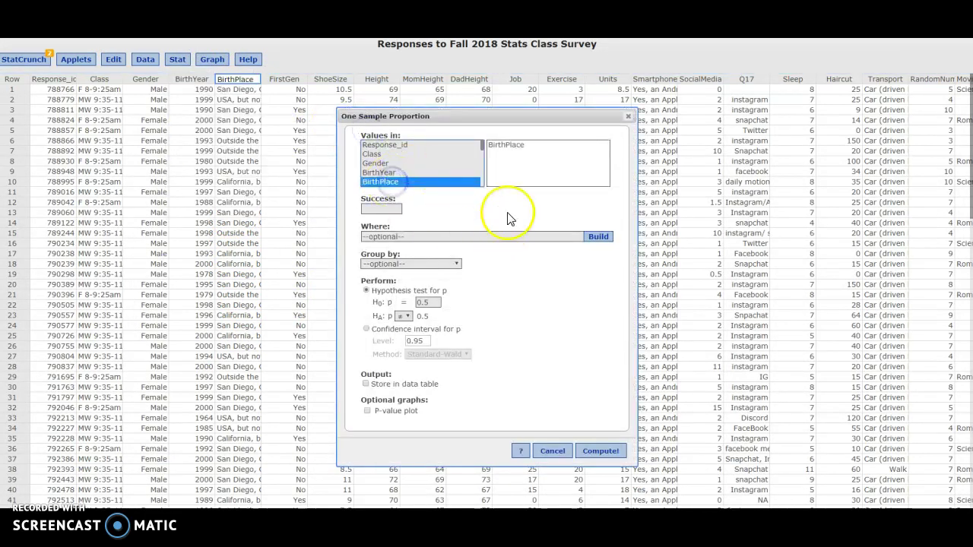
click(381, 209)
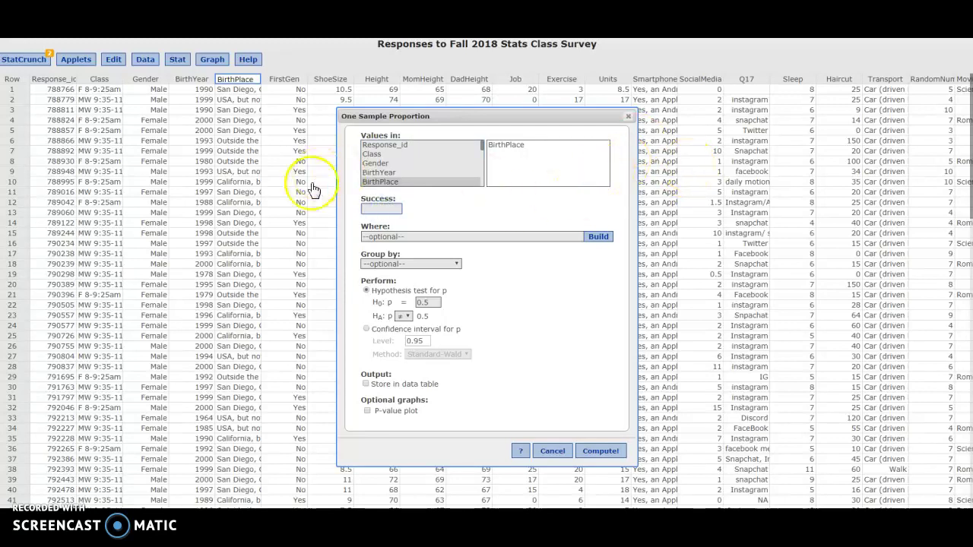
click(396, 200)
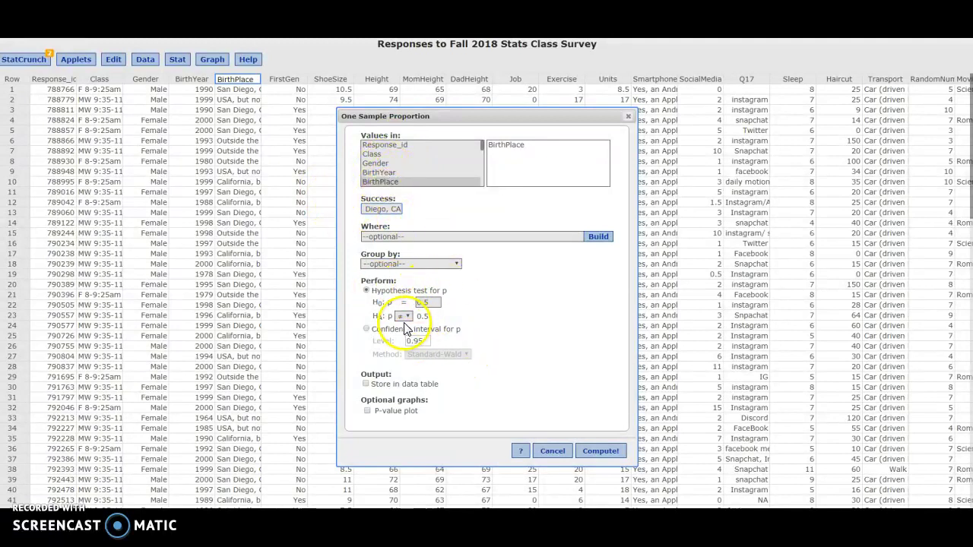
click(407, 348)
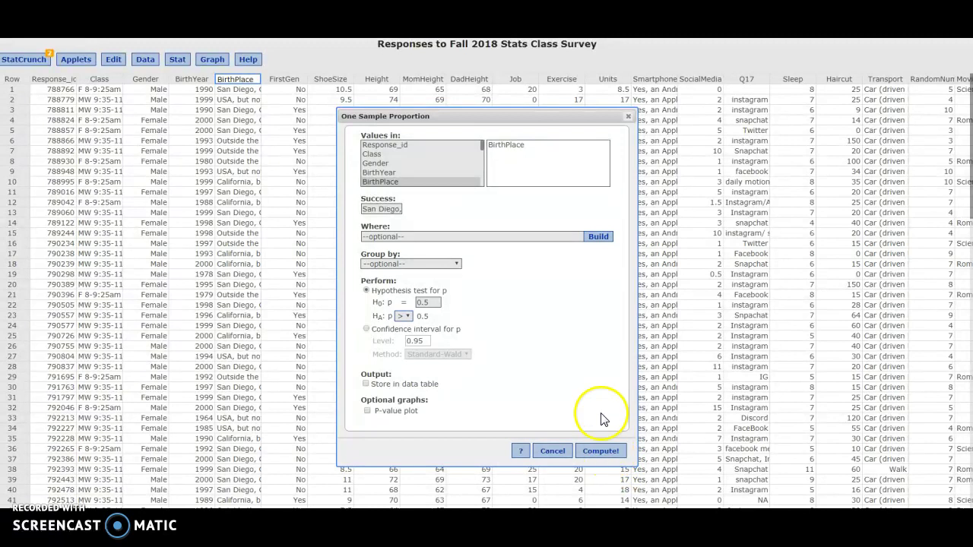
- Compute the proportion test and move its results window to the upper left
click(600, 452)
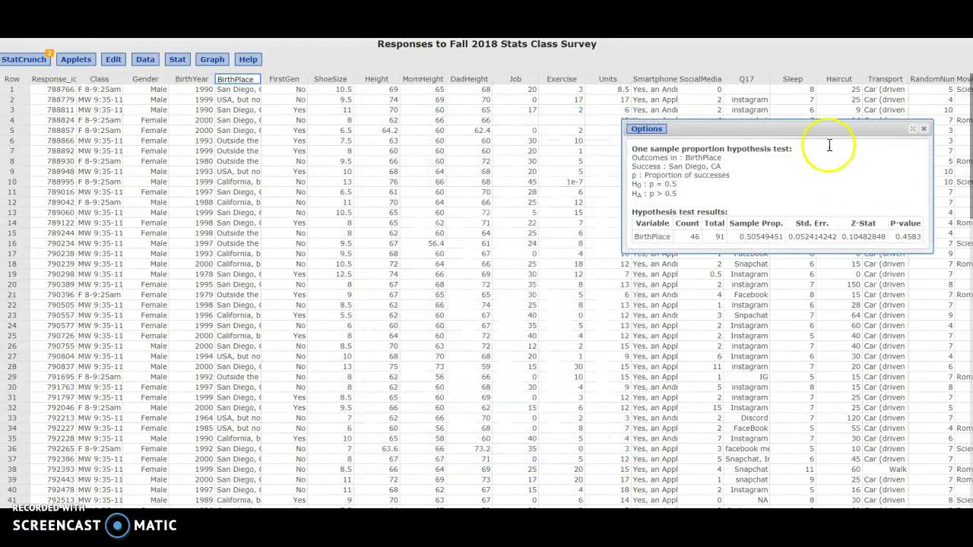
drag(828, 129, 289, 124)
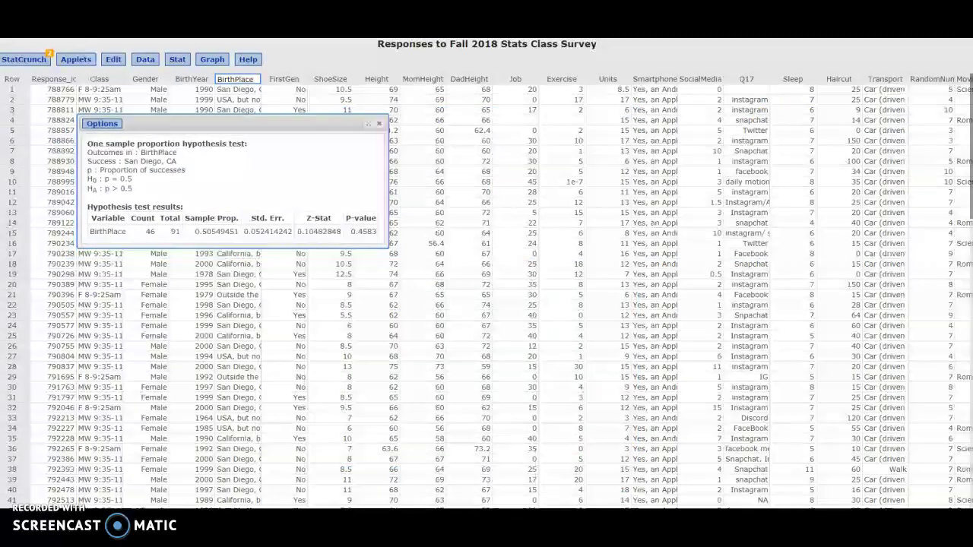
click(99, 123)
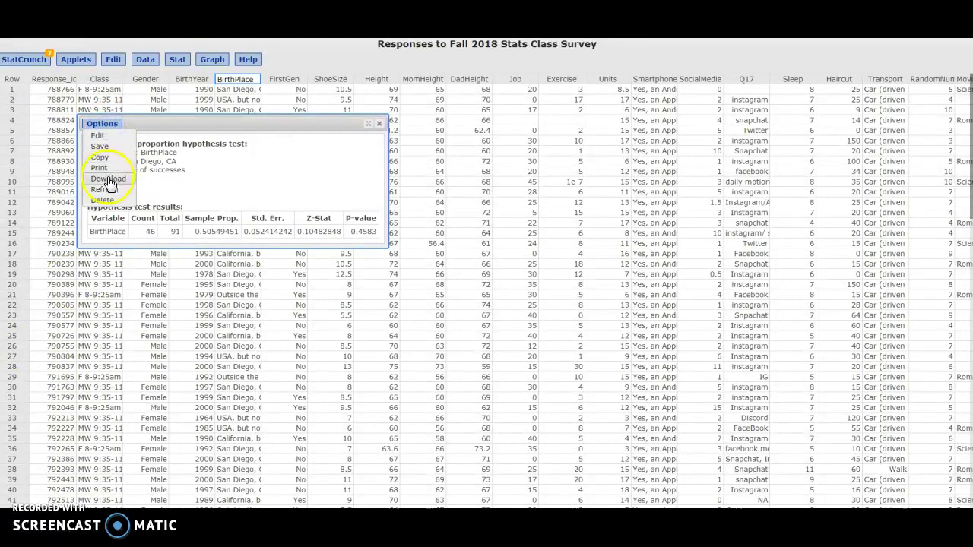
click(215, 180)
click(113, 125)
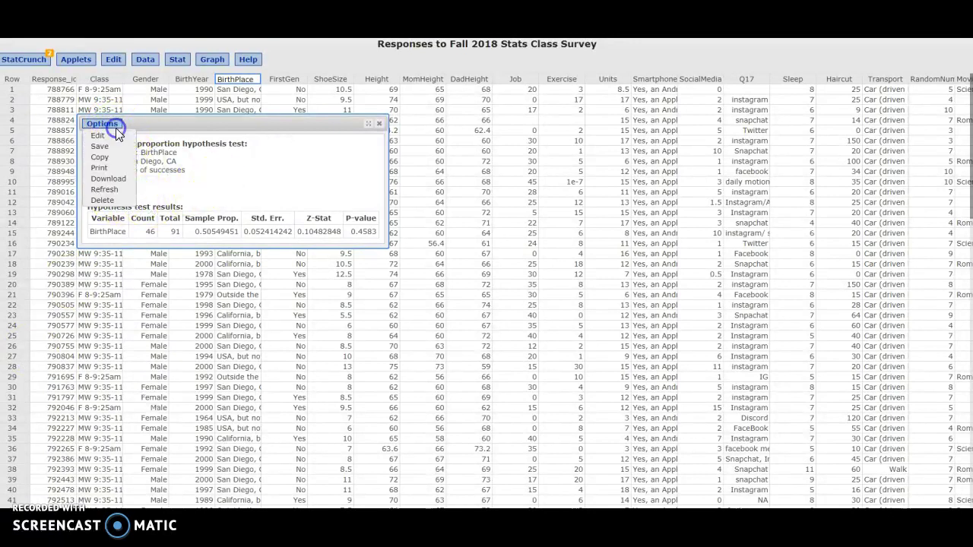
click(243, 170)
- Copy the test output (46 of 91, P-value 0.4583) and paste it onto the slide
drag(87, 139, 383, 240)
key(ctrl+c)
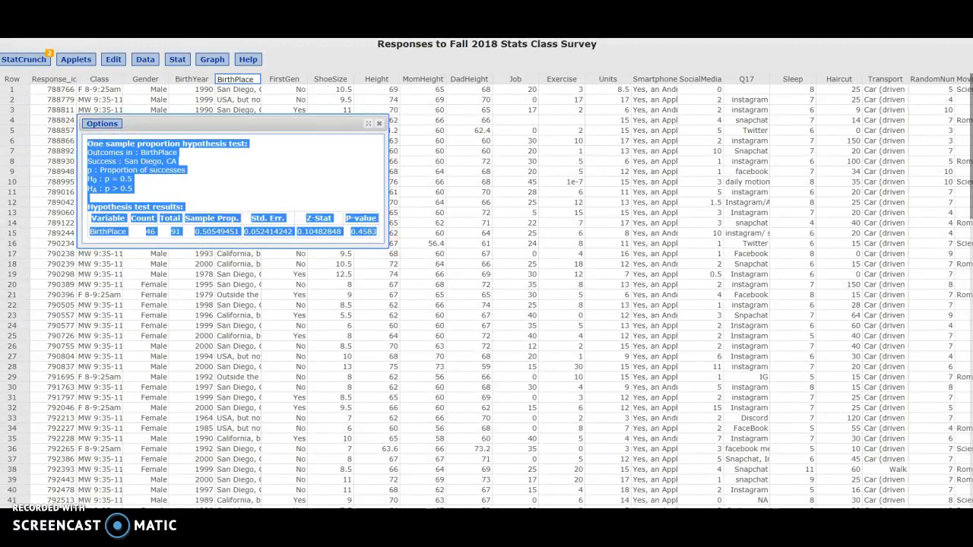
key(alt+Tab)
key(ctrl+v)
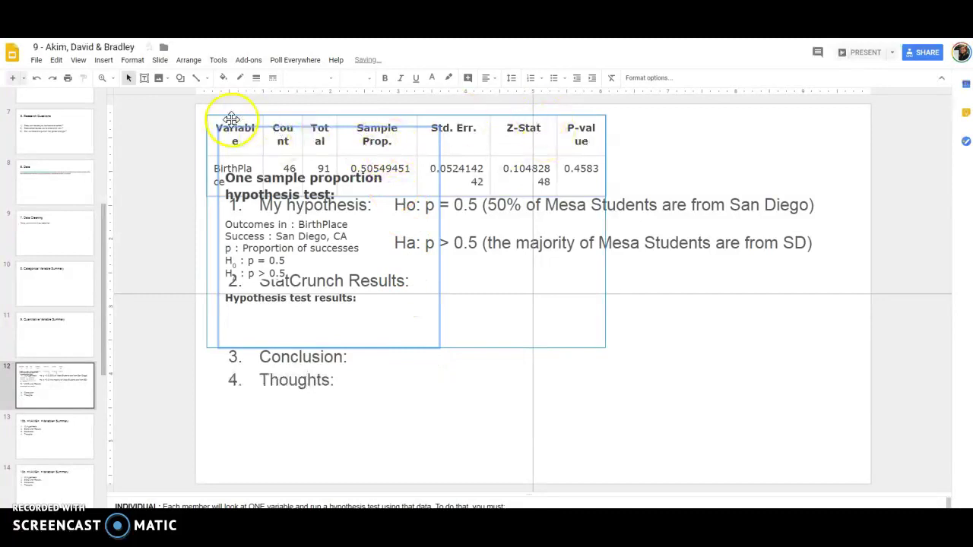
- Resize and reposition the pasted StatCrunch results table and text box on the slide
click(605, 349)
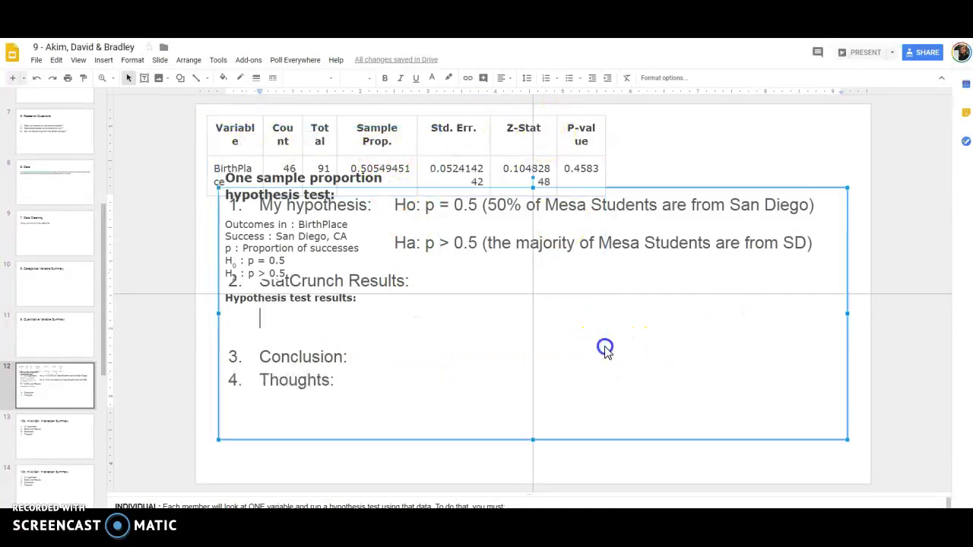
click(413, 145)
click(549, 134)
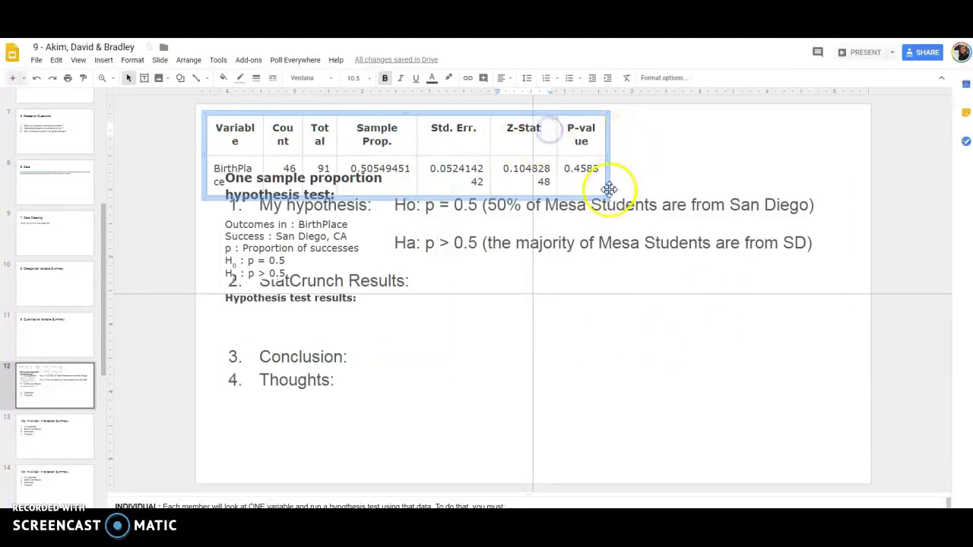
drag(604, 198, 713, 247)
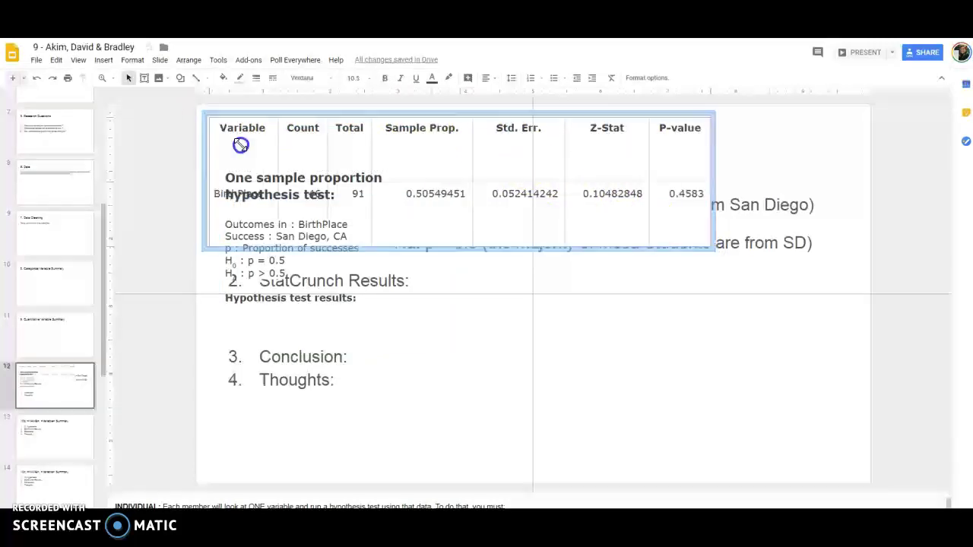
drag(248, 127, 287, 165)
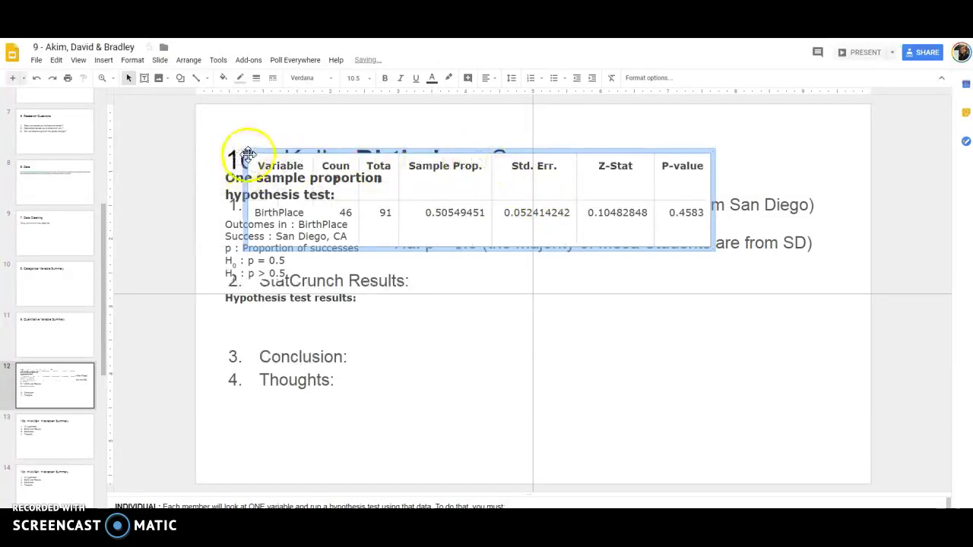
drag(244, 151, 260, 182)
drag(544, 295, 549, 297)
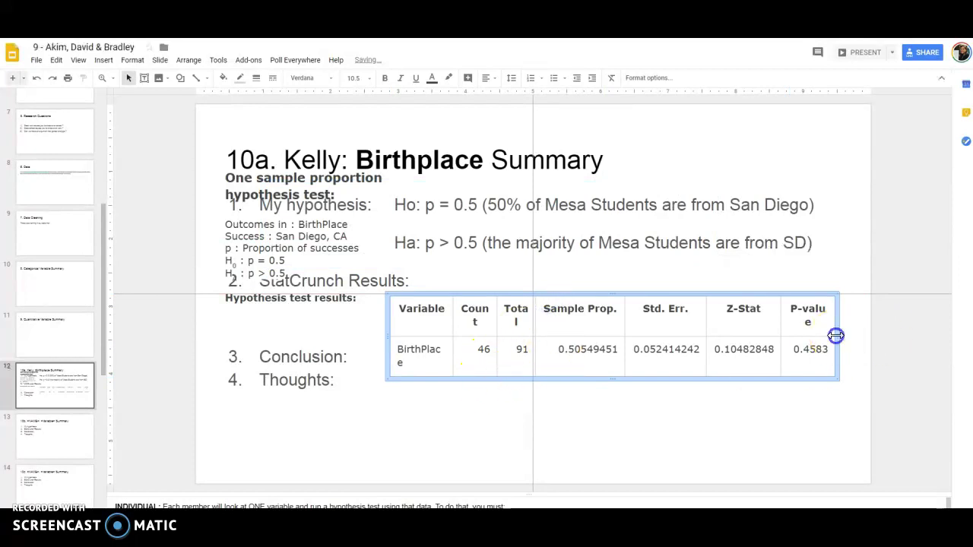
drag(852, 334, 852, 333)
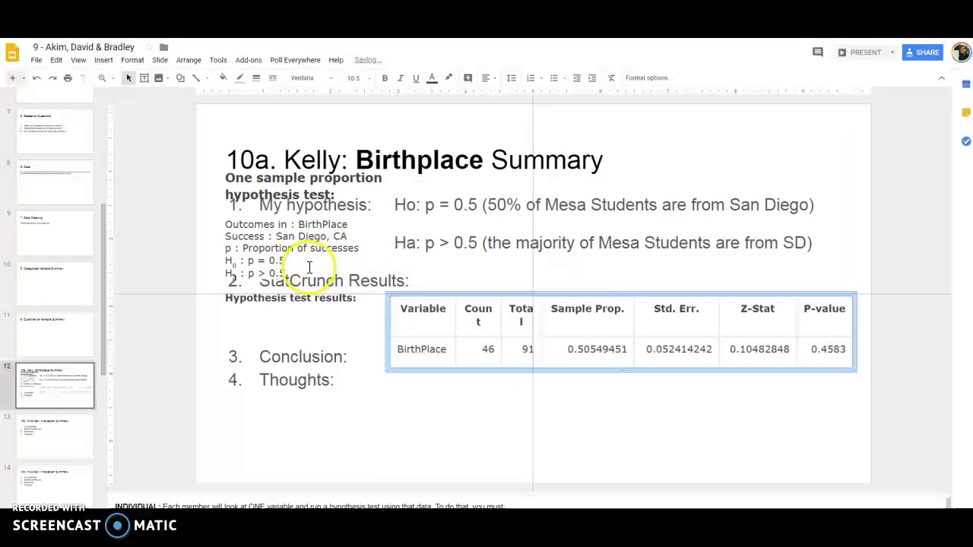
drag(347, 274, 204, 233)
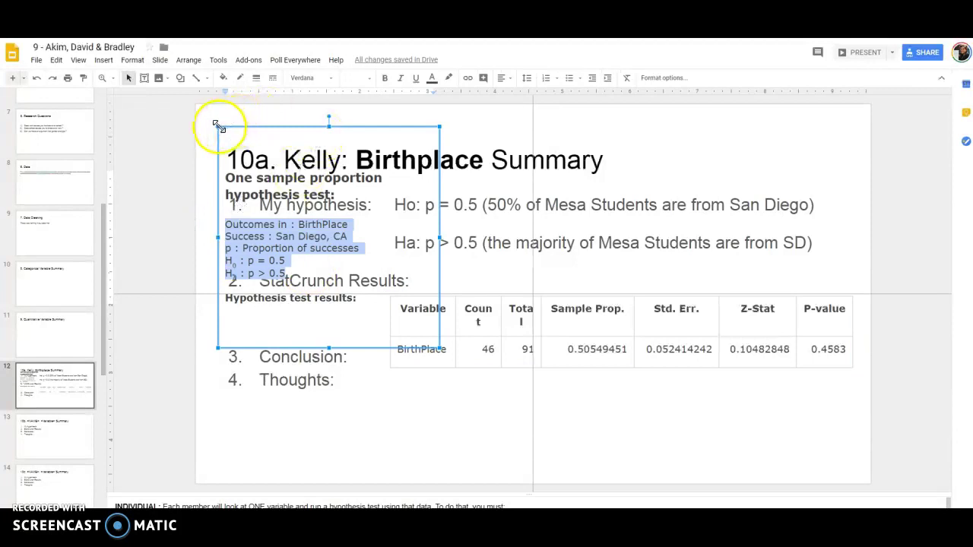
drag(220, 124, 200, 270)
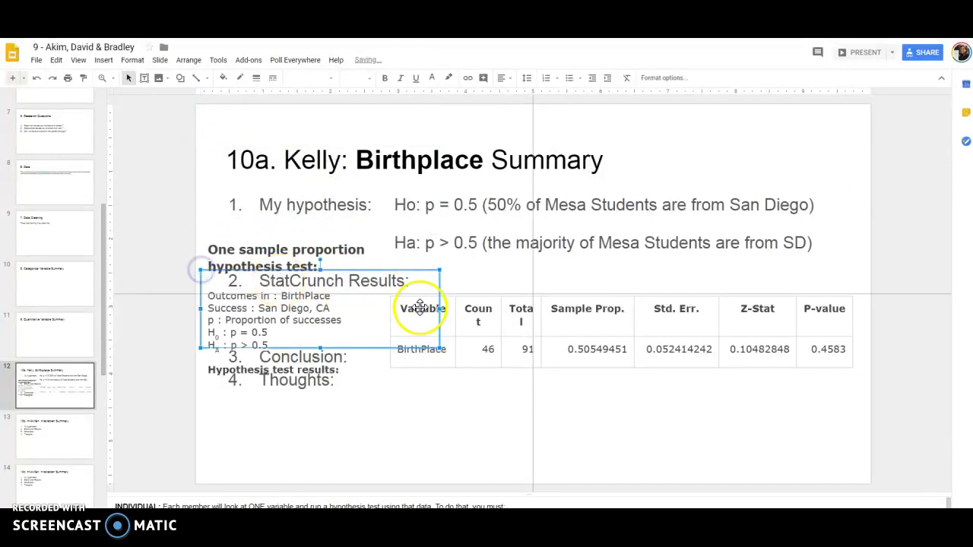
- Undo the pasted StatCrunch output so the results section is empty again
click(502, 281)
click(228, 262)
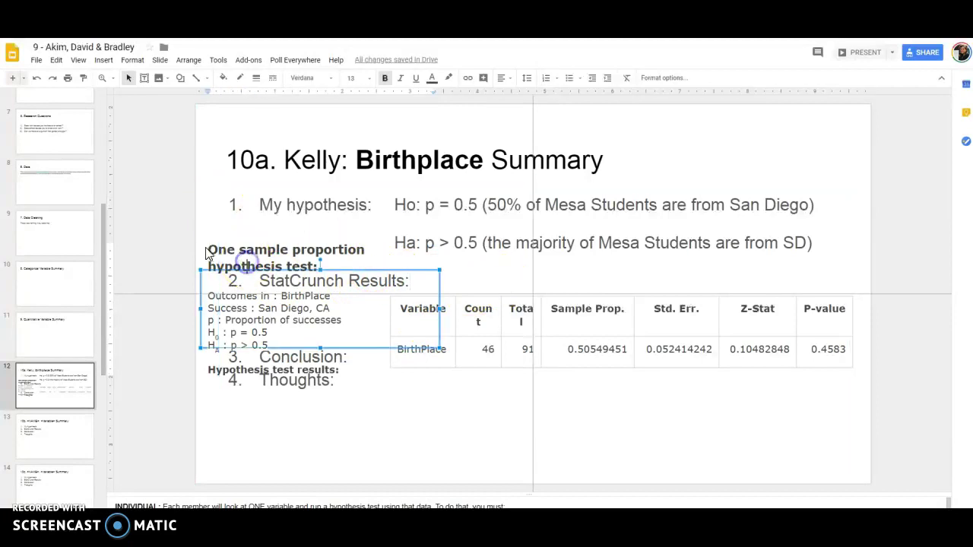
click(206, 247)
click(217, 251)
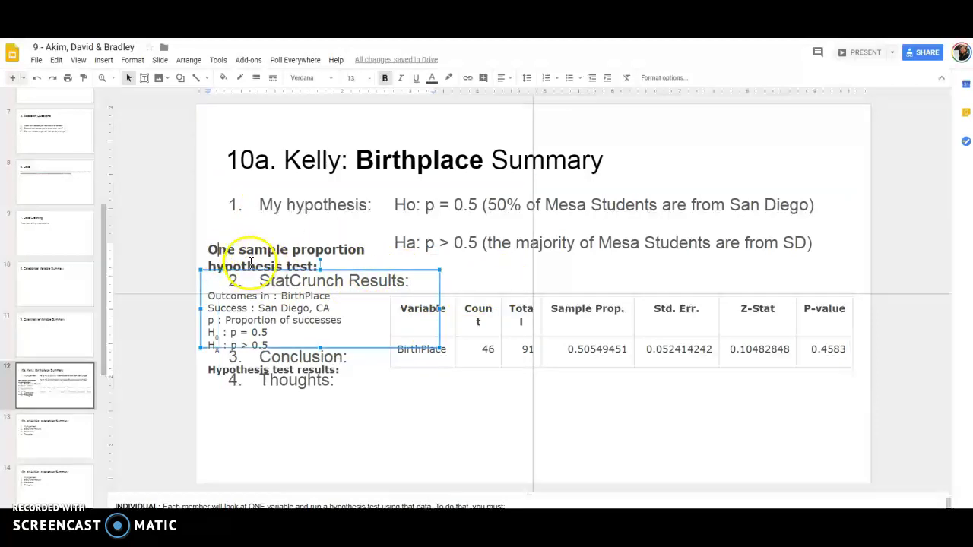
key(ctrl+z)
key(ctrl+z)
key(ctrl+z)
key(ctrl+z)
key(ctrl+z)
key(ctrl+z)
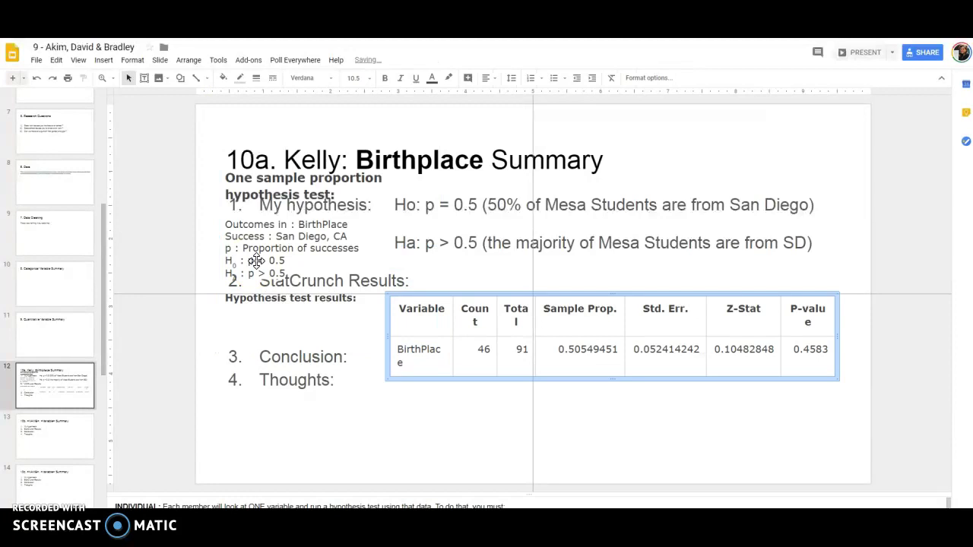
key(ctrl+z)
key(ctrl+z)
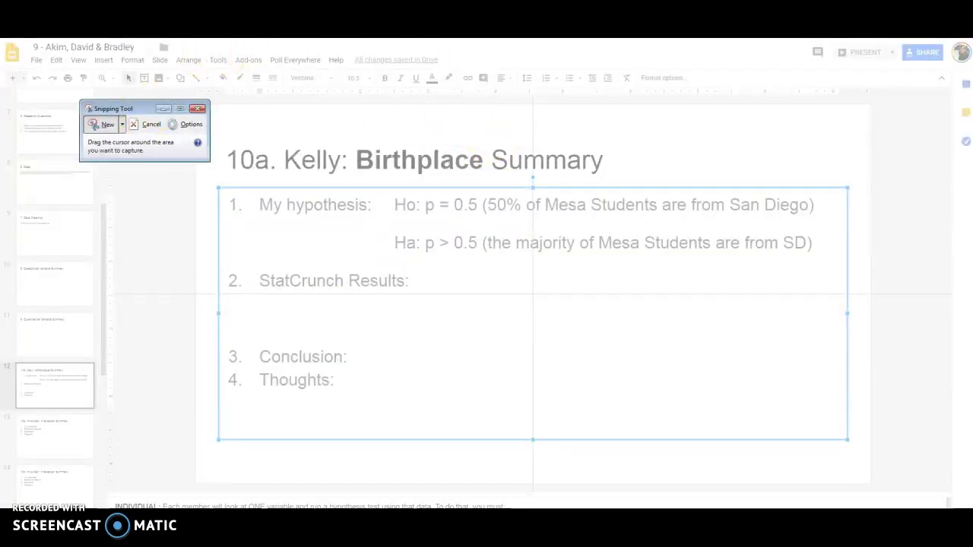
- Snip the StatCrunch one-sample proportion test output panel as an image
click(108, 122)
click(137, 126)
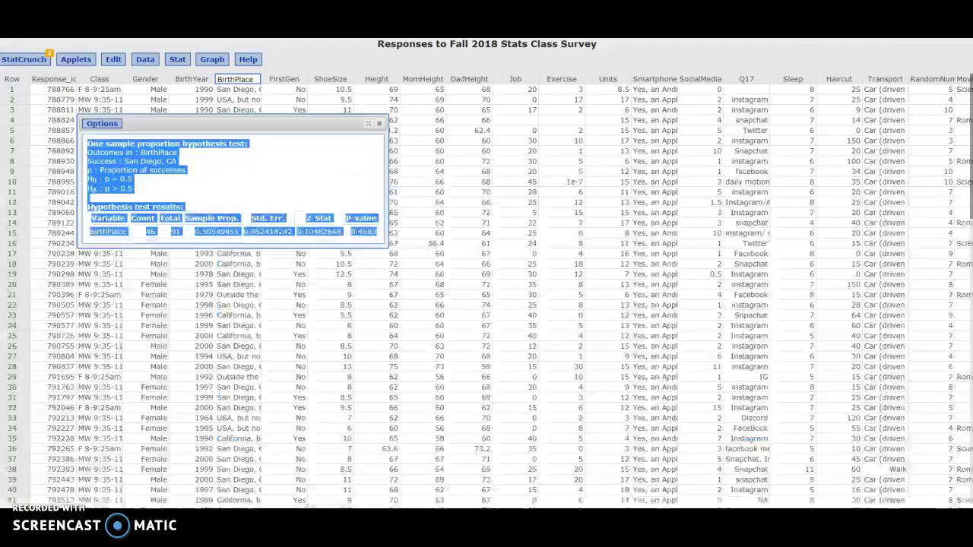
click(249, 163)
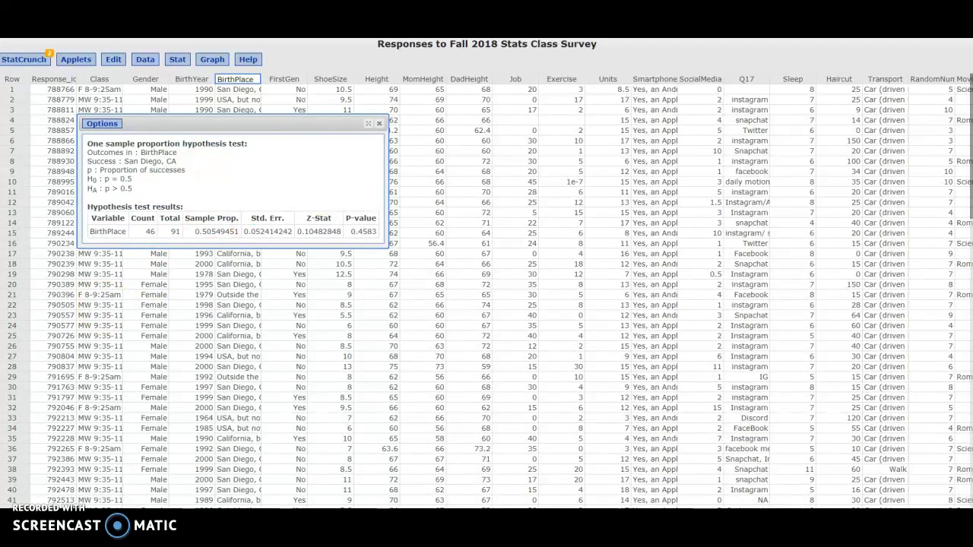
click(487, 163)
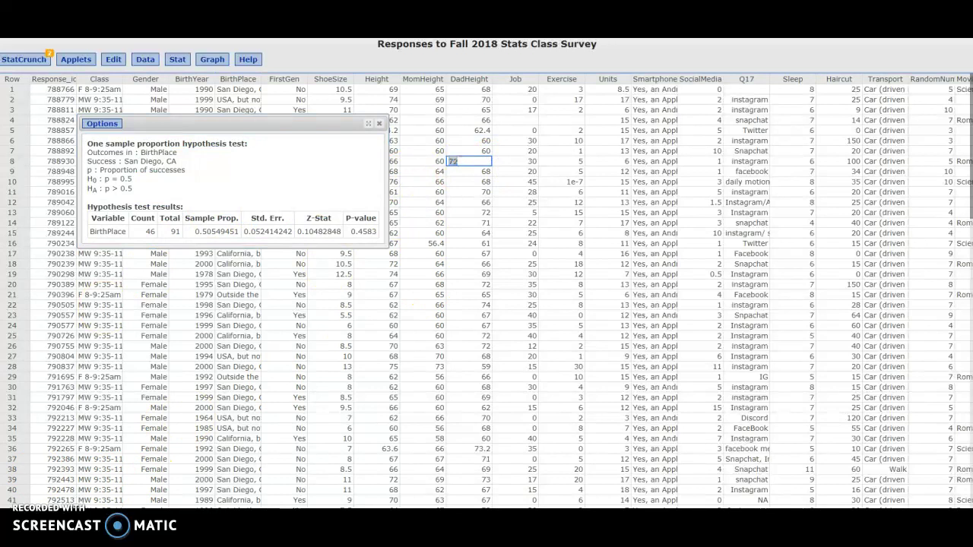
click(108, 122)
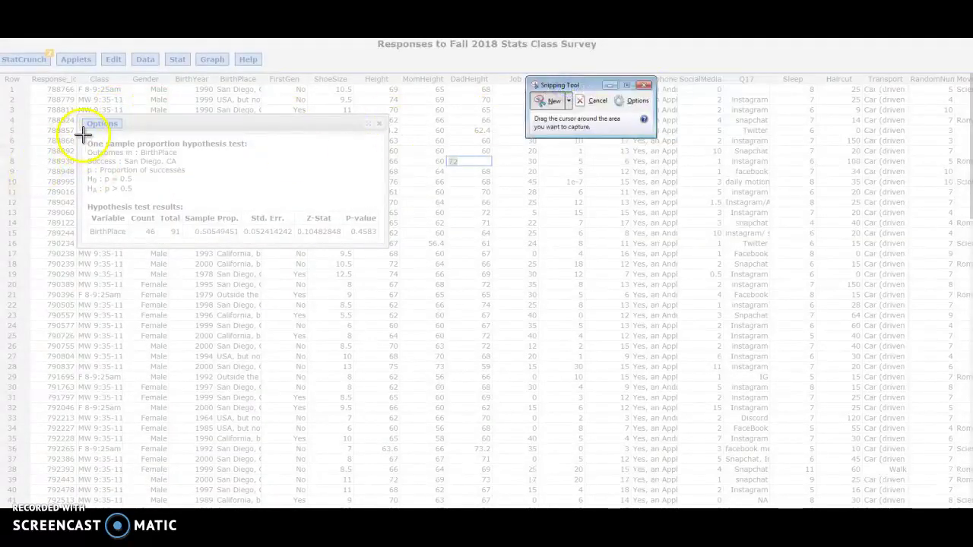
drag(83, 135, 384, 241)
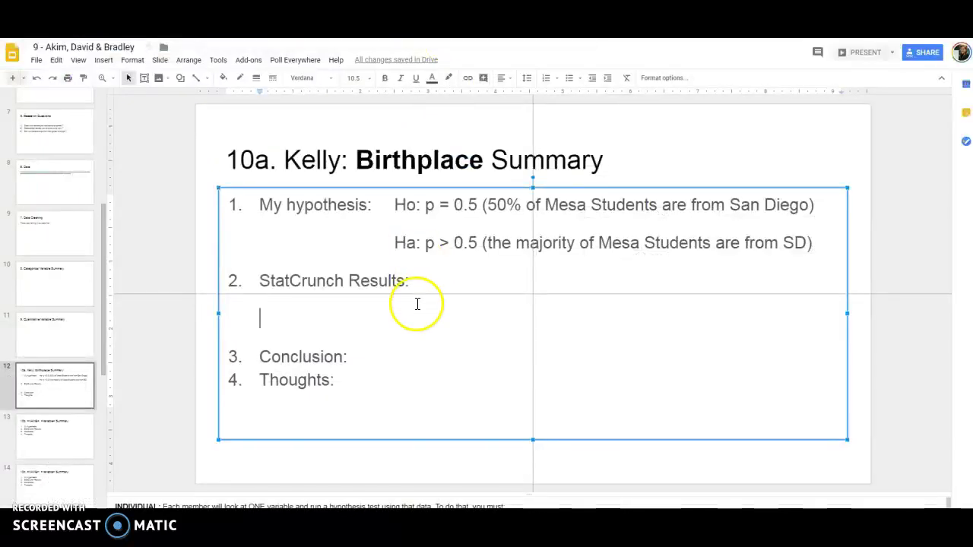
- Paste the captured test-output image and position it beside 'StatCrunch Results:'
key(ctrl+v)
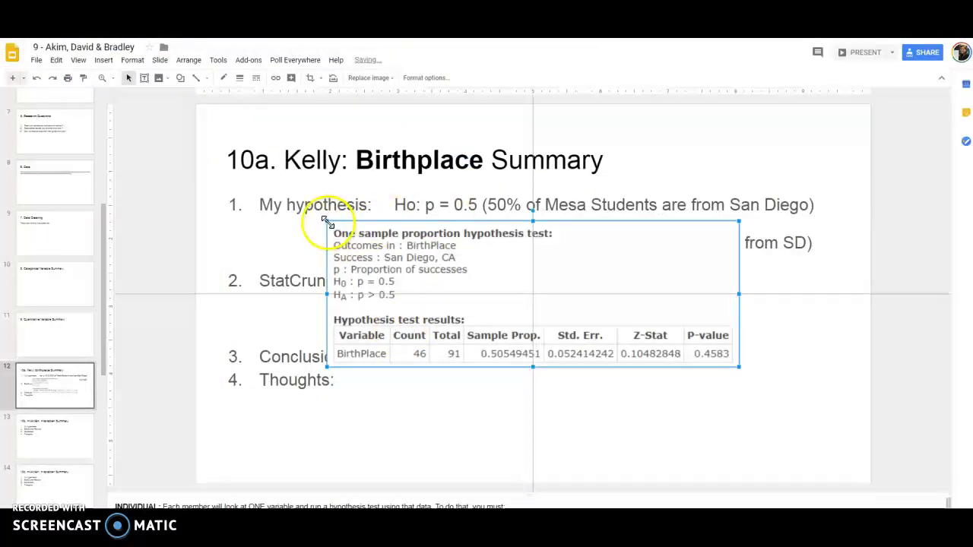
drag(399, 275, 503, 351)
click(372, 368)
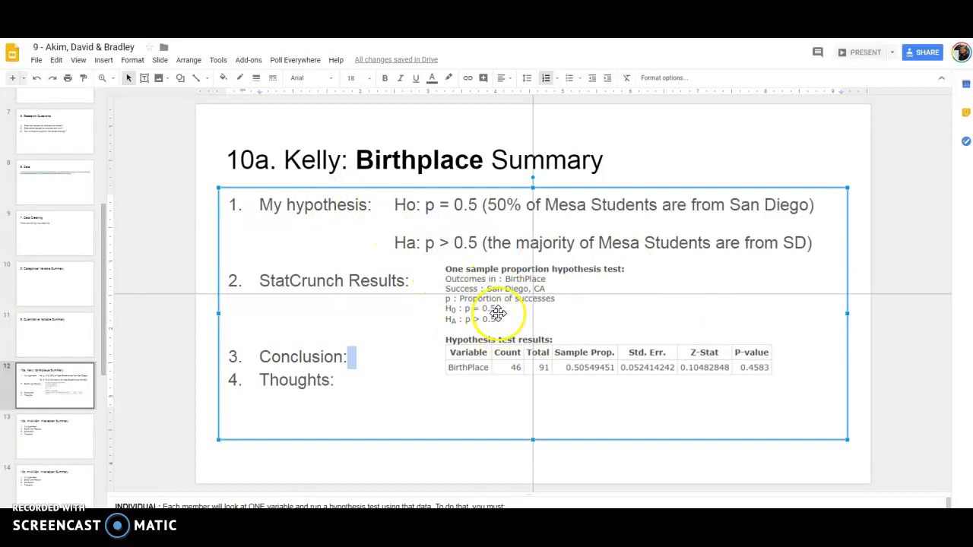
drag(487, 209, 401, 211)
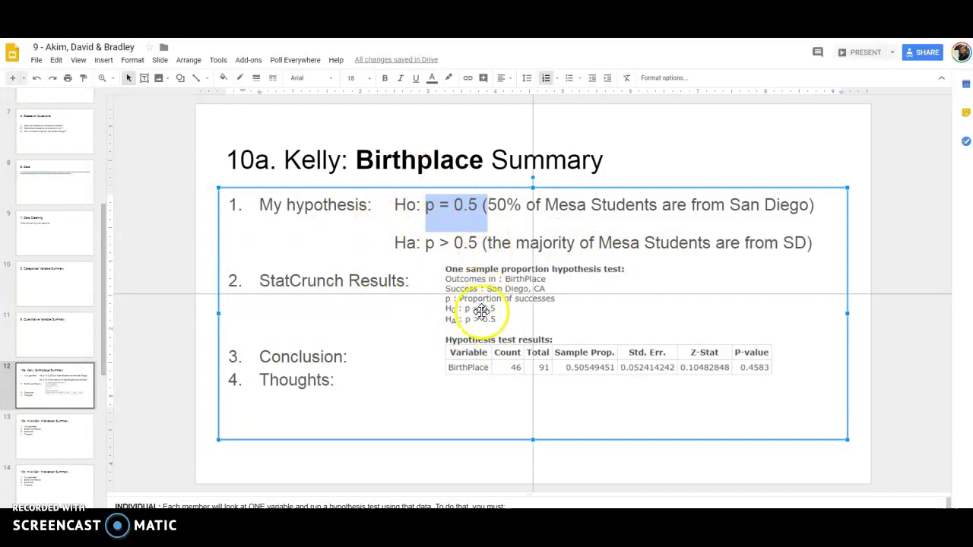
click(517, 369)
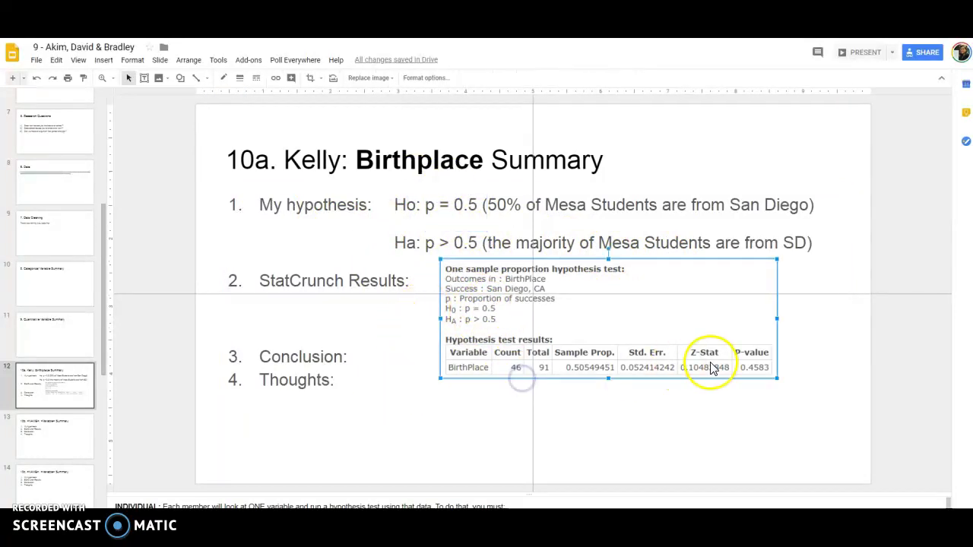
double_click(352, 357)
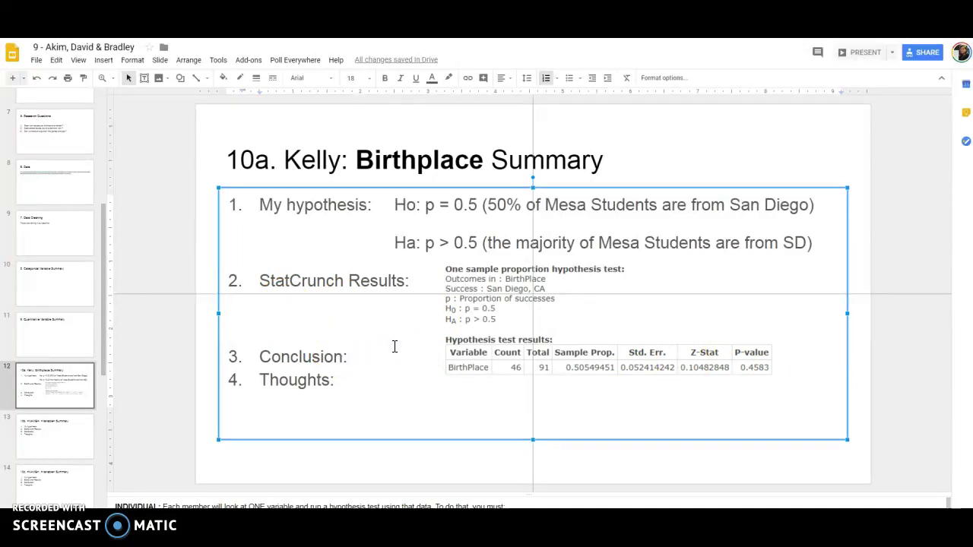
- After 'Conclusion:', write 'There is not enough evidence to conclude that the majority of Mesa students are from San Diego.'
click(396, 338)
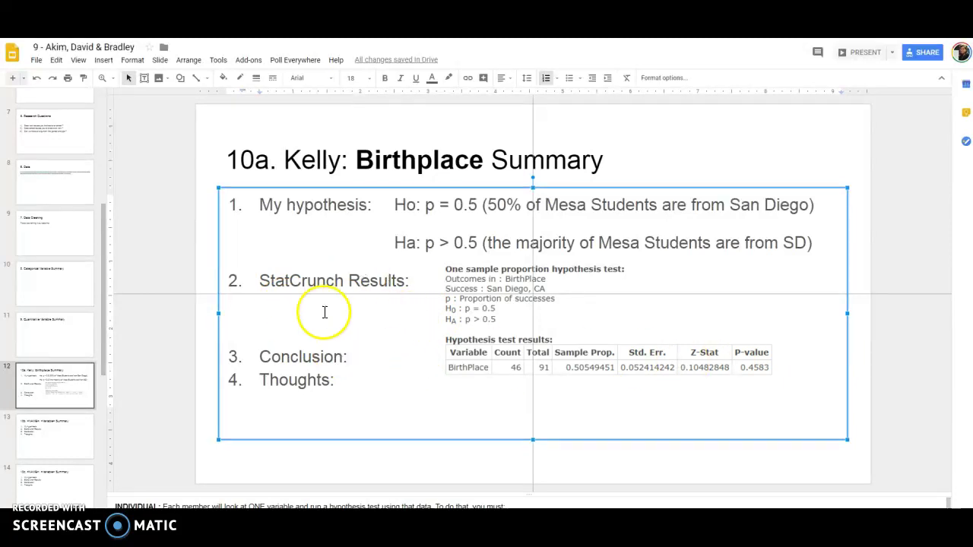
key(Return)
click(383, 399)
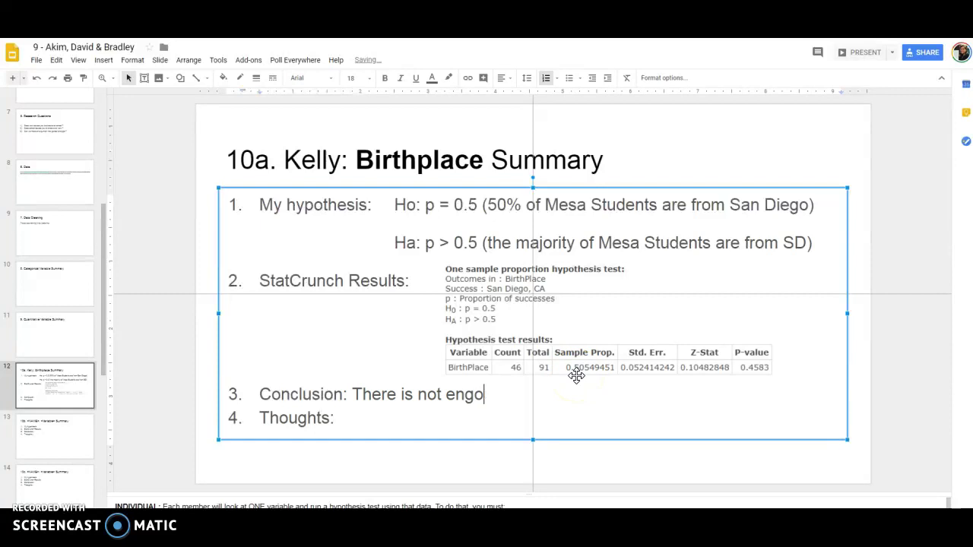
text(There is not enough evidence to conclude)
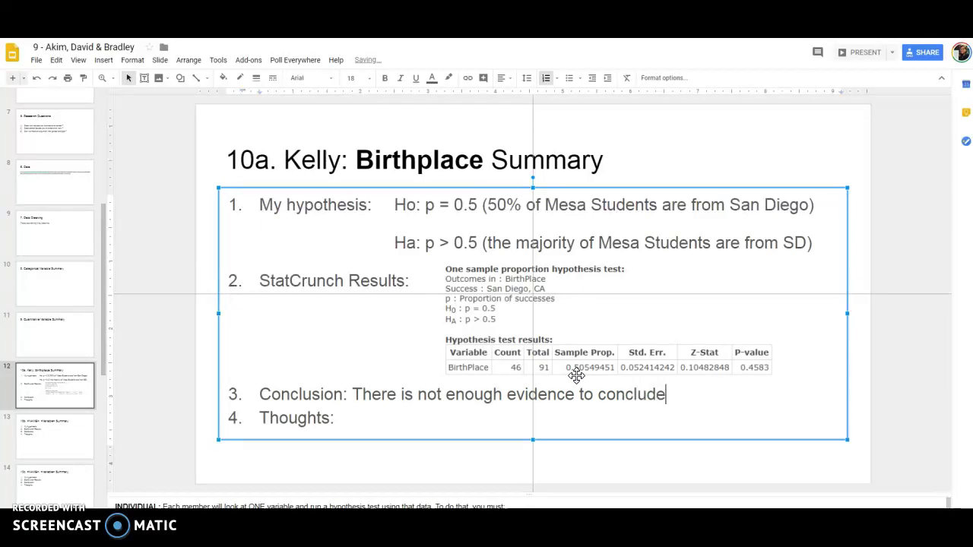
click(425, 242)
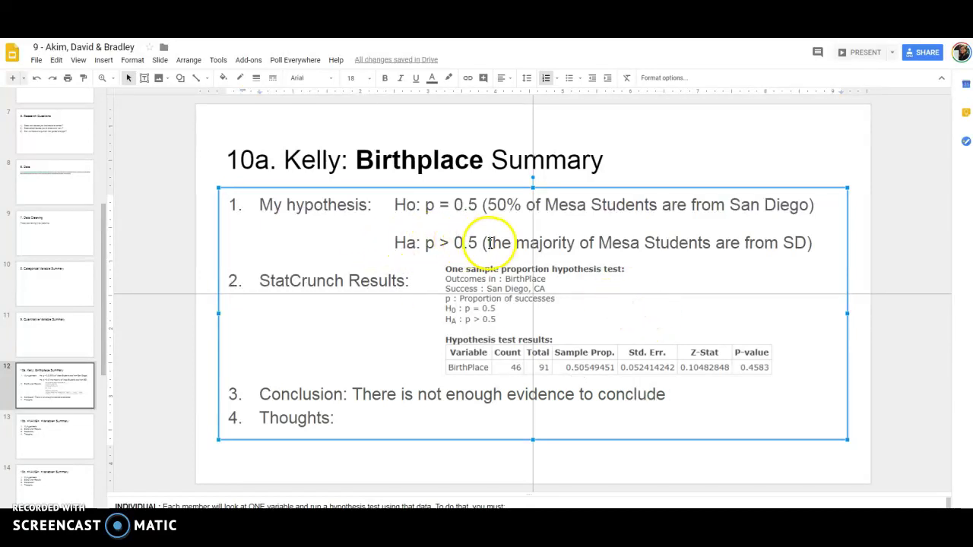
drag(486, 243, 803, 237)
click(712, 393)
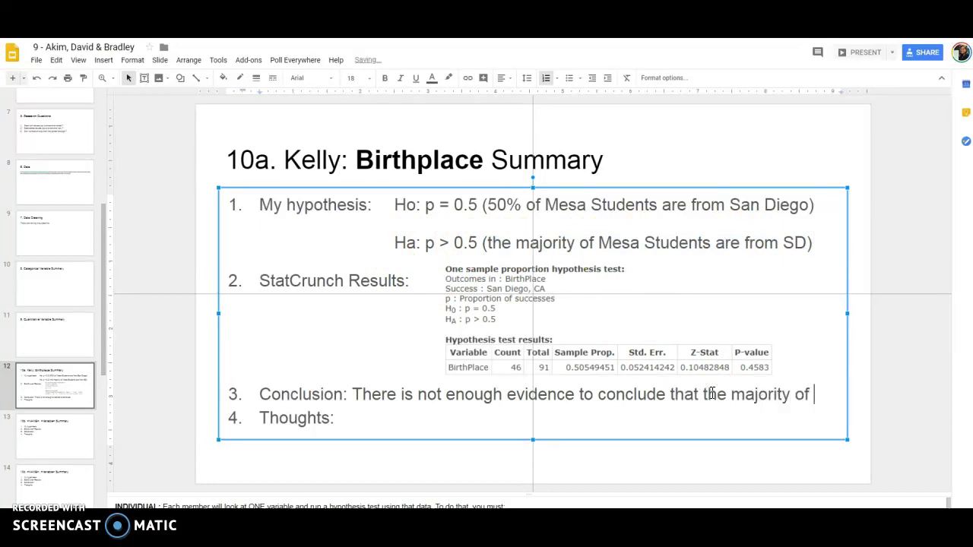
text(the majority of Mesa S)
key(BackSpace)
key(BackSpace)
key(BackSpace)
key(BackSpace)
key(BackSpace)
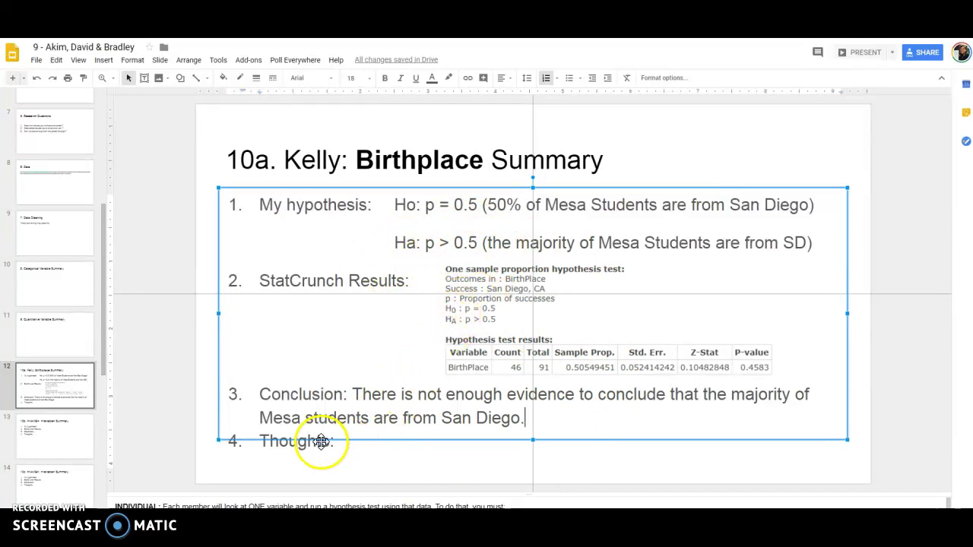
- After 'Thoughts:' on slide 10a, begin the reflection that 50.5% is close to 50%, noting the convenience sample
scroll(778, 449, down, 1)
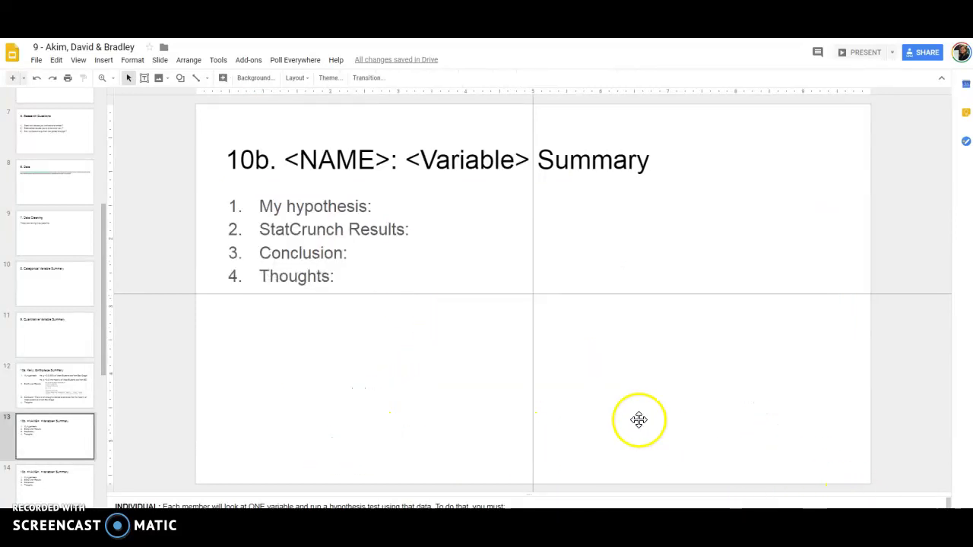
scroll(638, 420, up, 1)
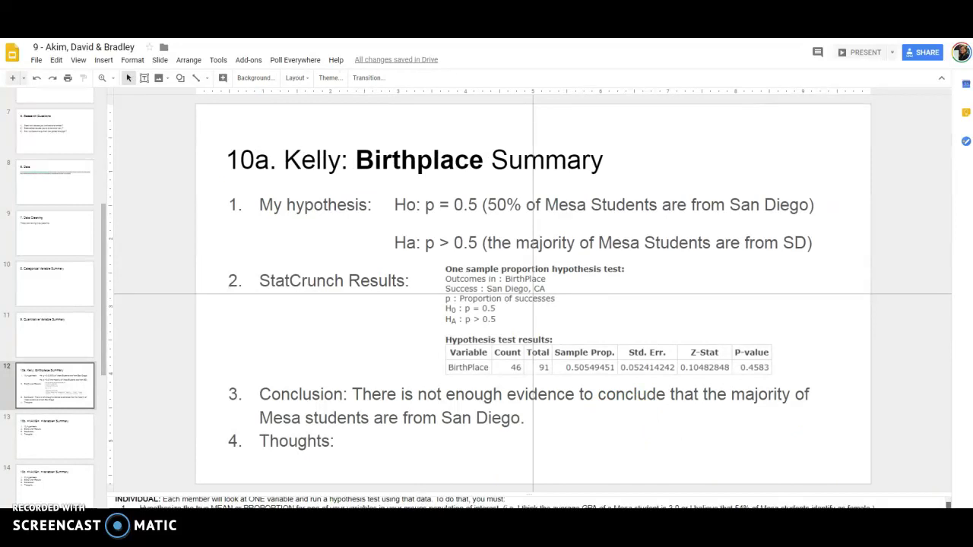
scroll(533, 504, down, 2)
click(345, 502)
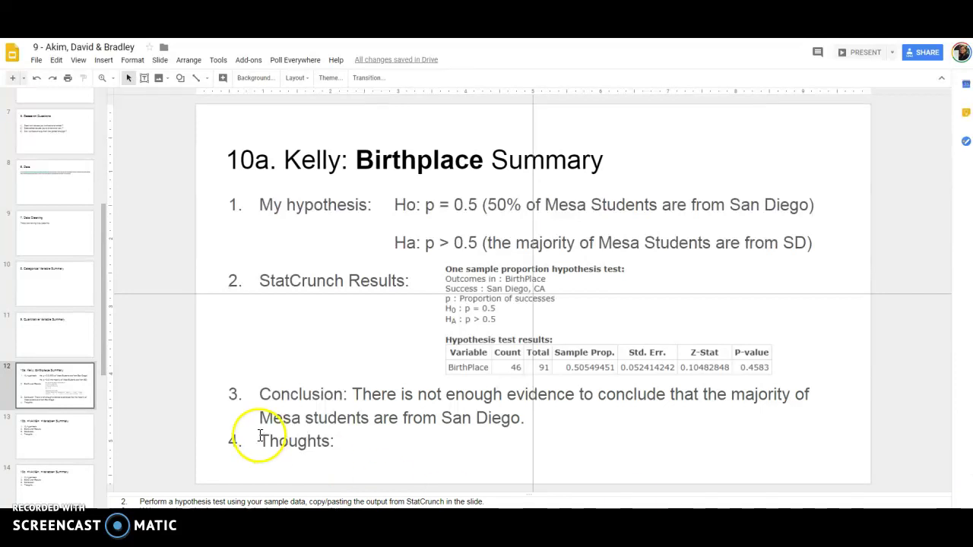
click(390, 443)
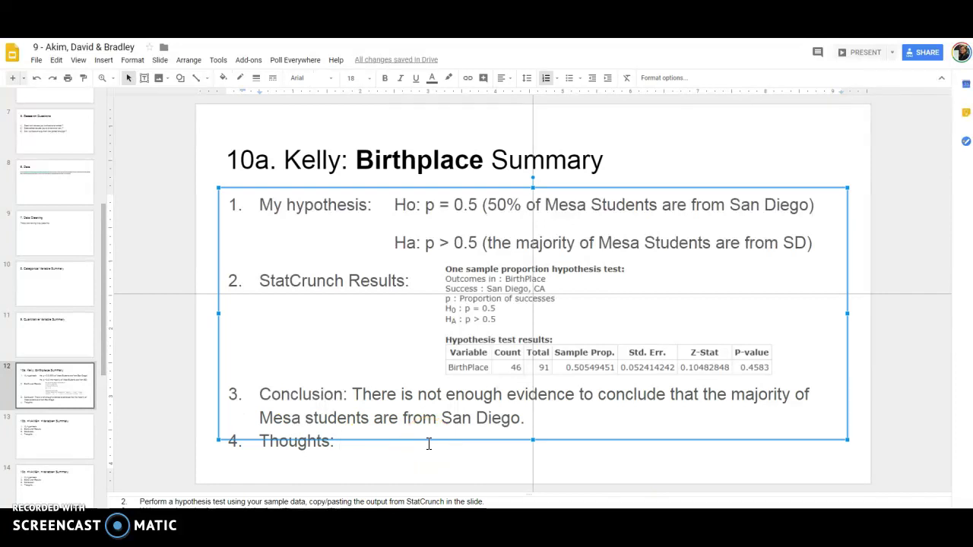
text(This conclusion)
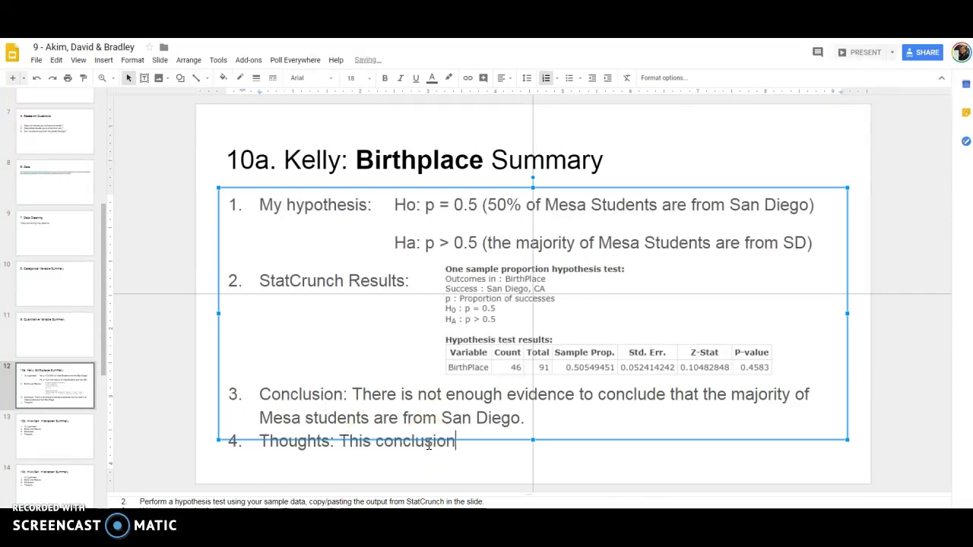
text( seems reasona)
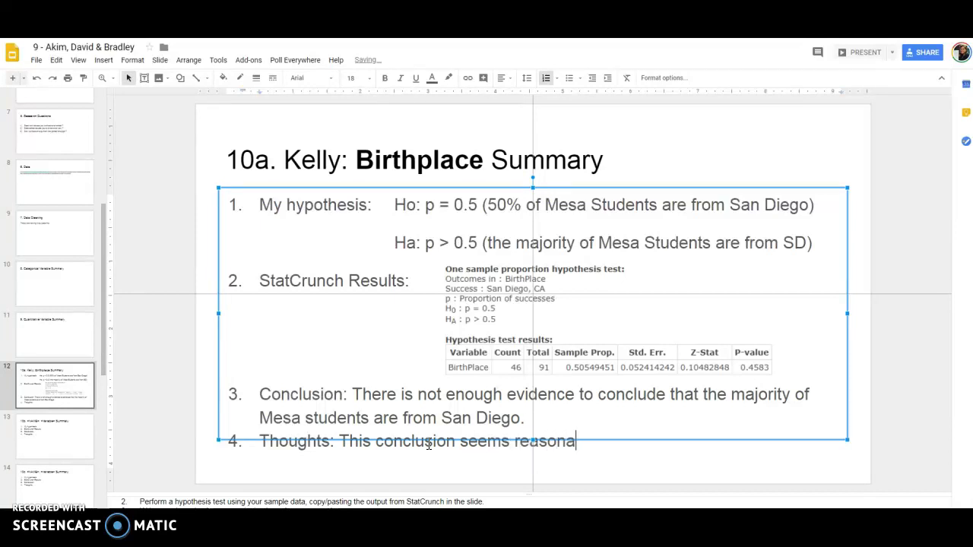
text(ble given th)
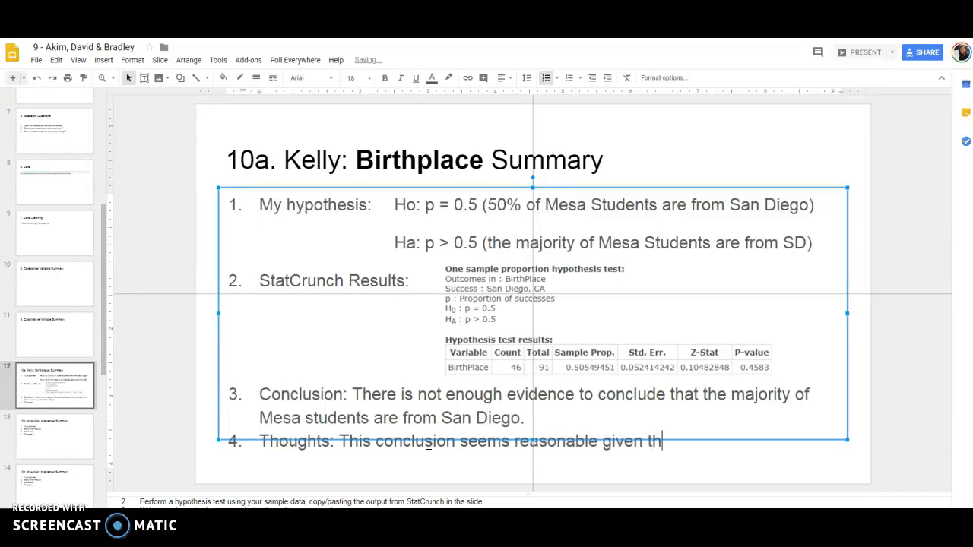
text(at our )
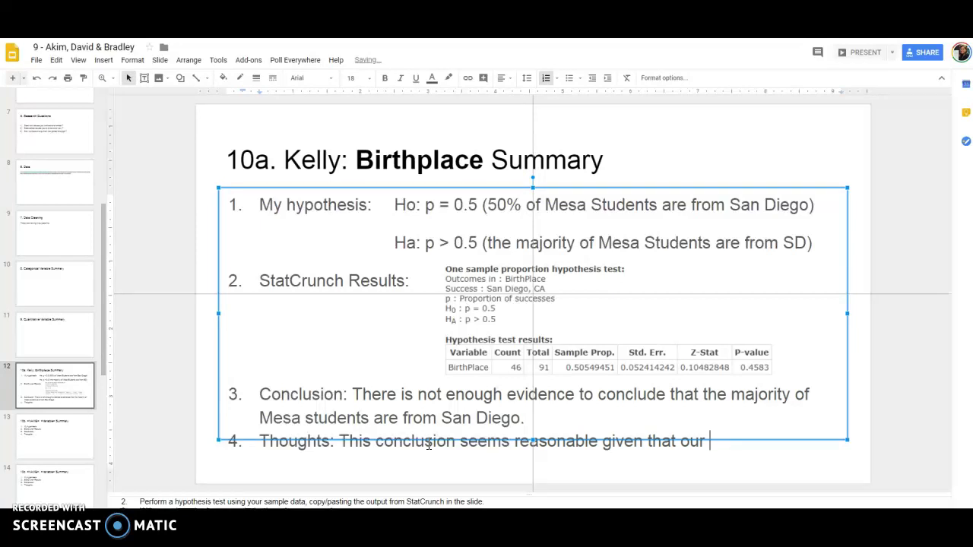
text(value )
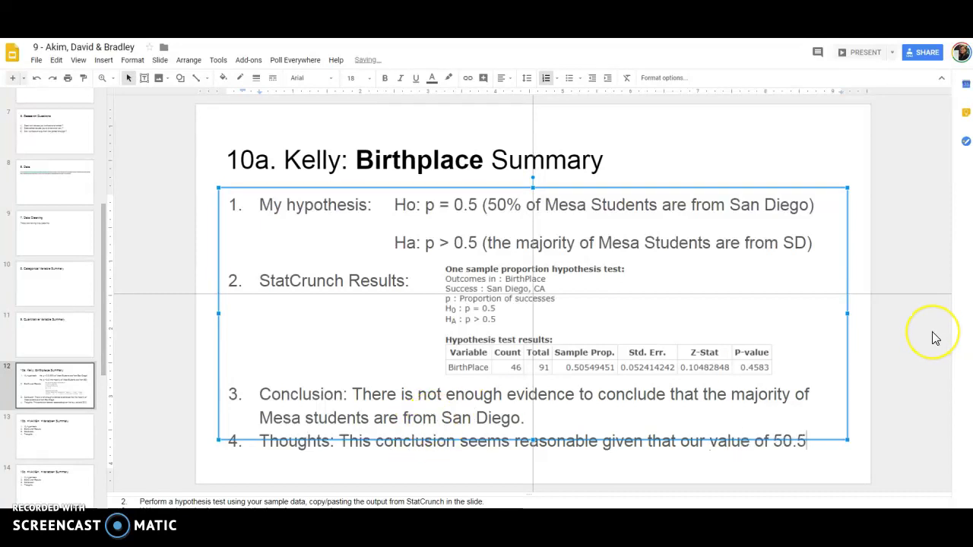
text(of 50.5% is sl)
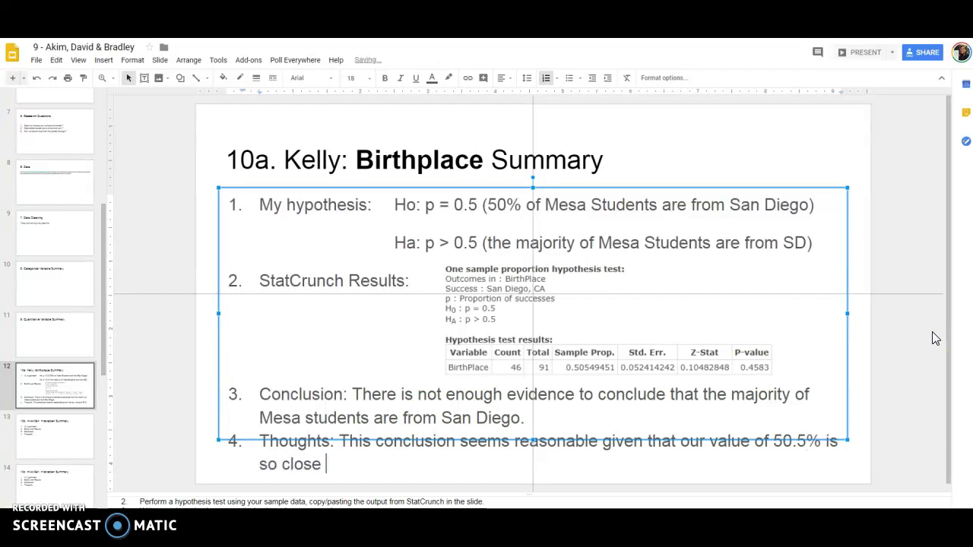
text(50%. How)
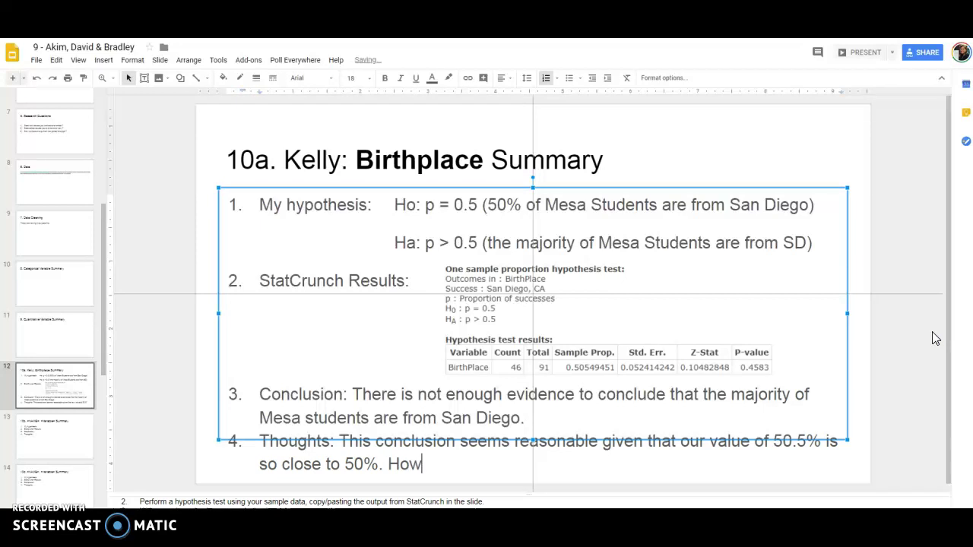
text(ever, sinc eour)
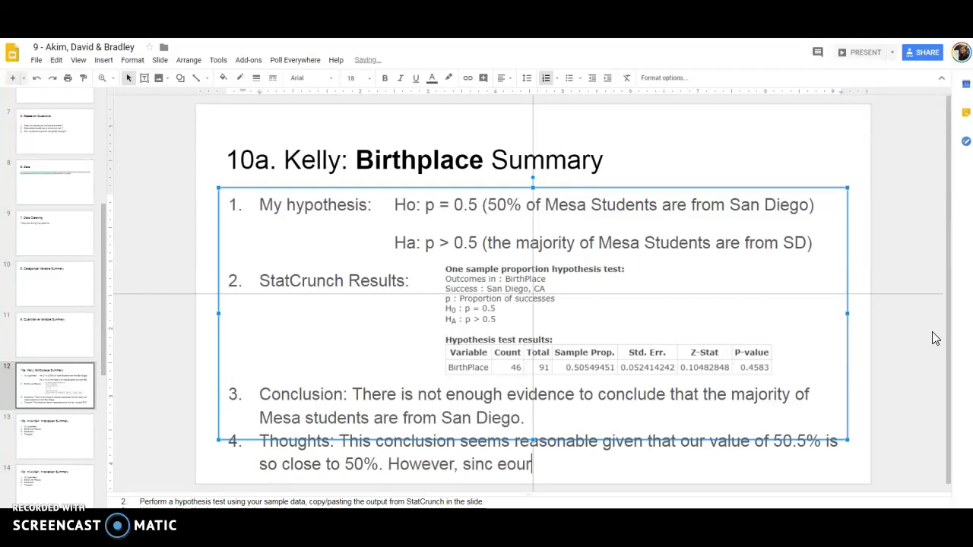
key(BackSpace)
key(BackSpace)
key(BackSpace)
key(BackSpace)
key(BackSpace)
text(e sample wa)
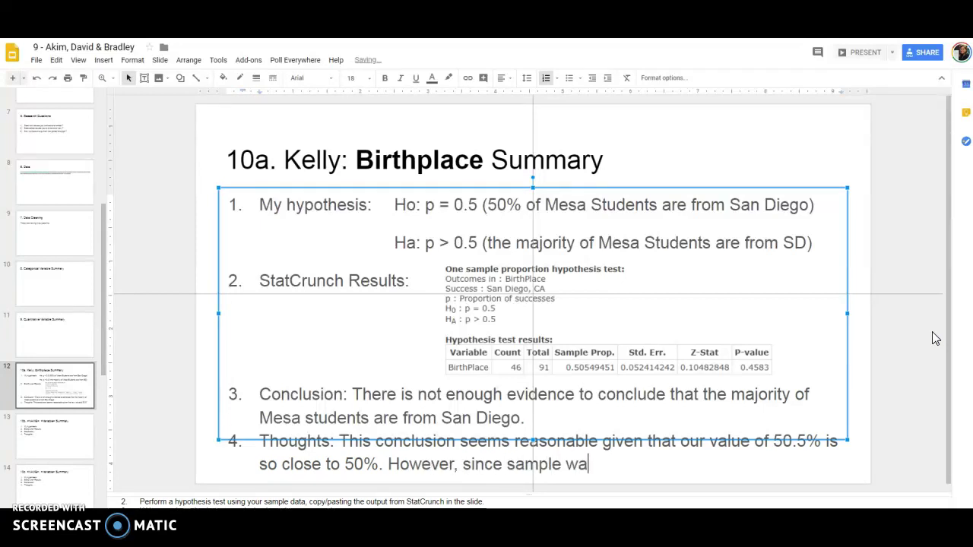
text(s a convie)
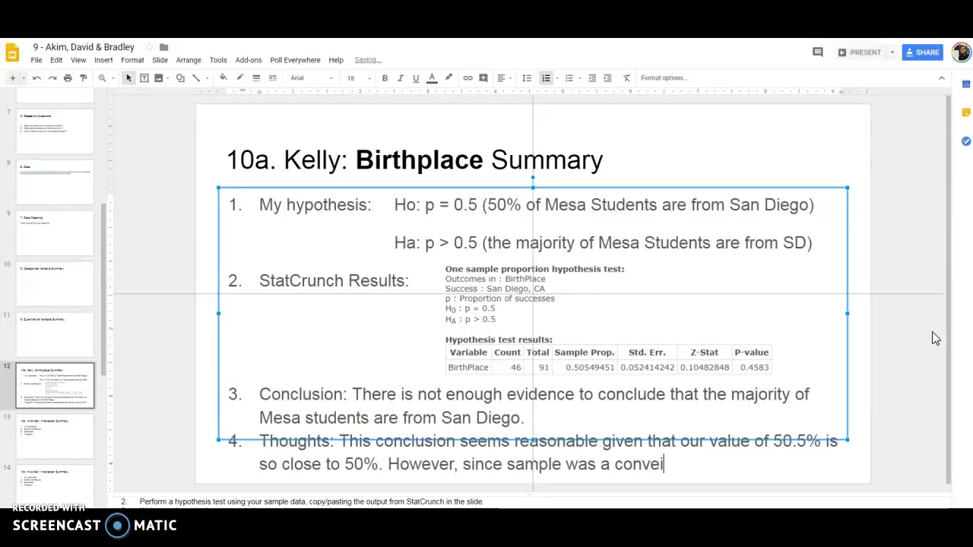
text(ence sam)
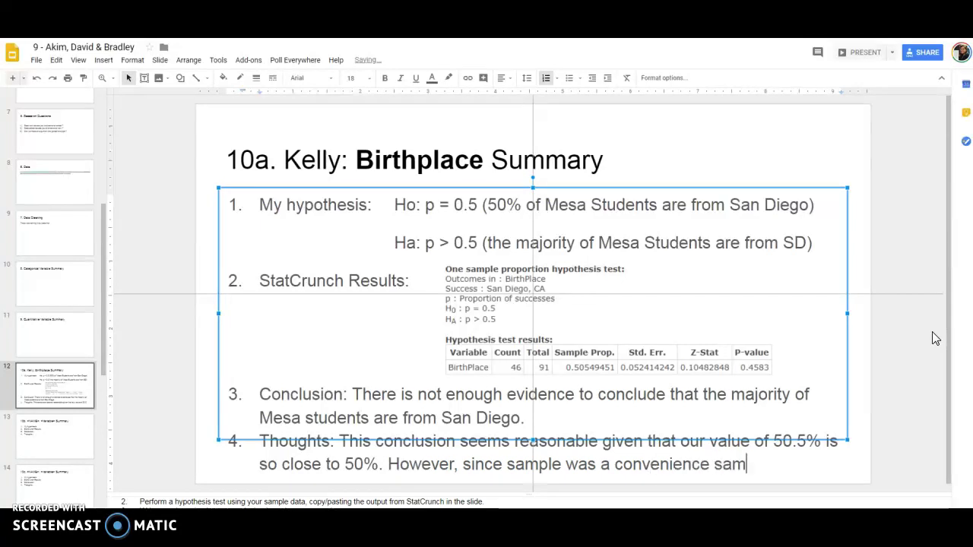
text(ple, )
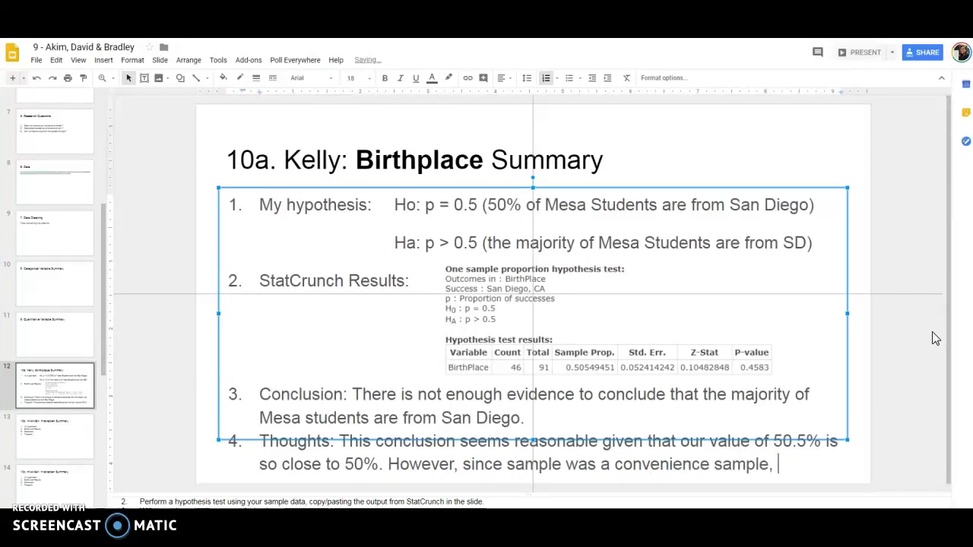
text(it hs har)
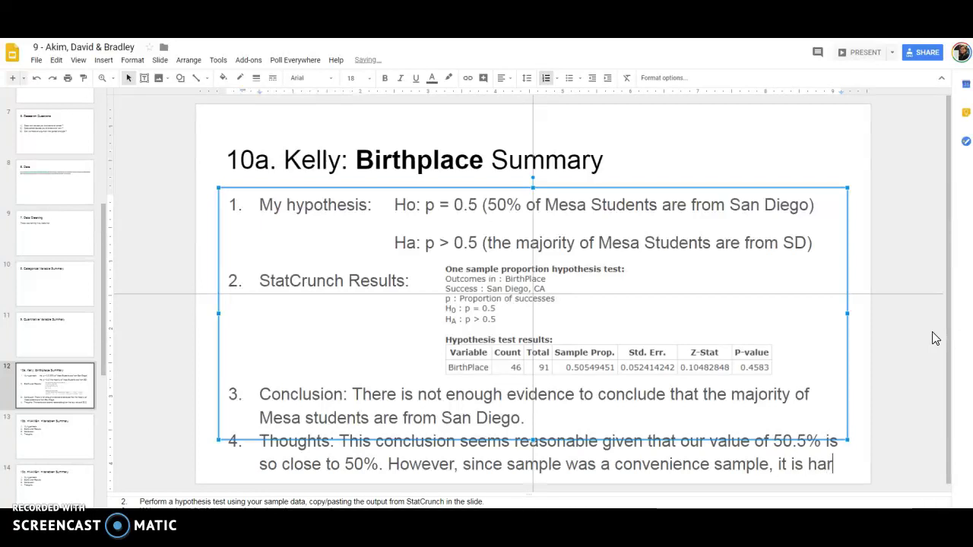
text(d to e)
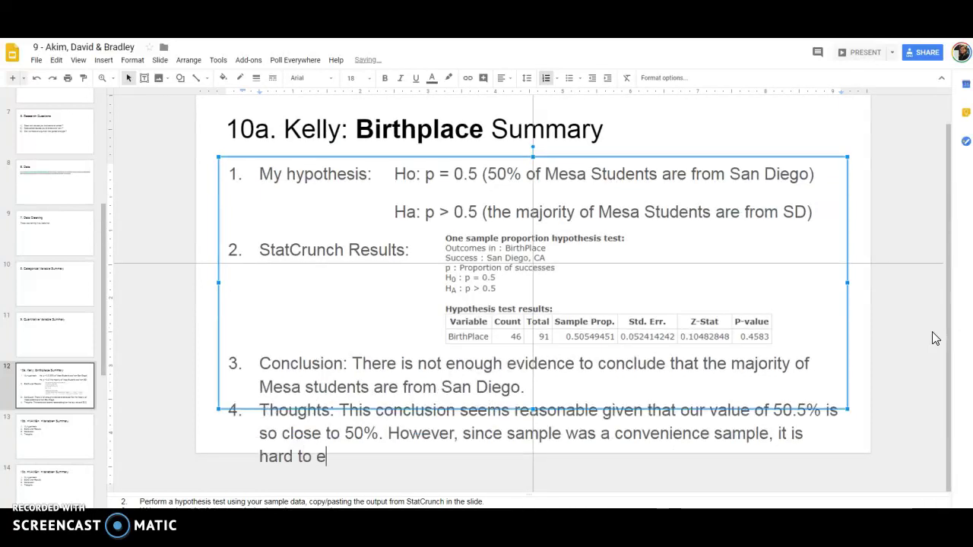
text(xtend those res)
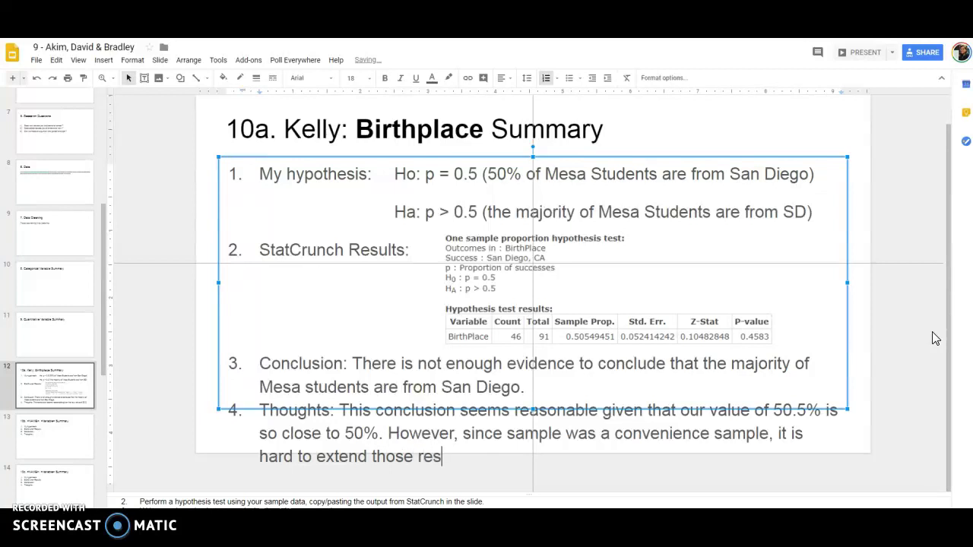
text(ults to the entire M)
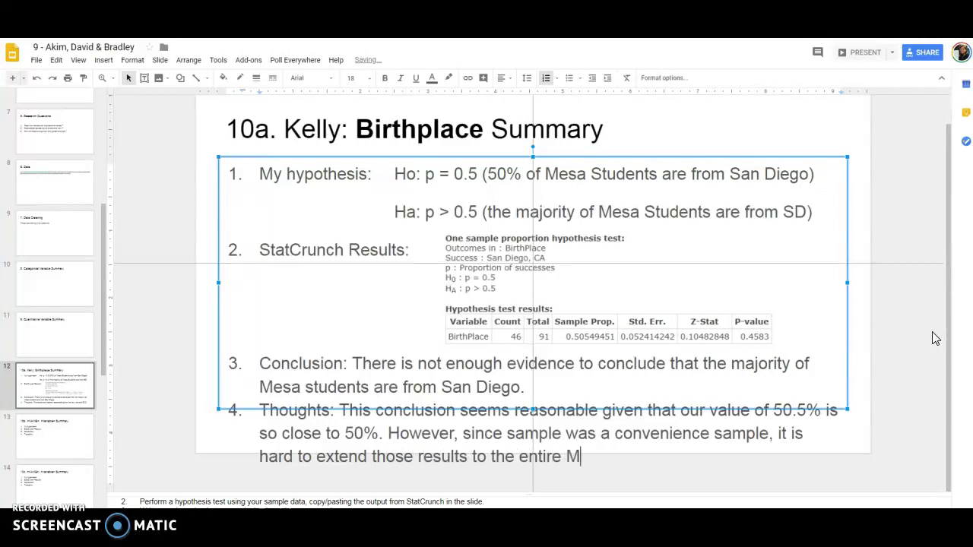
text(esa population.)
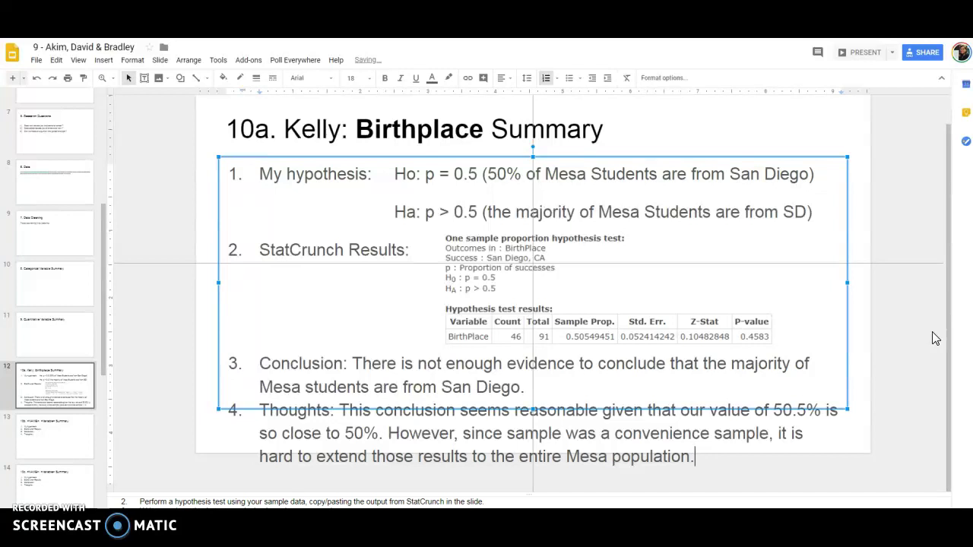
click(706, 459)
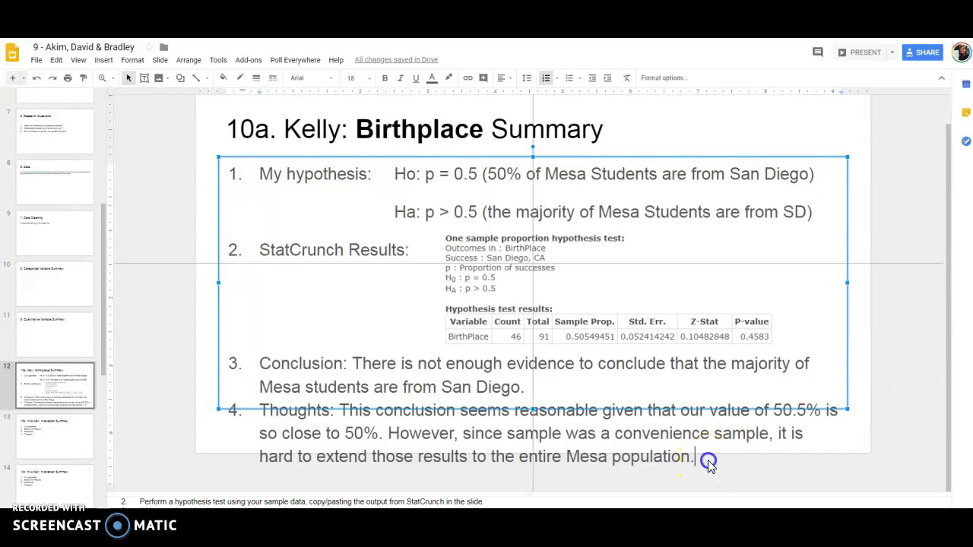
click(377, 318)
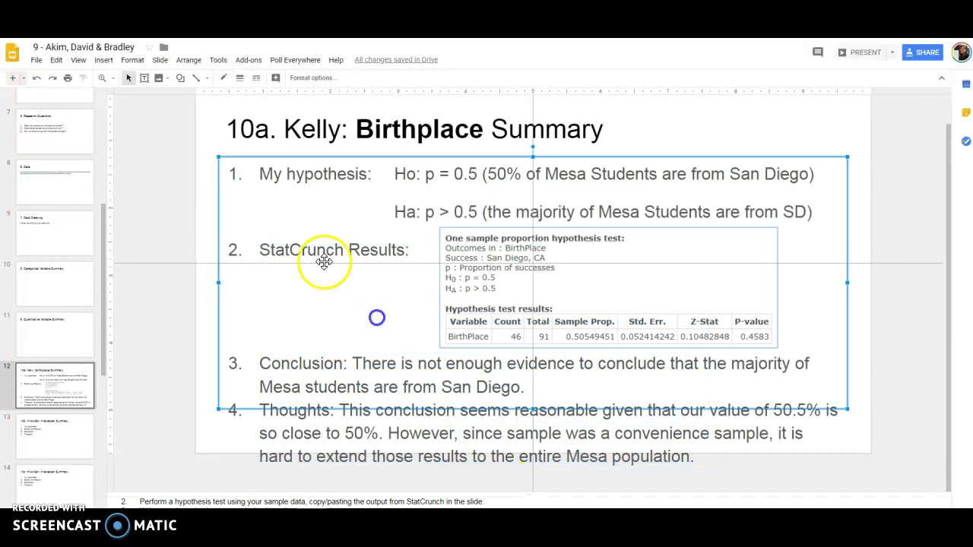
click(275, 187)
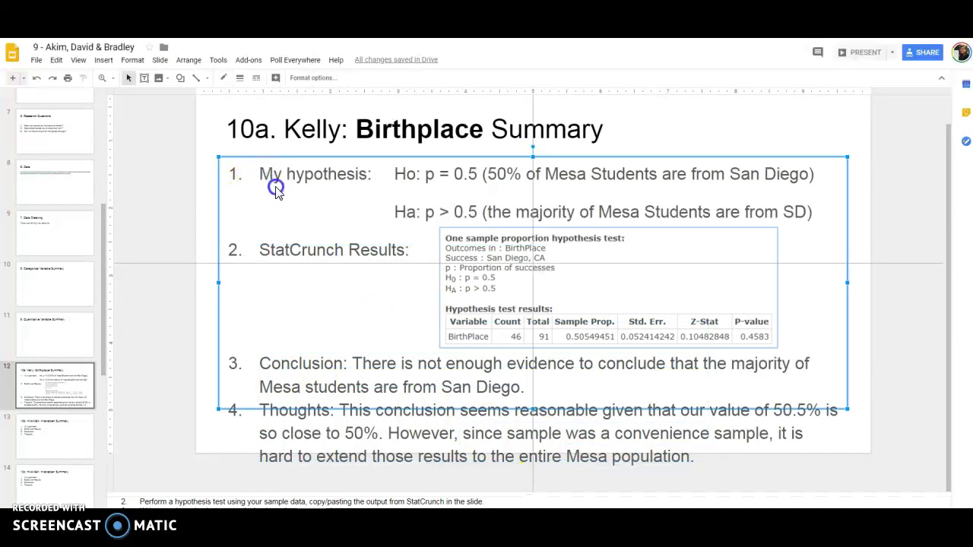
drag(275, 187, 277, 187)
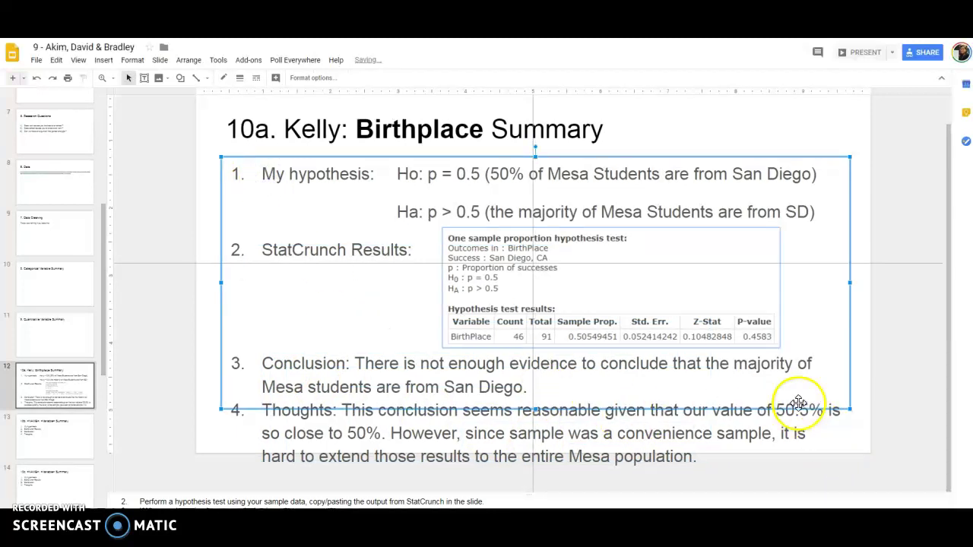
click(915, 275)
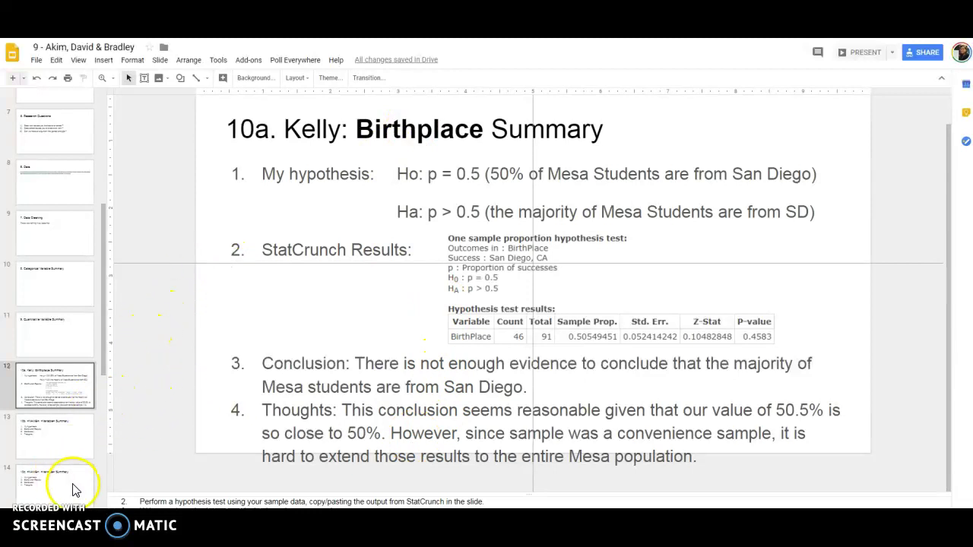
- Replace the slide 10b title's NAME and Variable placeholders with the student's name and a bold 'Birthyear'
click(57, 435)
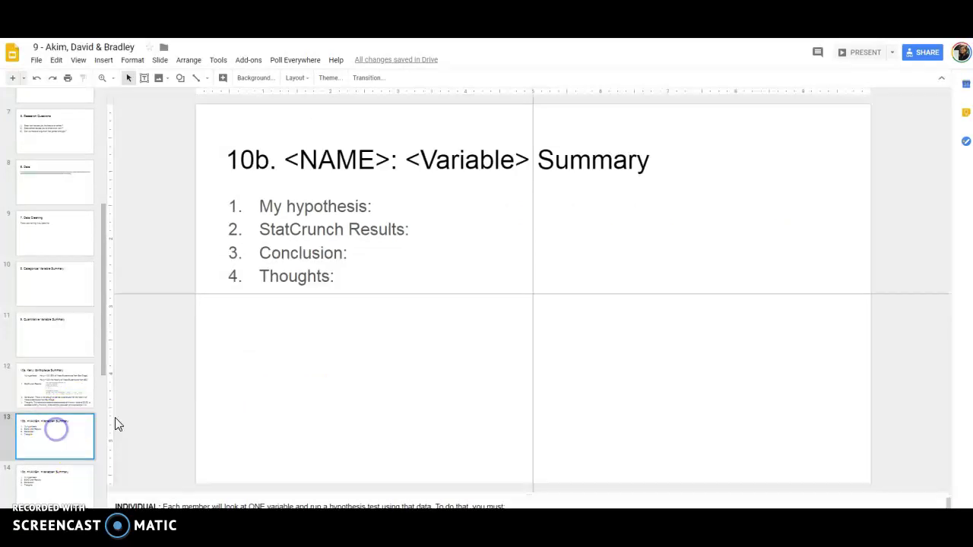
drag(390, 159, 285, 154)
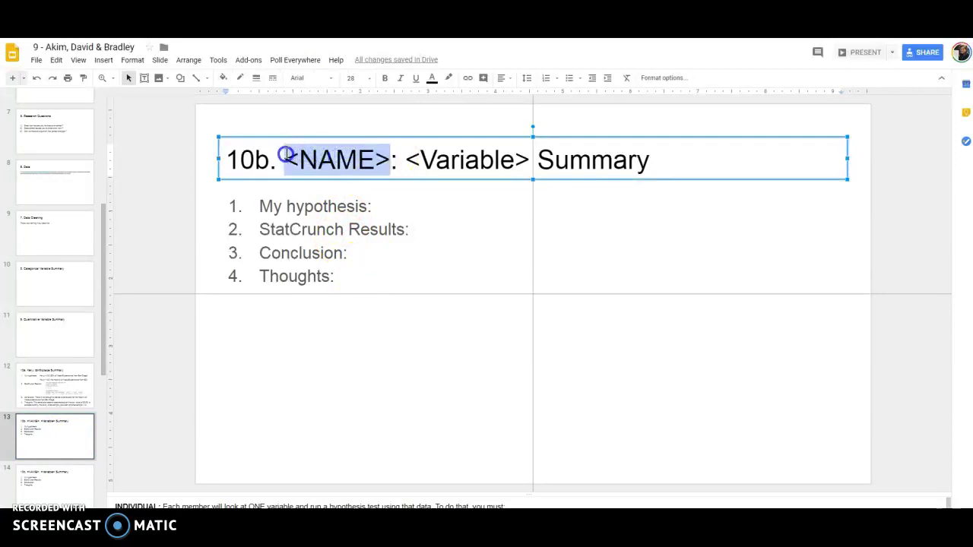
text(Kely)
key(BackSpace)
text(ly)
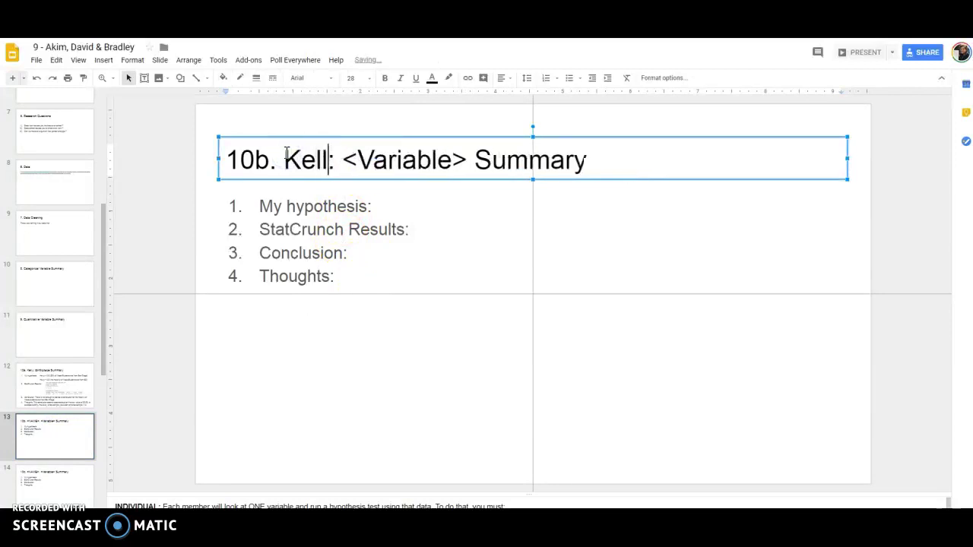
drag(355, 159, 476, 156)
text(Bir)
key(BackSpace)
key(BackSpace)
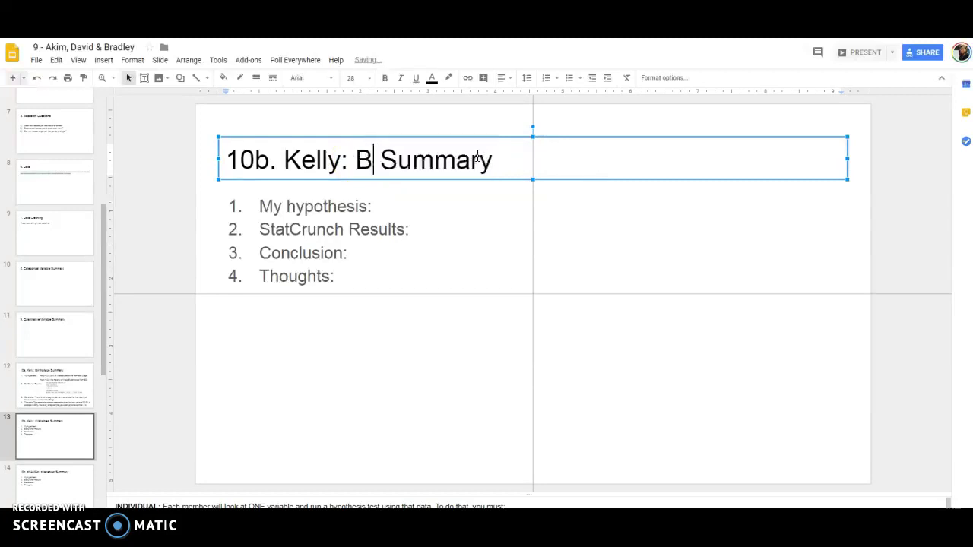
text(irthyear)
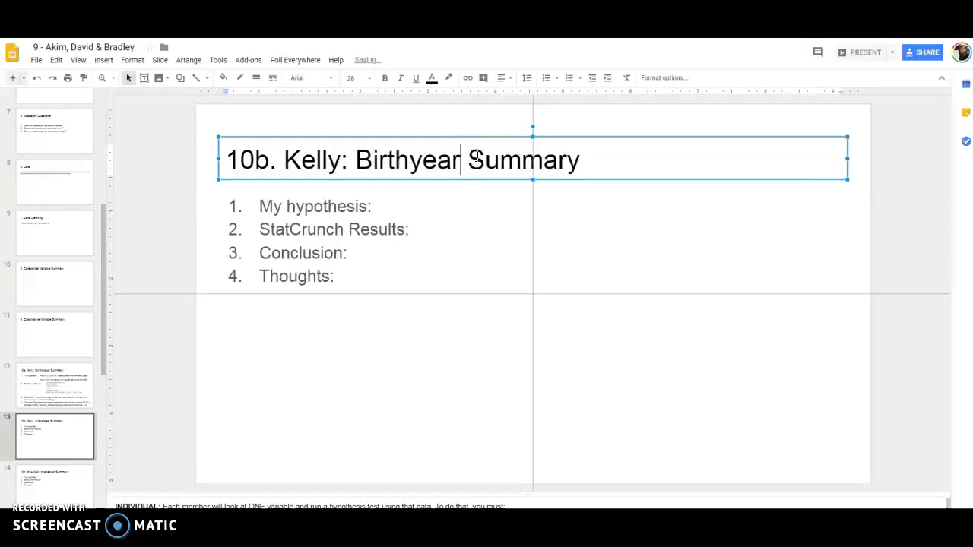
key(shift+Left)
key(shift+Left)
key(shift+Left)
key(shift+Left)
key(shift+Left)
key(shift+Left)
key(shift+Left)
key(shift+Left)
key(shift+Left)
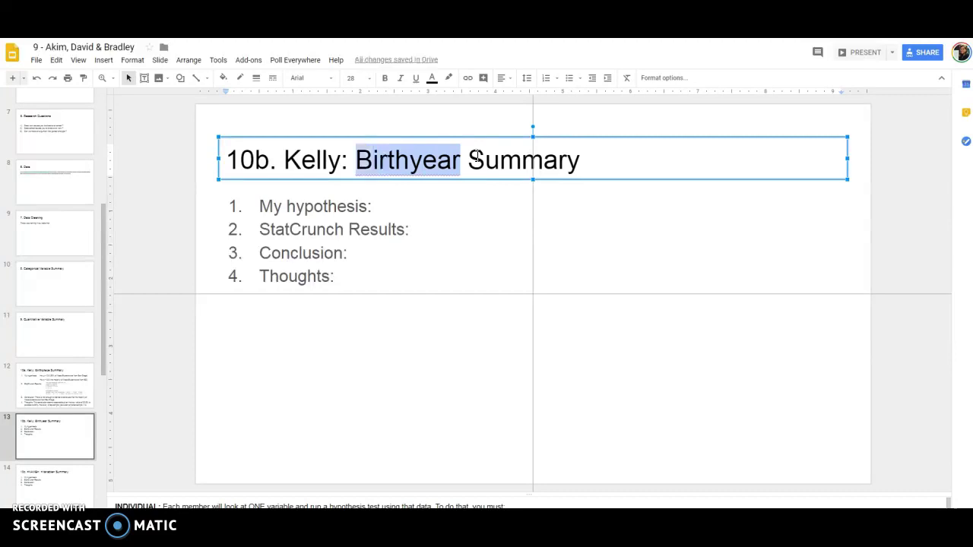
key(ctrl+b)
- Place the cursor at the end of the 'My hypothesis: Ho:' line and bring up the Insert menu
click(435, 221)
click(380, 206)
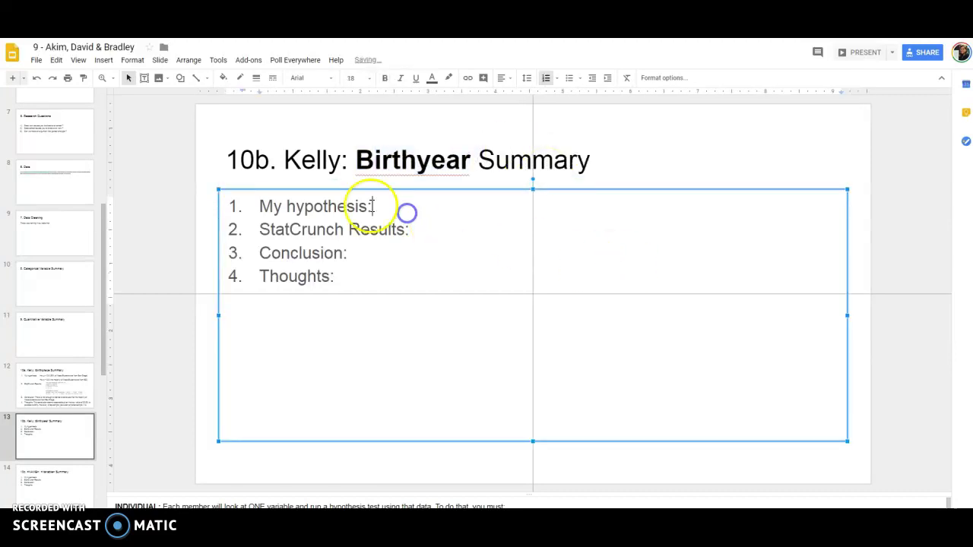
click(622, 215)
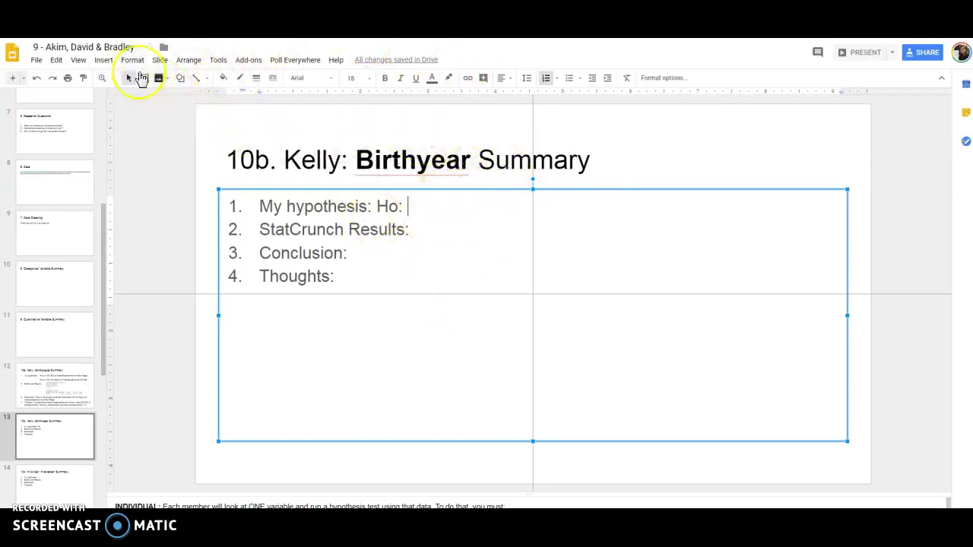
click(101, 61)
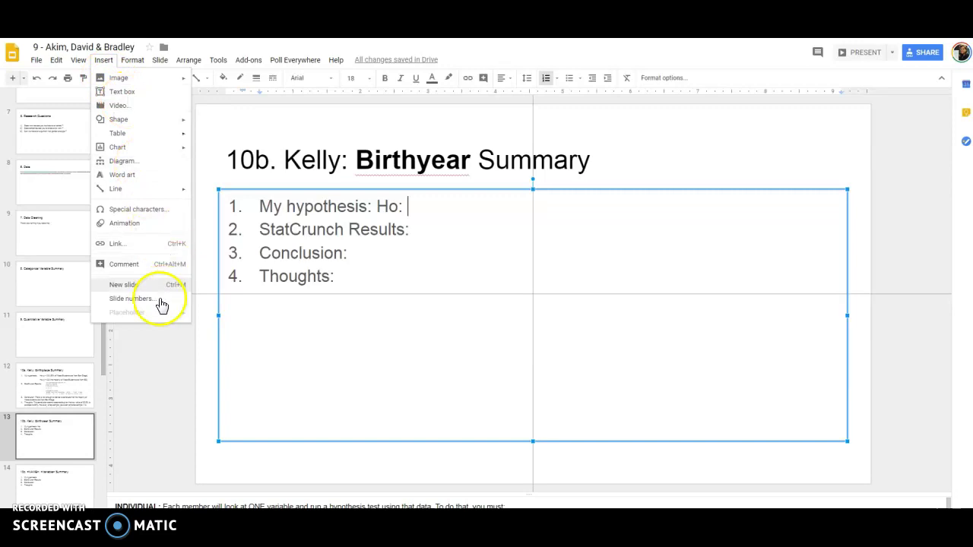
- In the Special characters picker, browse the Symbol > Math category looking for mu
click(119, 209)
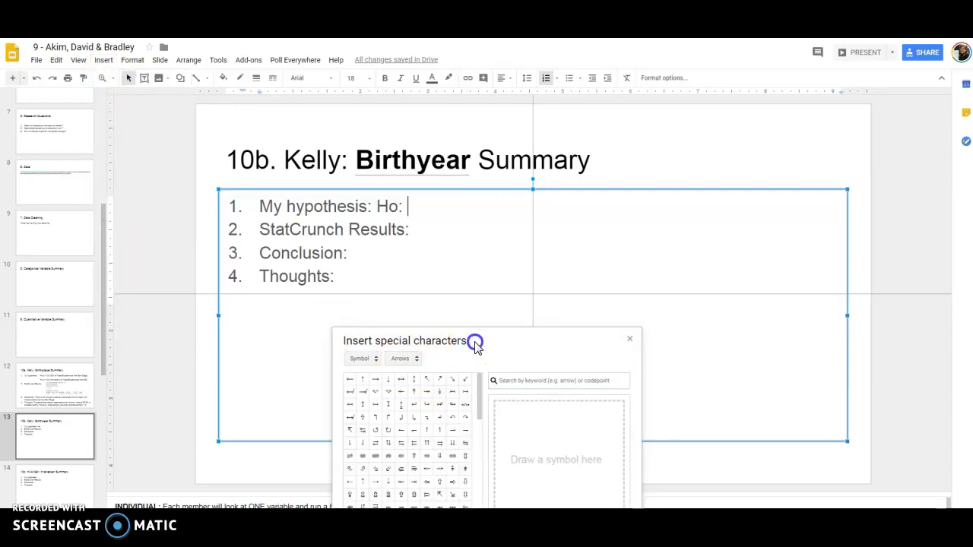
drag(473, 334, 388, 182)
click(282, 209)
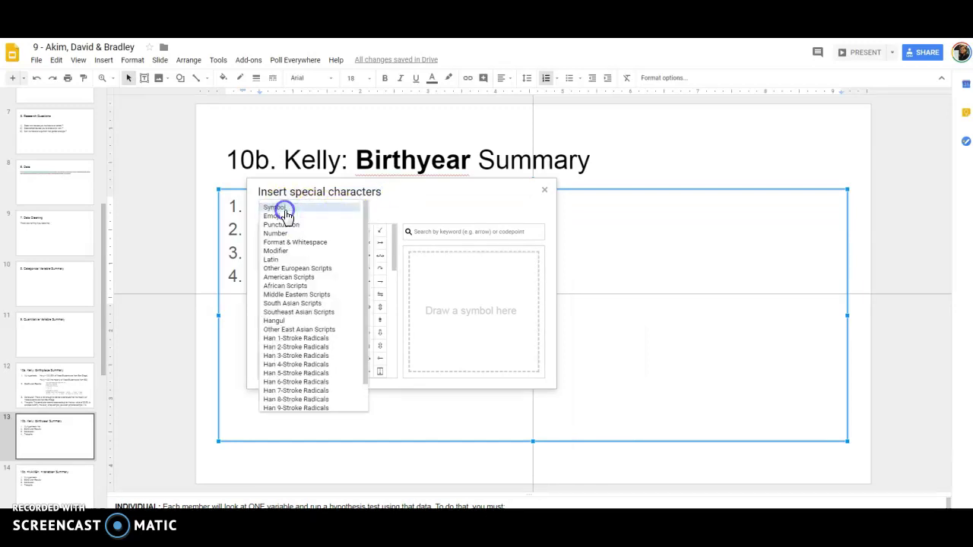
click(284, 210)
click(324, 212)
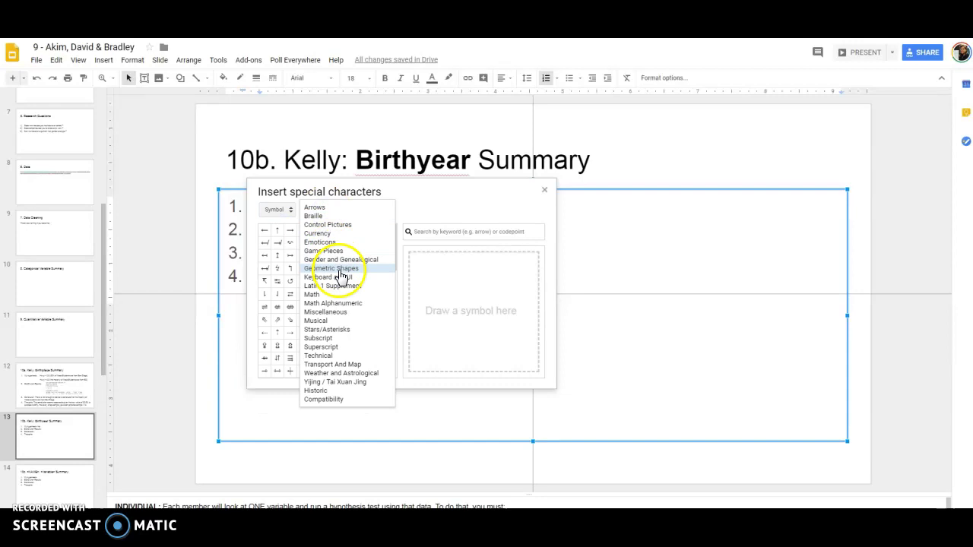
click(363, 297)
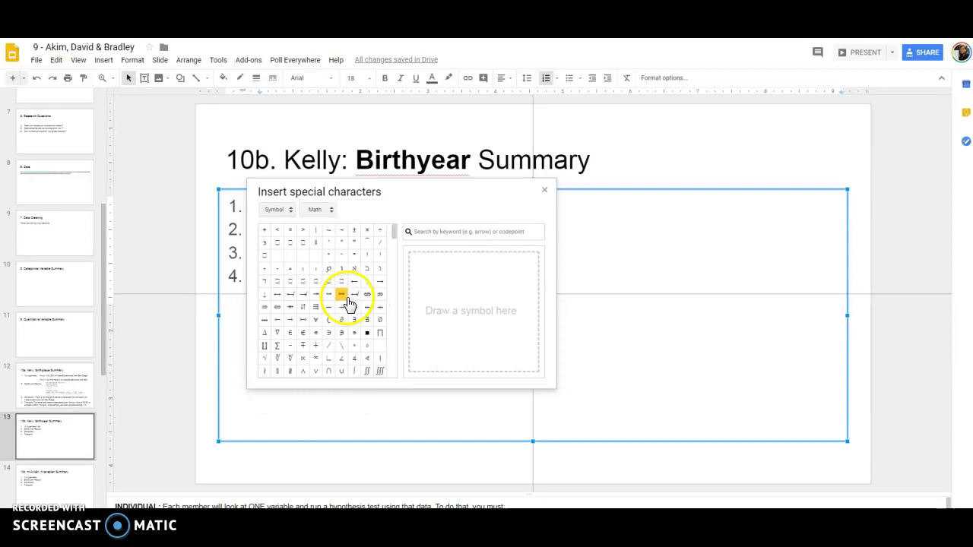
scroll(385, 311, down, 2)
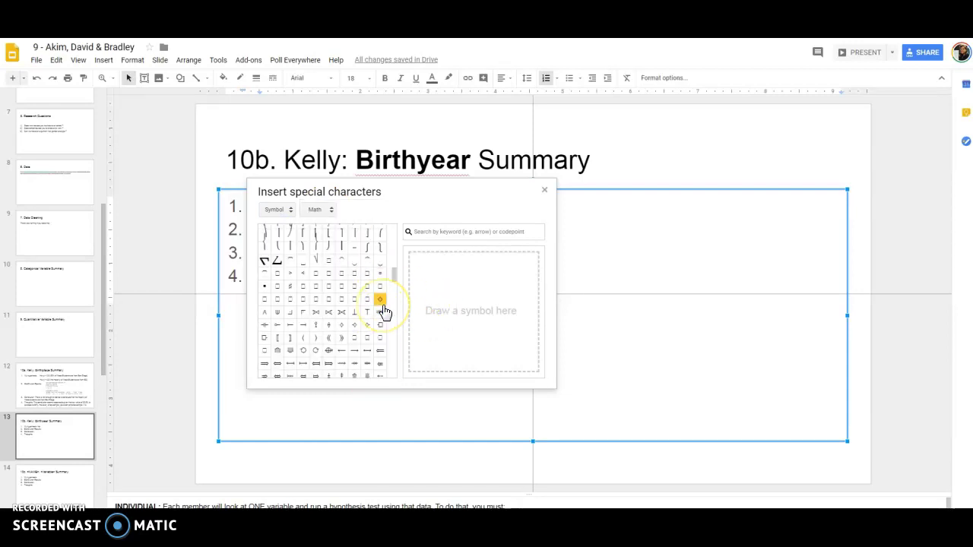
scroll(366, 339, down, 5)
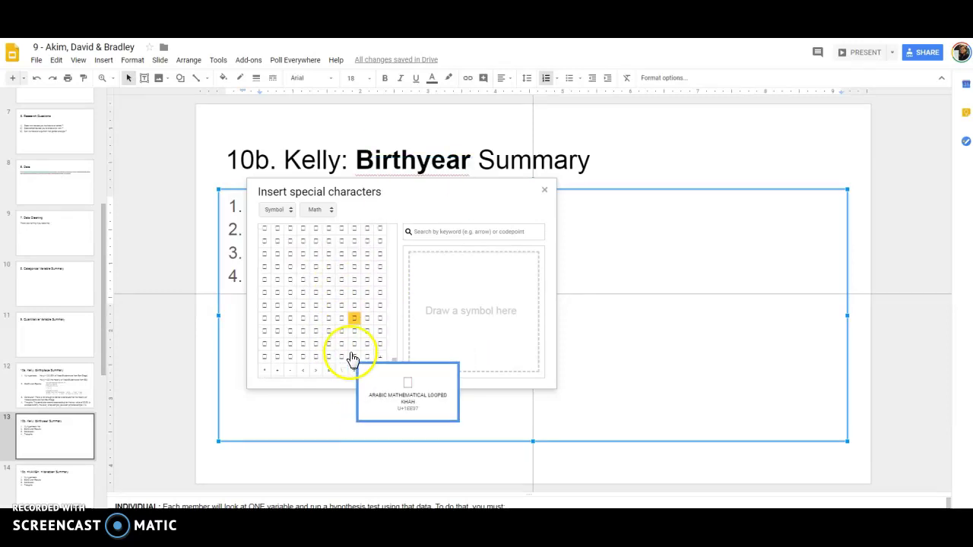
scroll(396, 350, down, 5)
scroll(394, 350, down, 4)
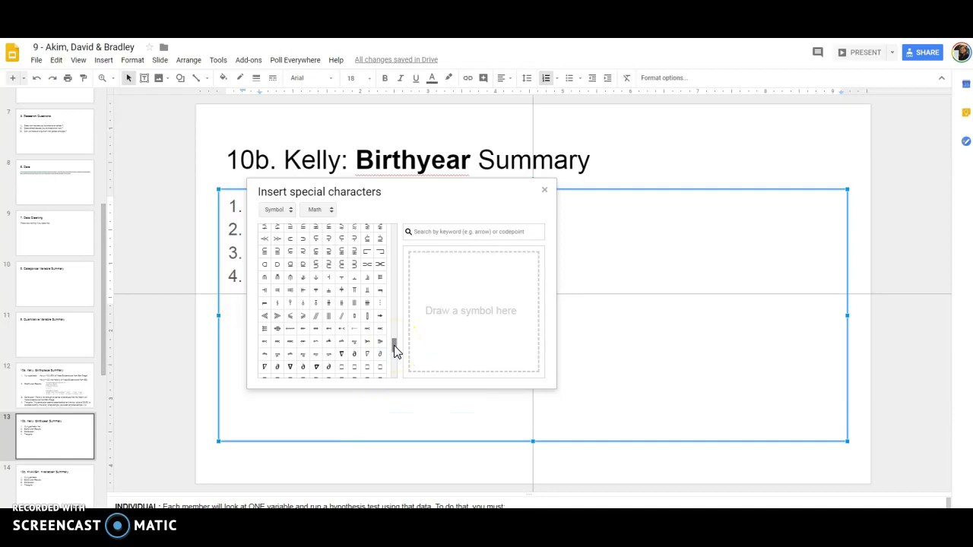
scroll(394, 349, up, 10)
scroll(394, 348, up, 5)
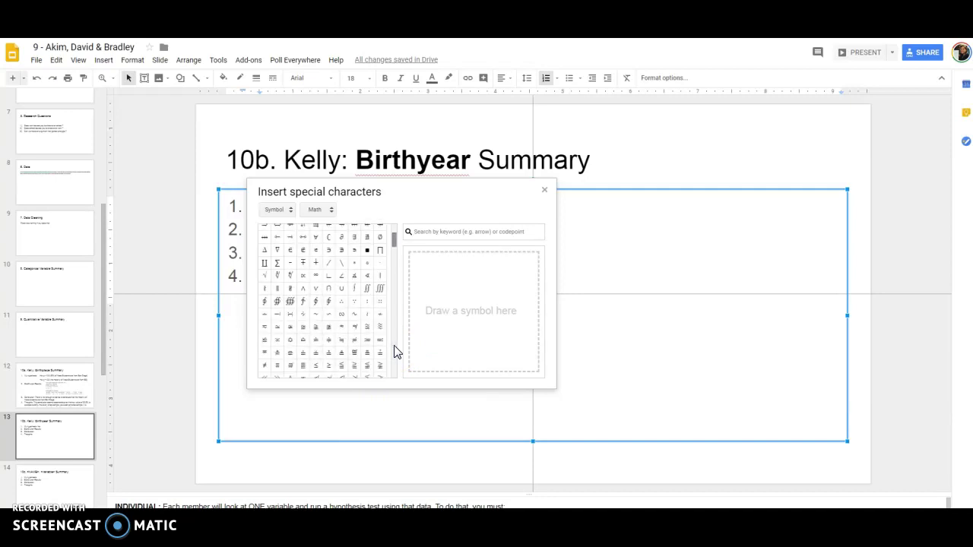
- Search the special characters for 'mu' and insert the bold small μ after 'Ho:'
click(283, 211)
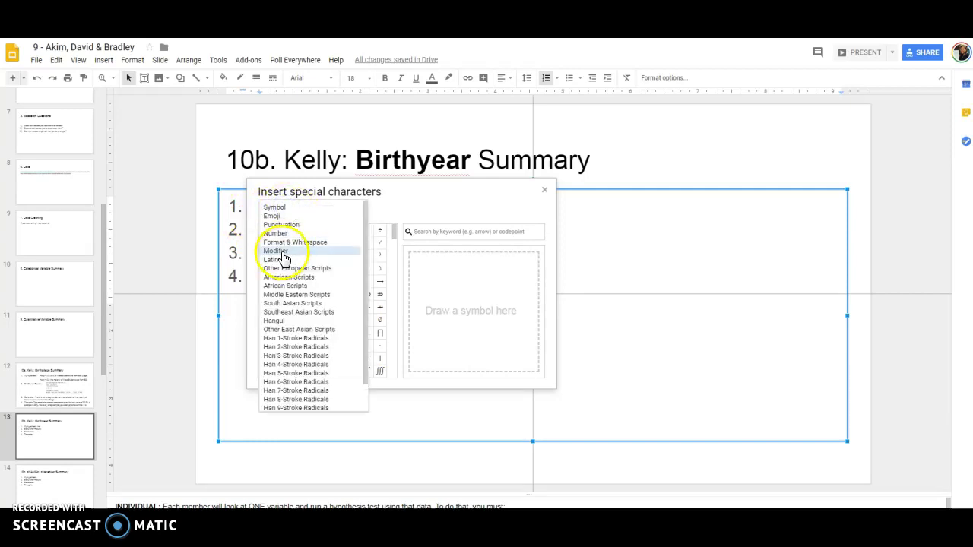
scroll(287, 237, down, 1)
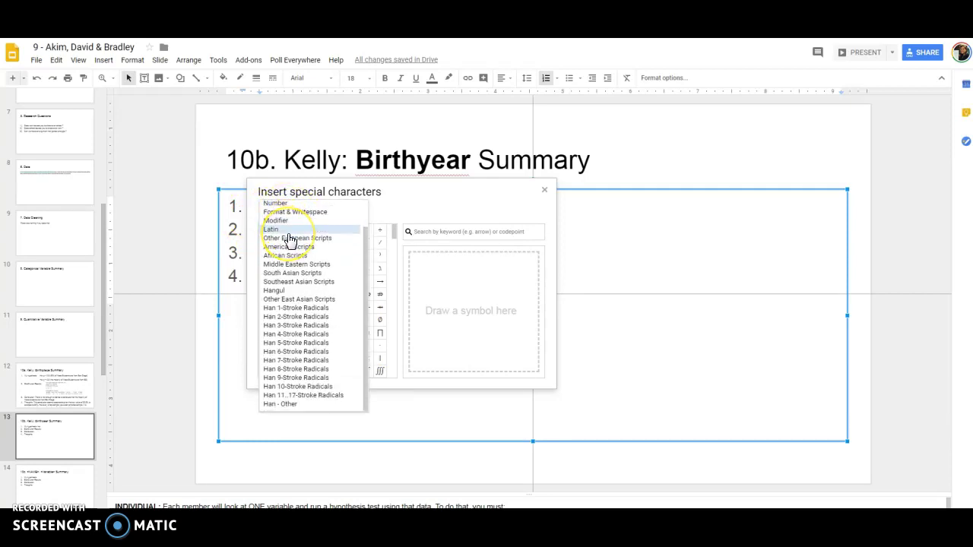
scroll(319, 258, up, 1)
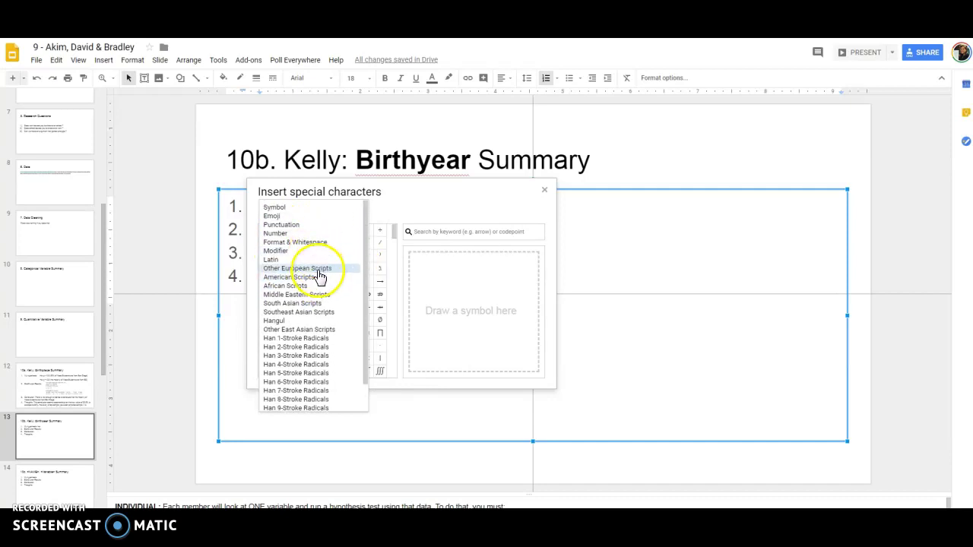
click(280, 210)
click(327, 210)
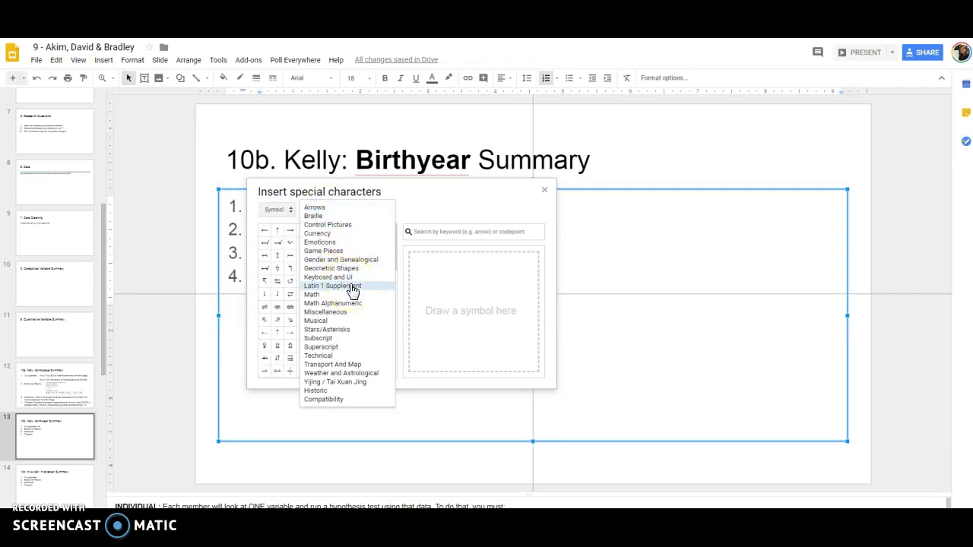
key(Escape)
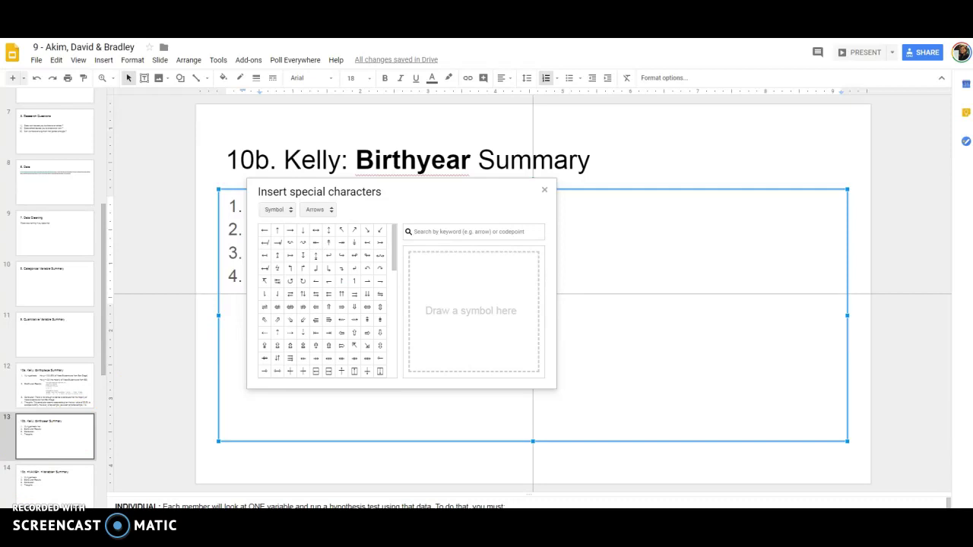
click(319, 210)
click(315, 223)
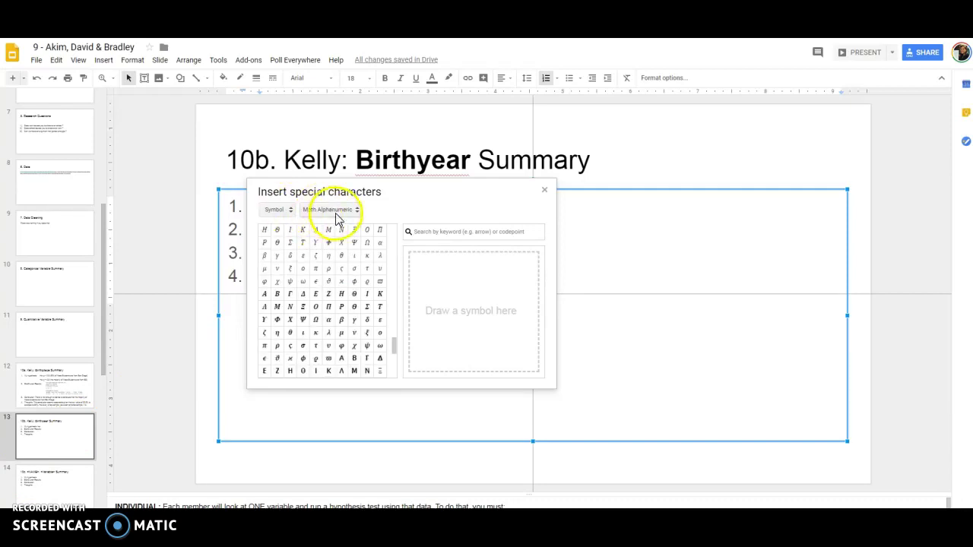
click(438, 234)
text(mu)
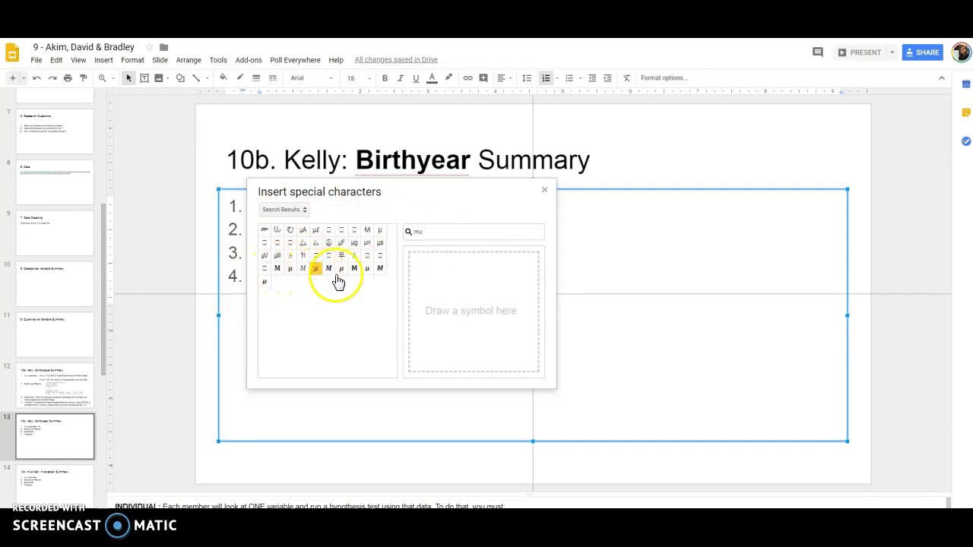
click(290, 269)
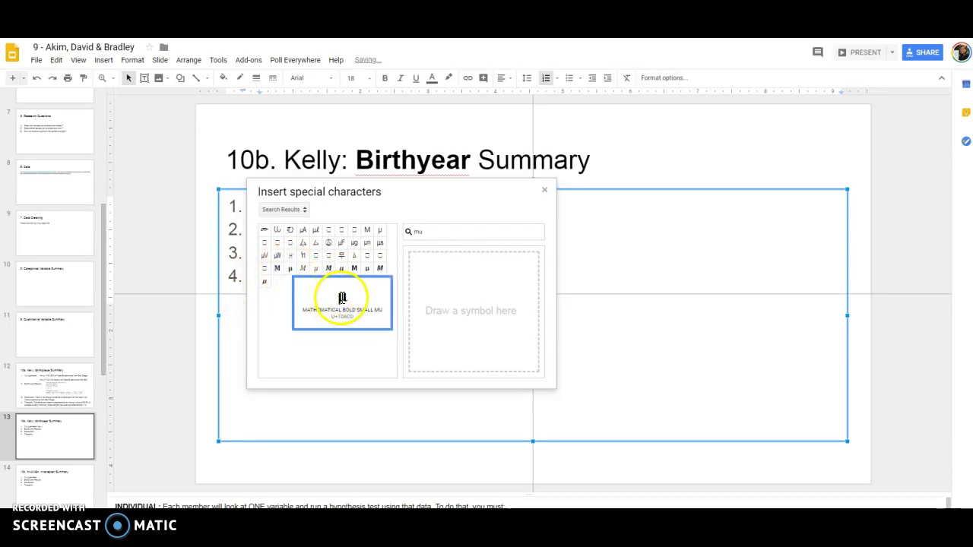
drag(434, 191, 647, 278)
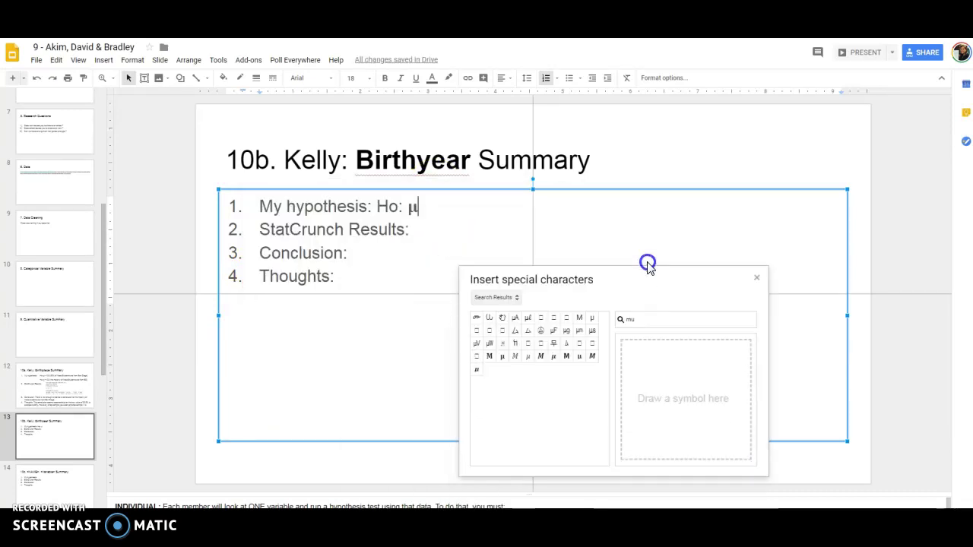
- Complete Ho as 'μ = 1998, the average birthyear of Mesa students will be 1998, slightly older than fresh out...'
click(758, 275)
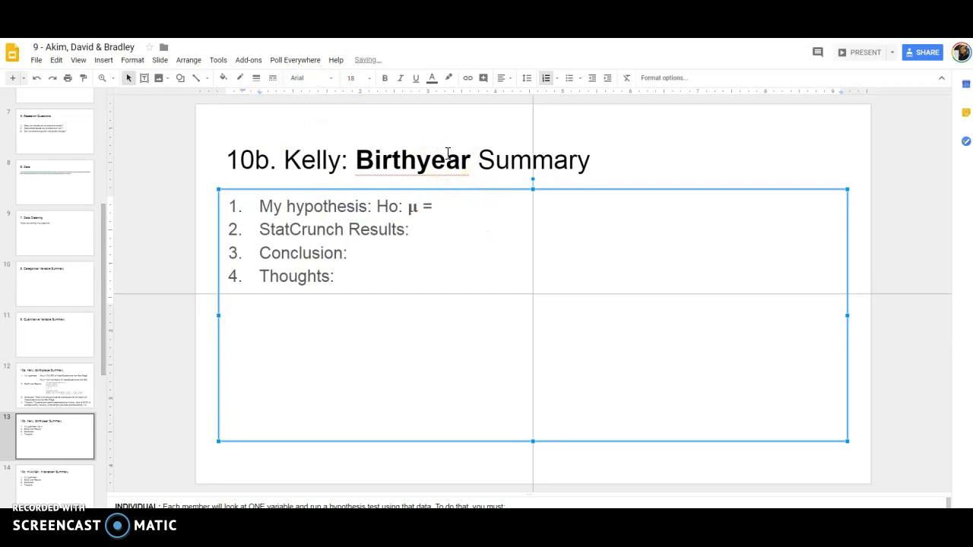
text(= 1999)
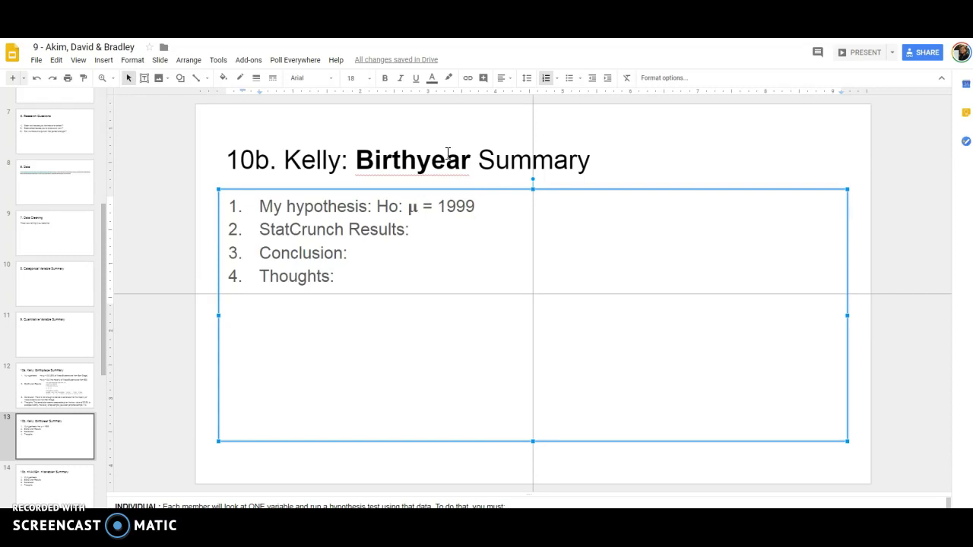
key(BackSpace)
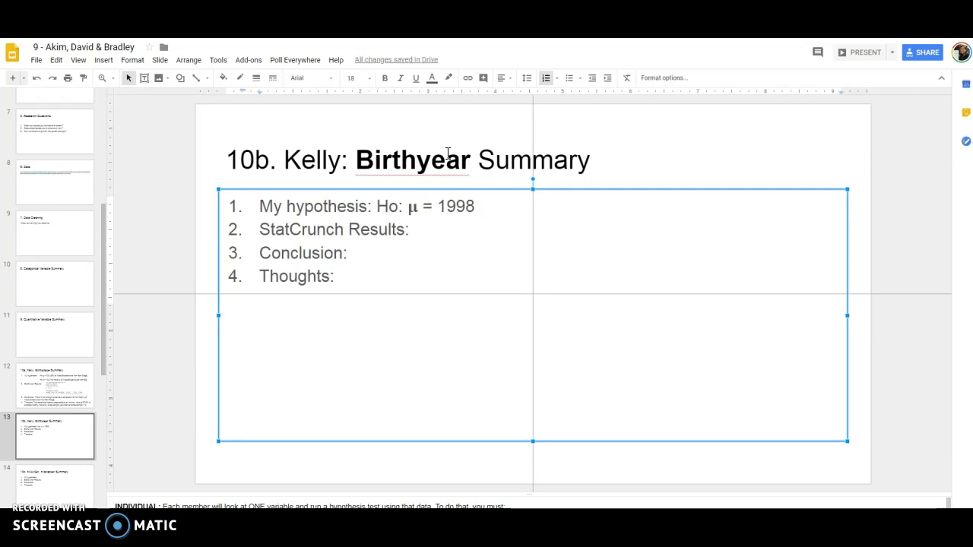
text(, )
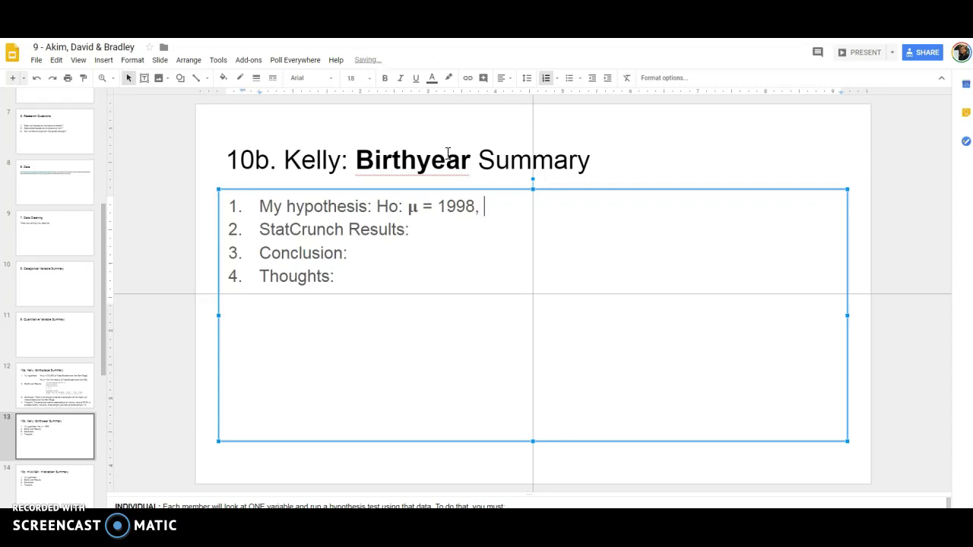
key(BackSpace)
key(BackSpace)
text( (the average)
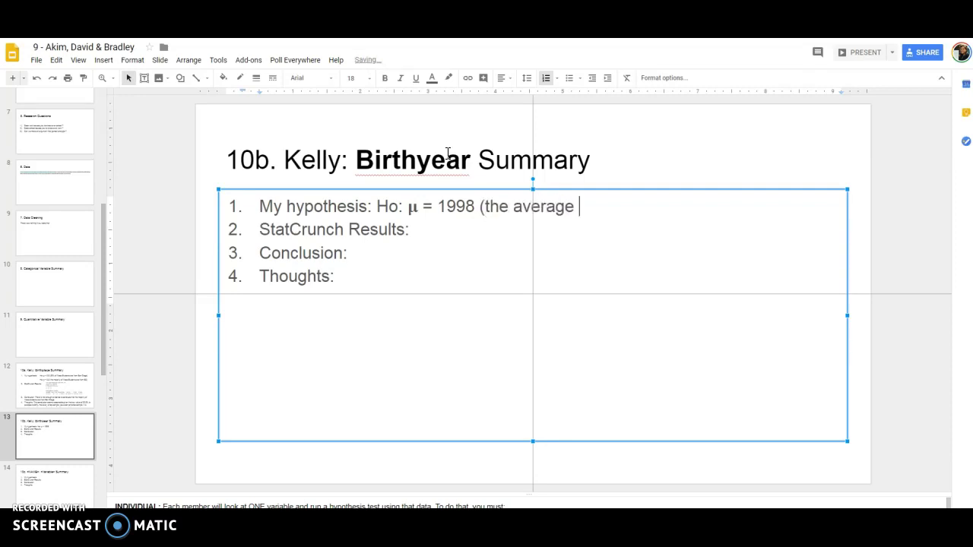
text( birthyear of )
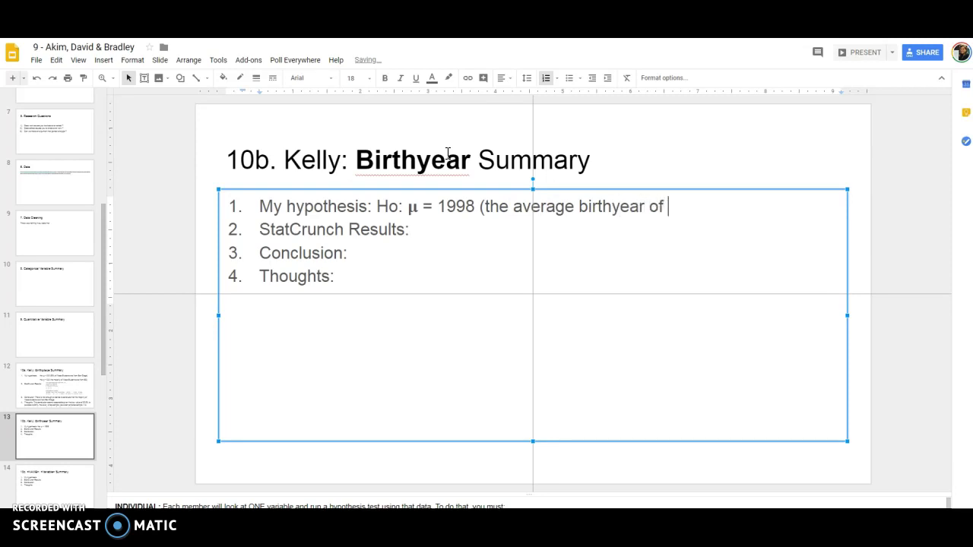
text(Mesa students will be )
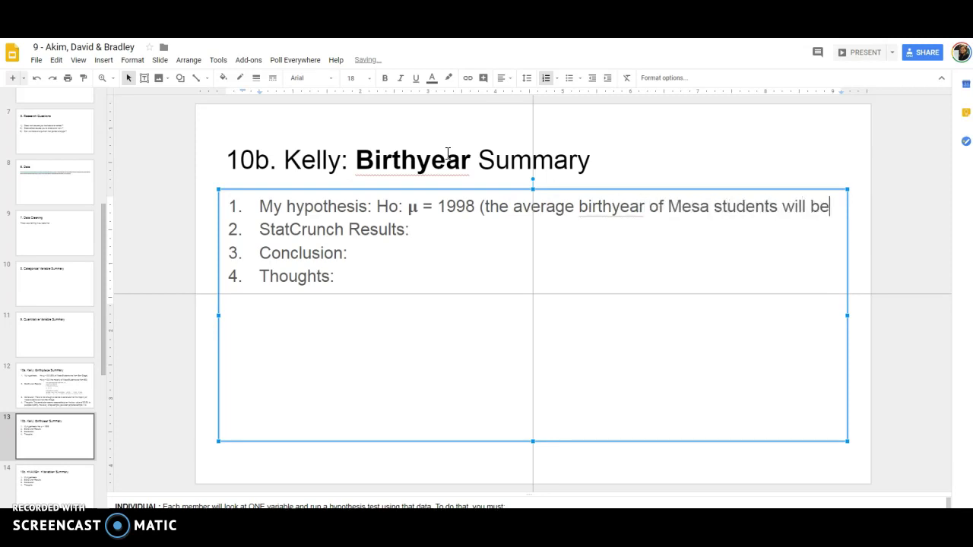
text(1998, slig)
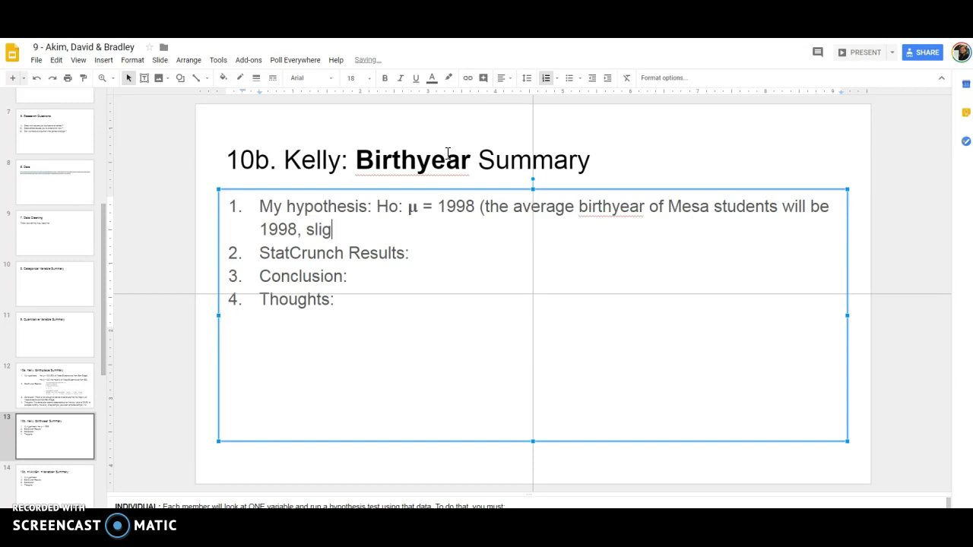
text(htly older th)
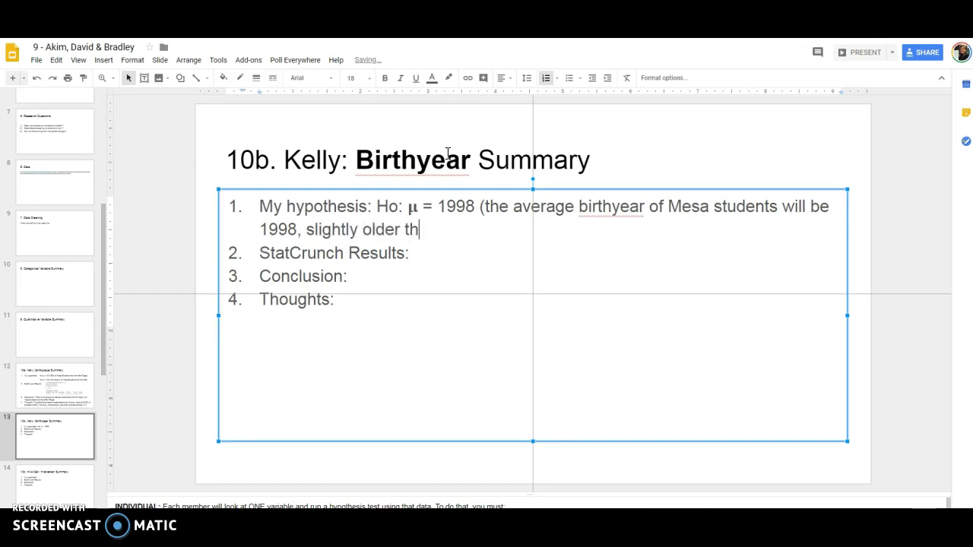
text(an fresh out of high school)
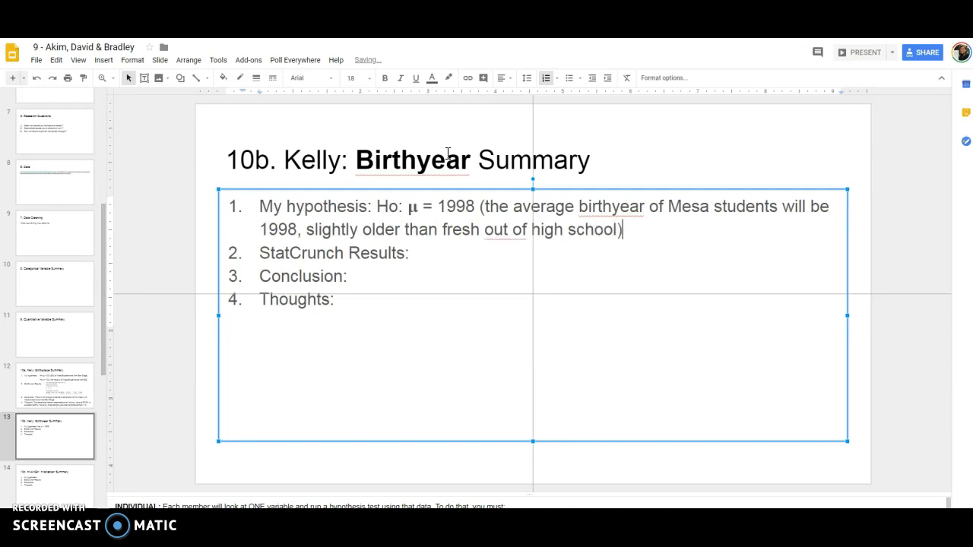
- Add an indented Ha line under Ho and copy 'μ = 1998' into it
key(Return)
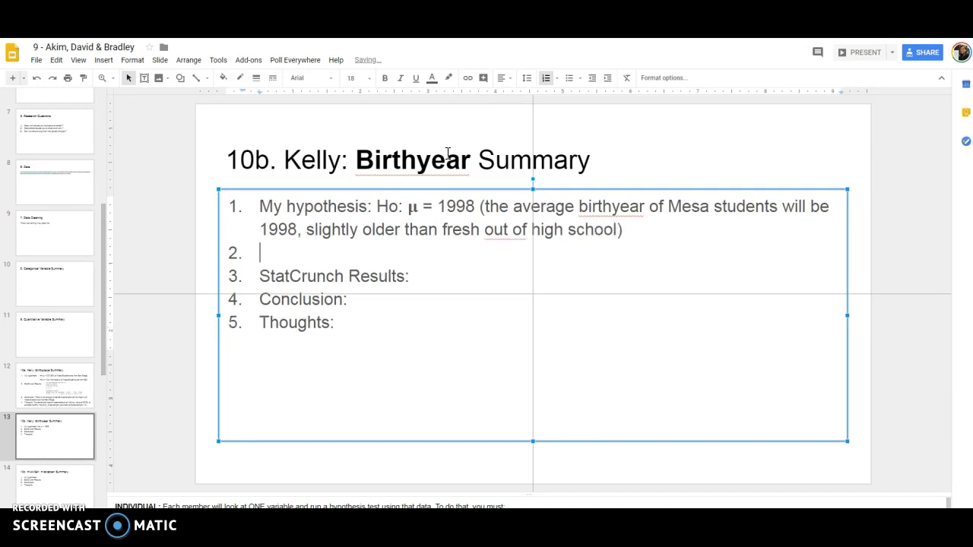
key(Tab)
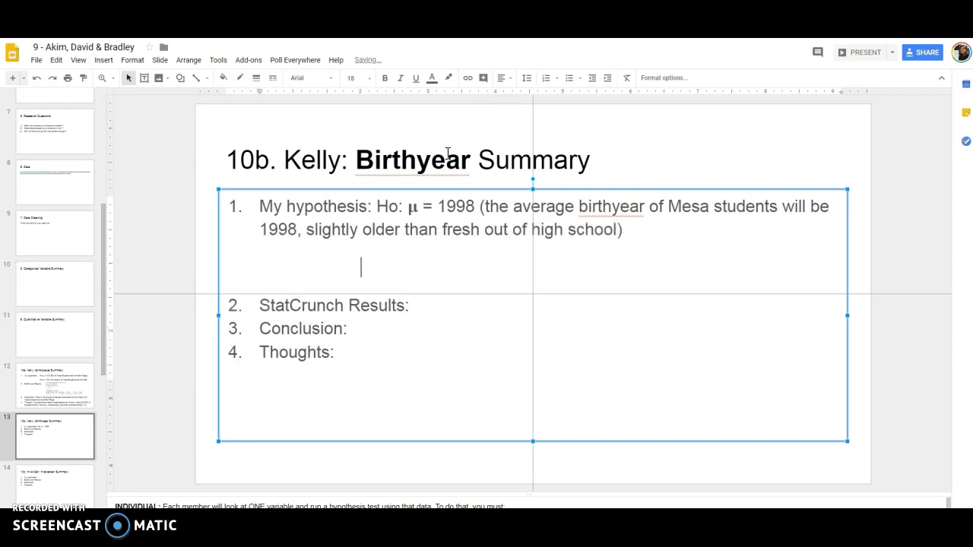
key(Up)
key(Up)
key(Left)
key(Left)
key(Tab)
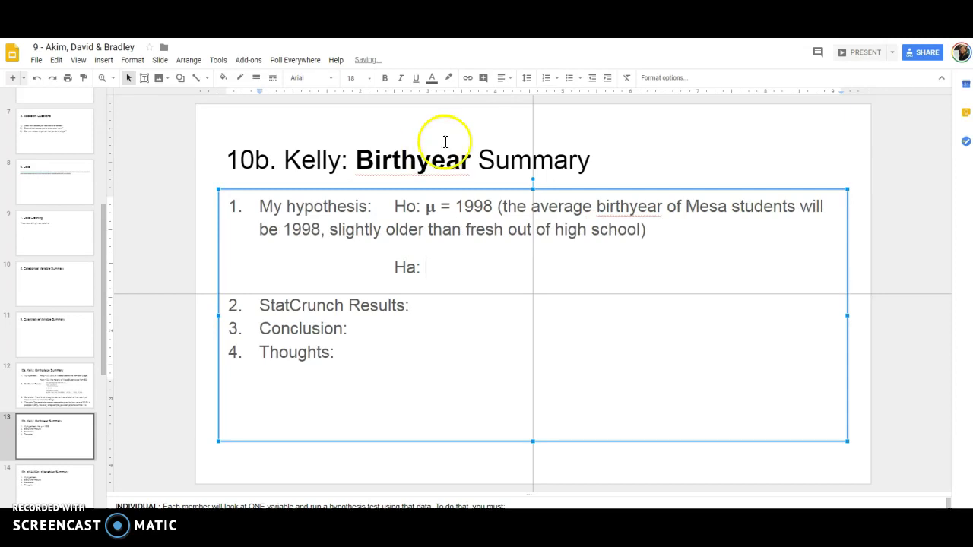
click(491, 207)
drag(488, 207, 426, 207)
key(ctrl+c)
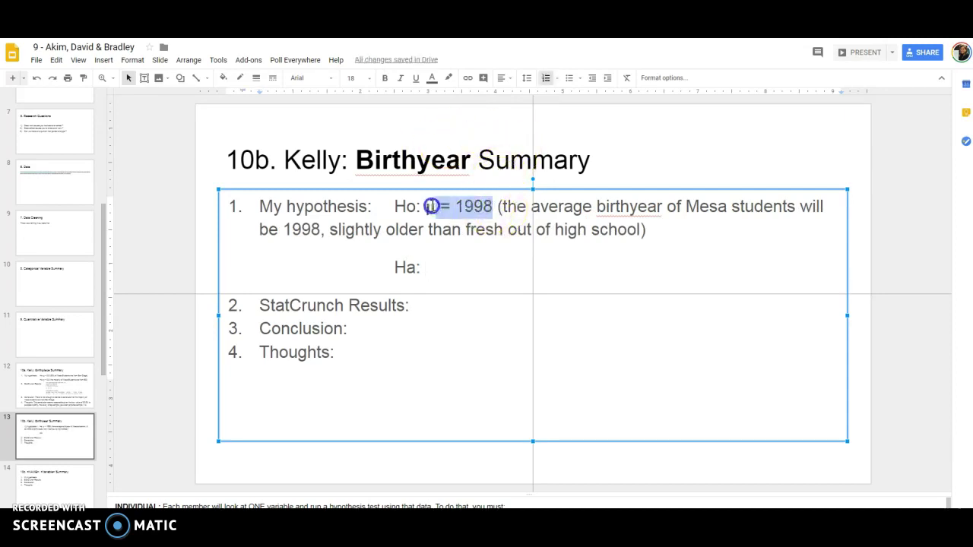
mouse_move(434, 267)
mouse_down()
mouse_move(434, 256)
mouse_move(446, 267)
mouse_up()
key(ctrl+v)
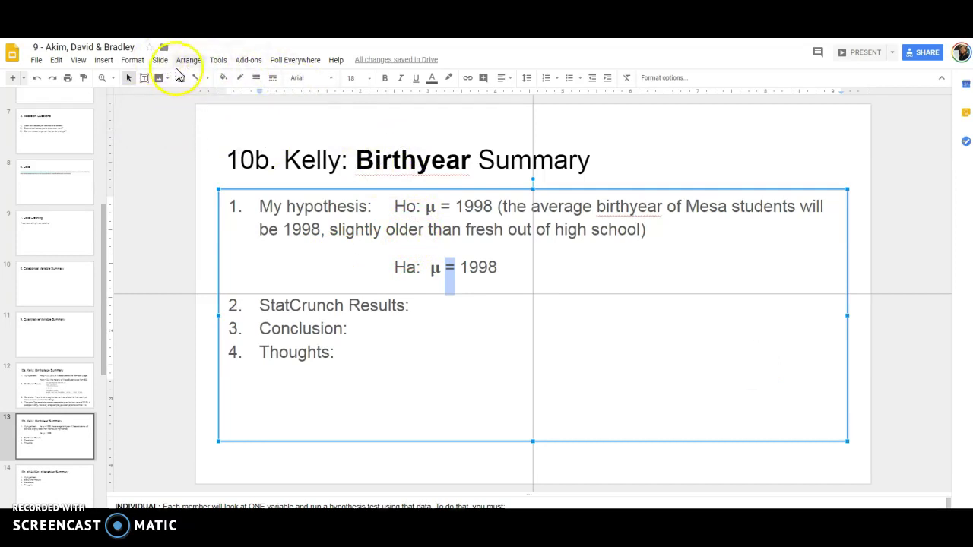
- Replace the Ha line's '=' with '≠' via a special characters search for 'not equal'
click(104, 60)
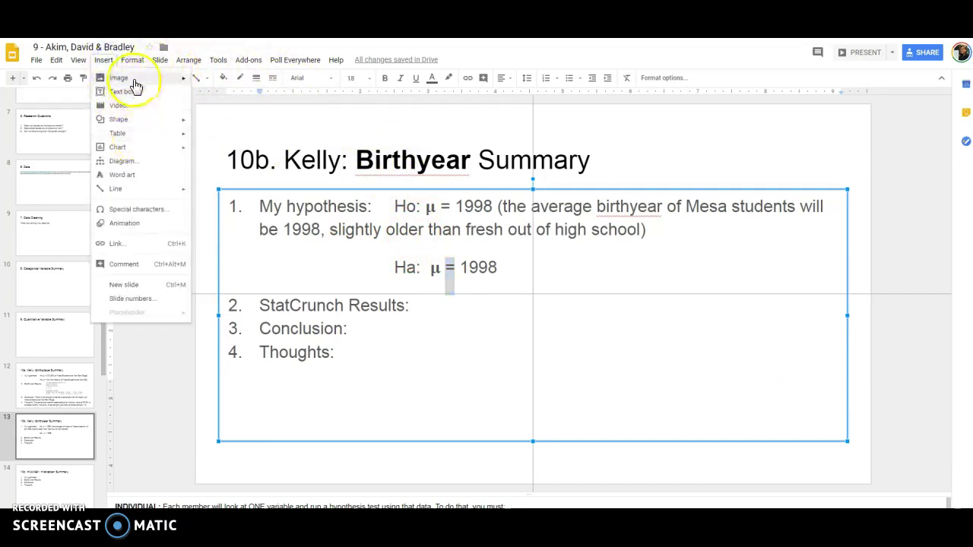
click(140, 211)
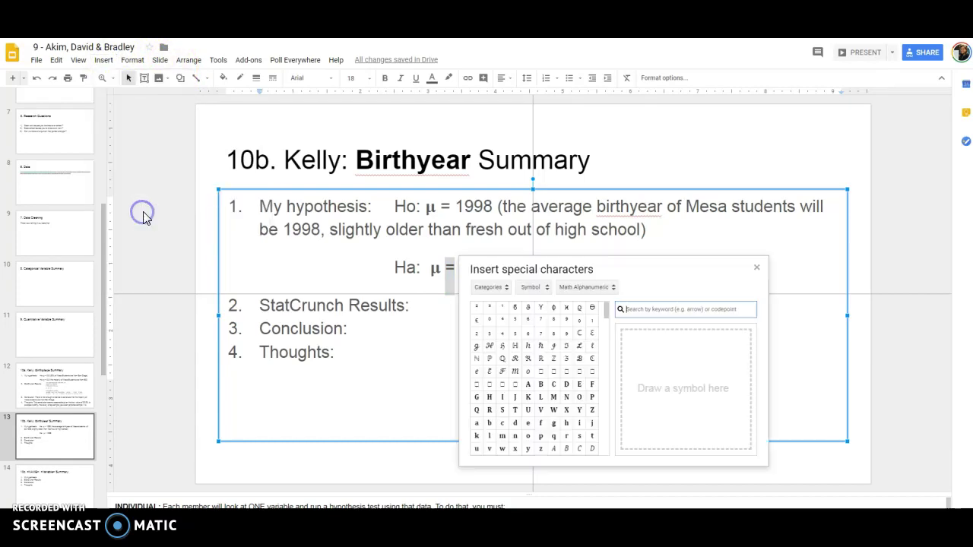
click(589, 288)
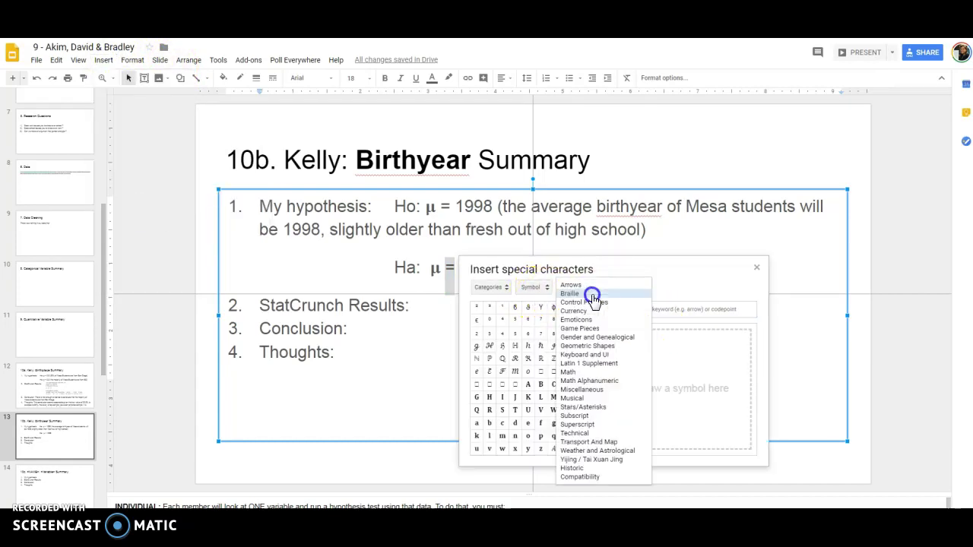
click(597, 373)
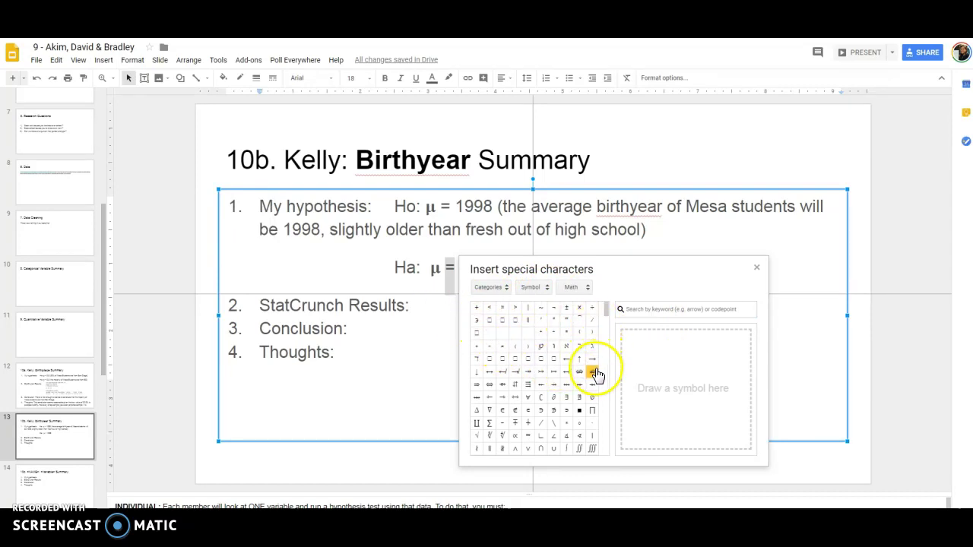
click(651, 310)
text(not)
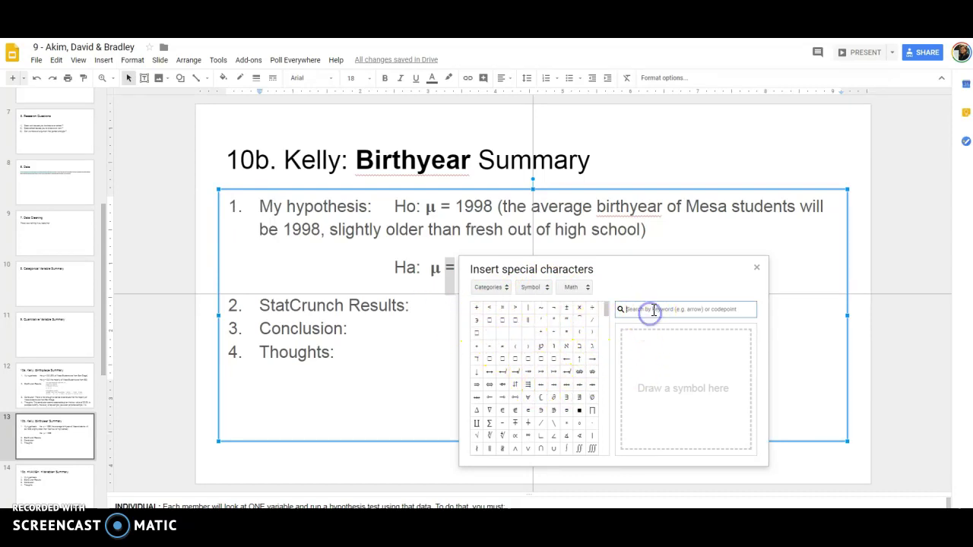
text( equal)
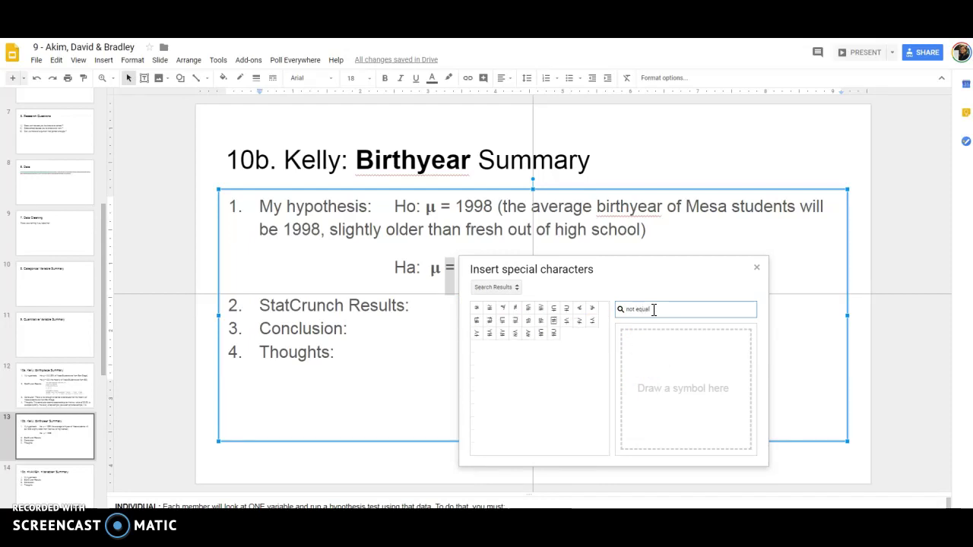
click(515, 308)
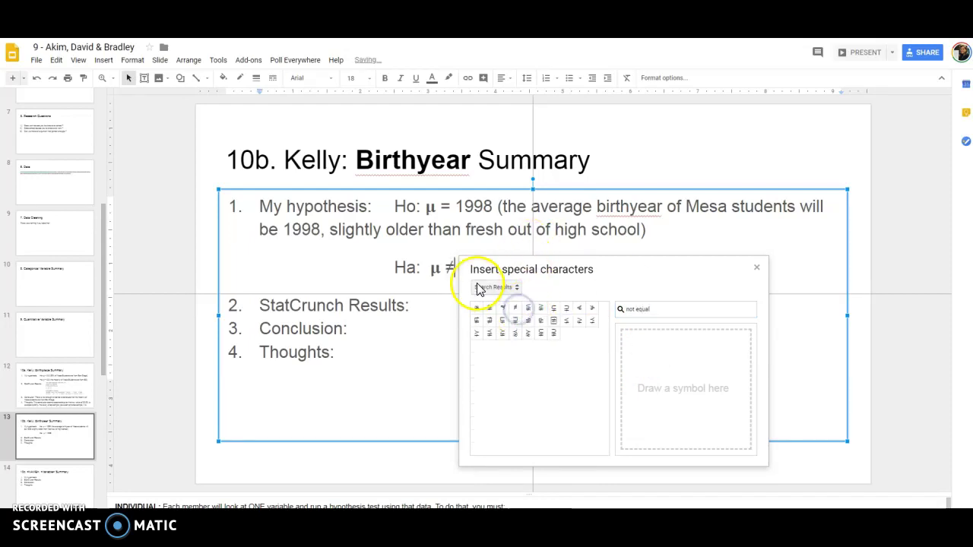
click(757, 267)
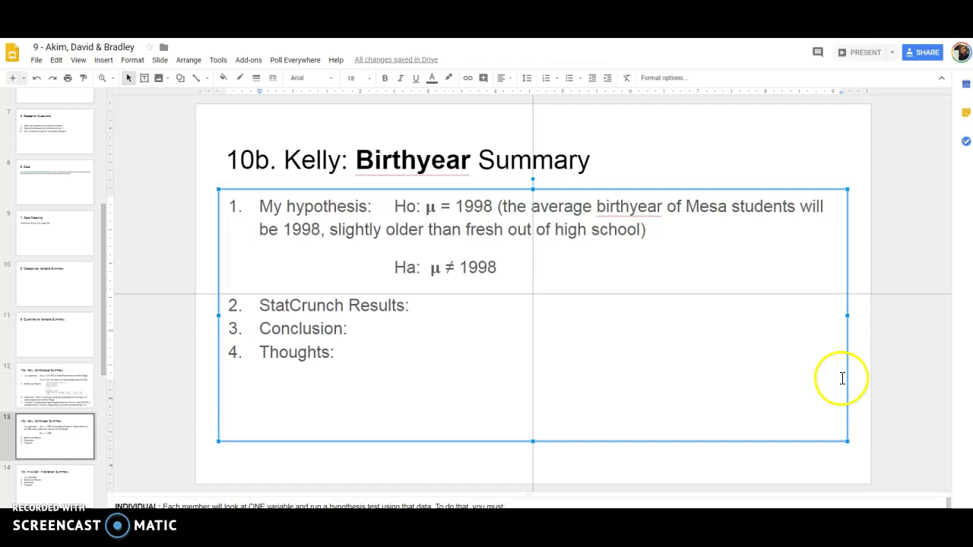
click(499, 269)
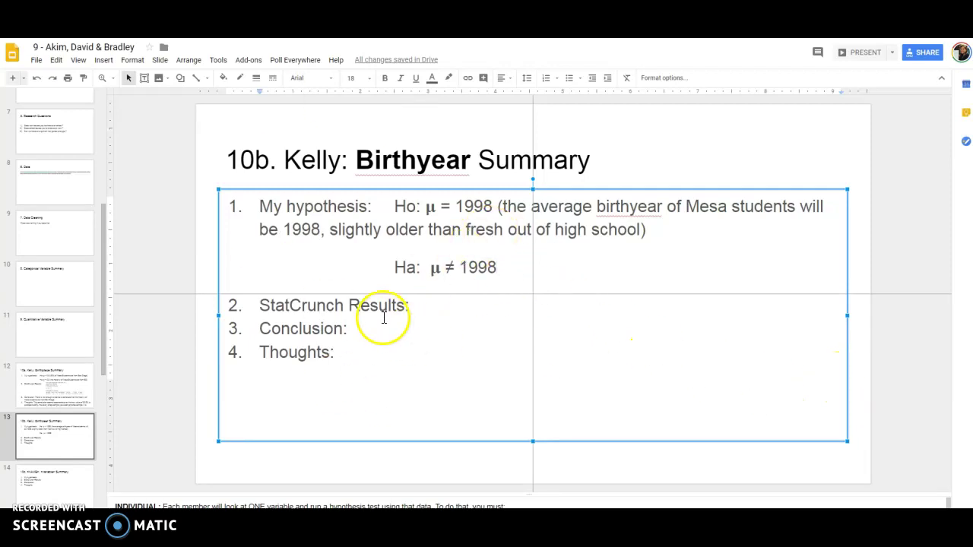
click(430, 306)
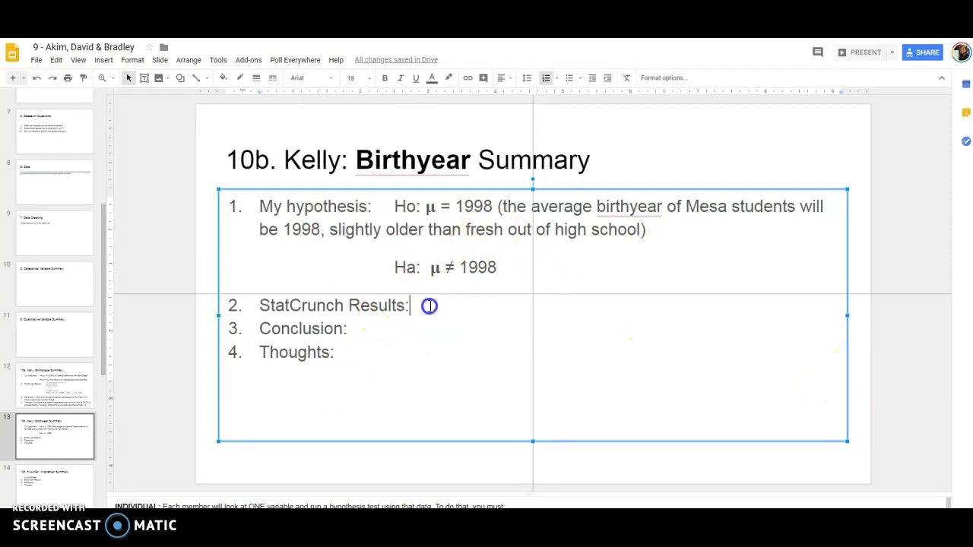
- In StatCrunch, close the earlier proportion results and start a One Sample T test with data
key(ctrl+Tab)
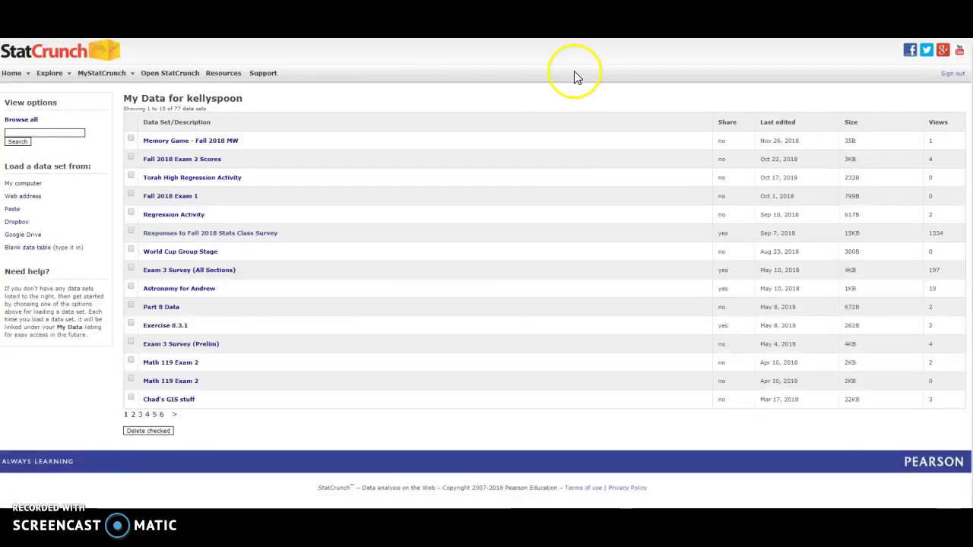
key(ctrl+Tab)
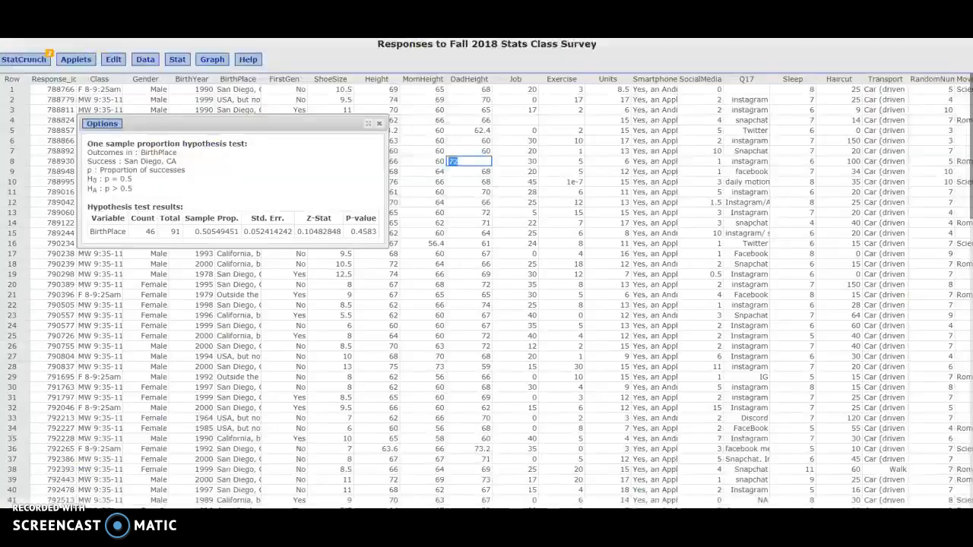
click(377, 124)
click(174, 59)
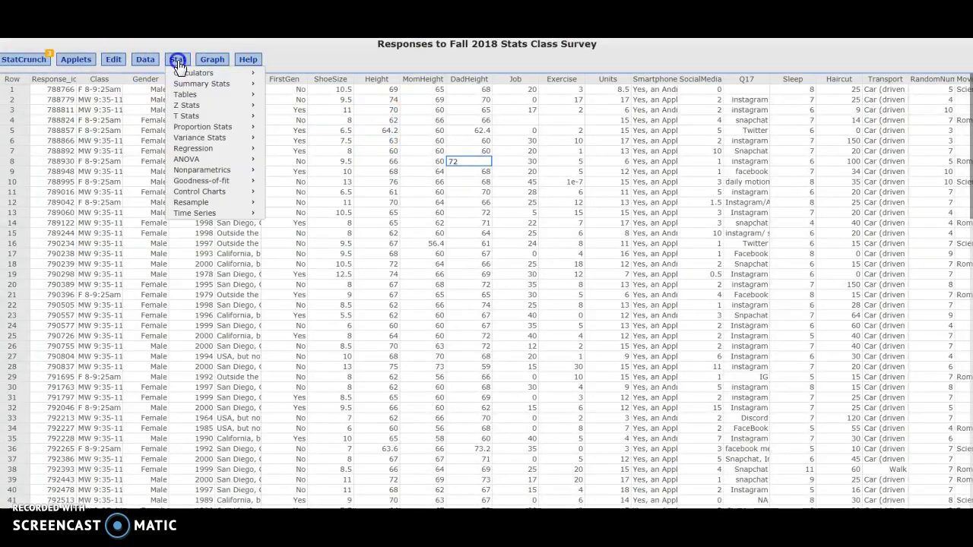
mouse_move(206, 119)
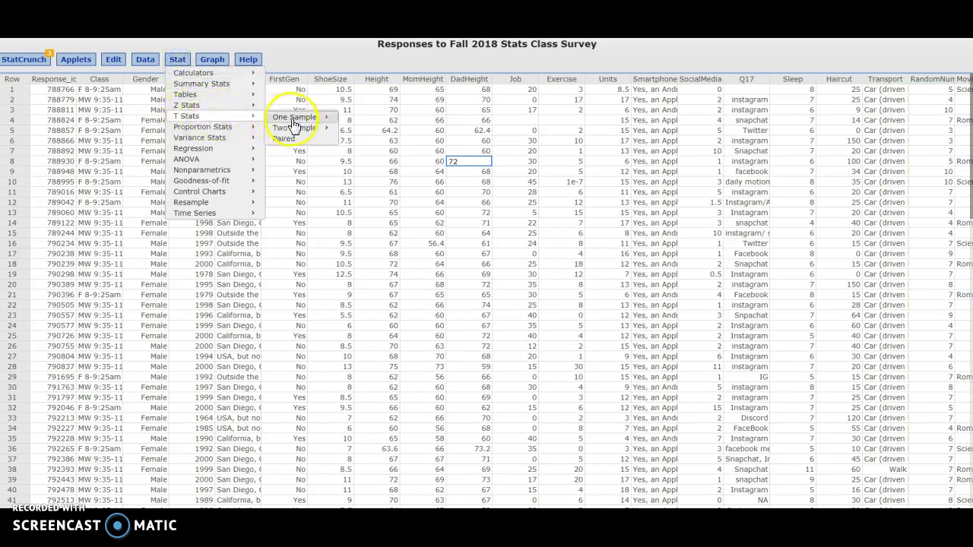
mouse_move(294, 118)
click(369, 122)
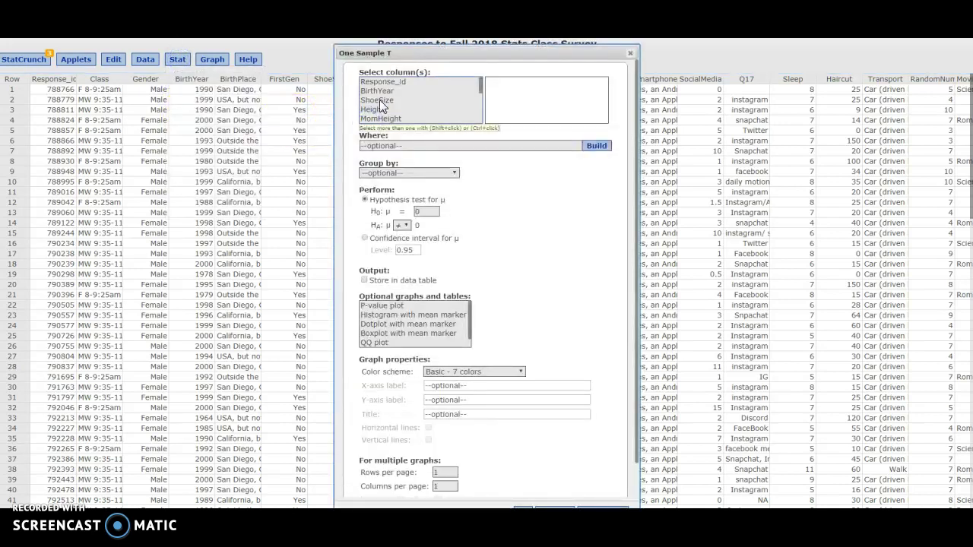
- Test BirthYear against H0 μ = 1998 (two-sided), giving mean 1994.4615 and P-value <0.0001
click(390, 91)
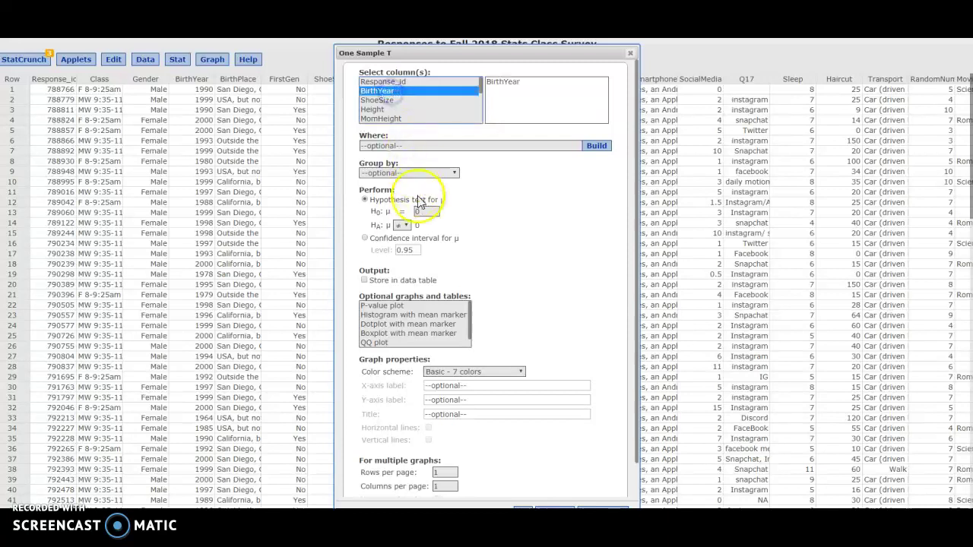
click(411, 213)
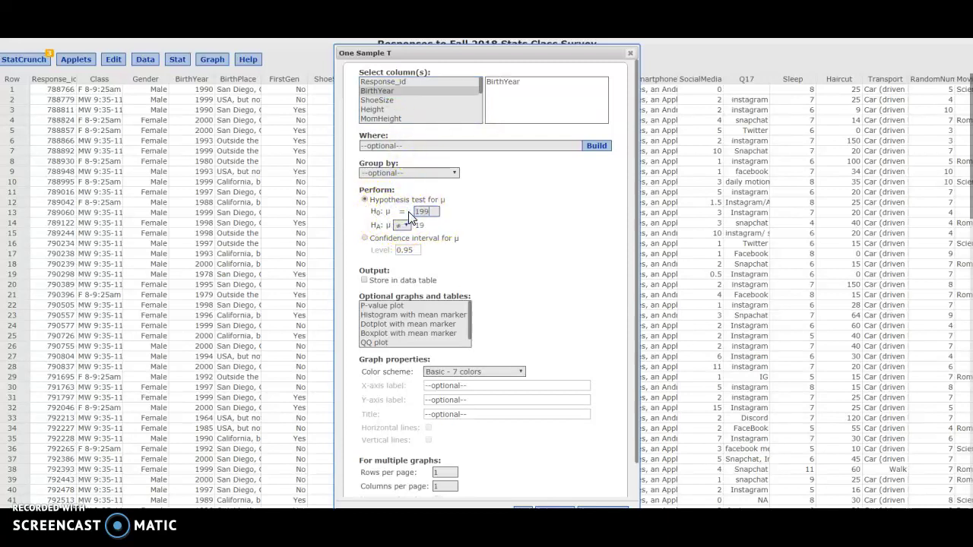
text(1998)
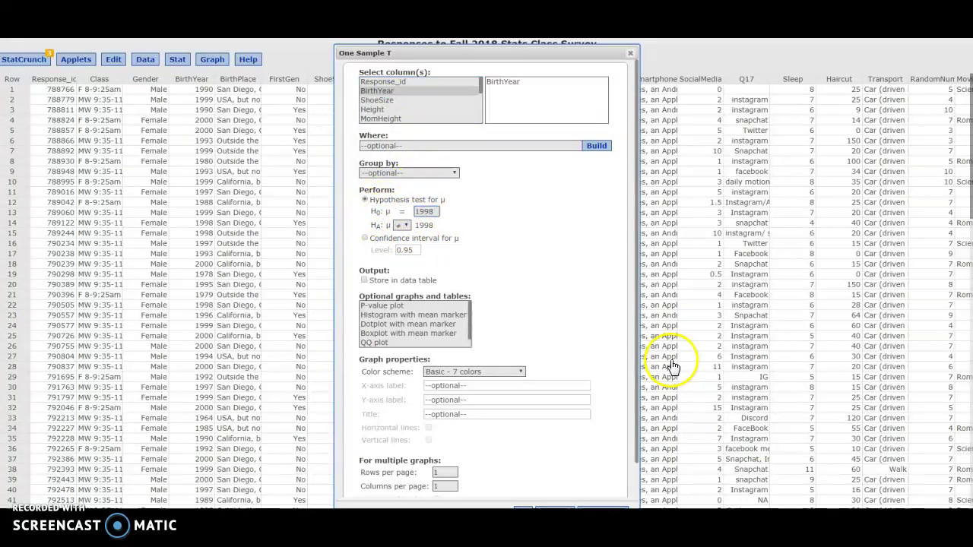
scroll(499, 381, down, 1)
click(602, 508)
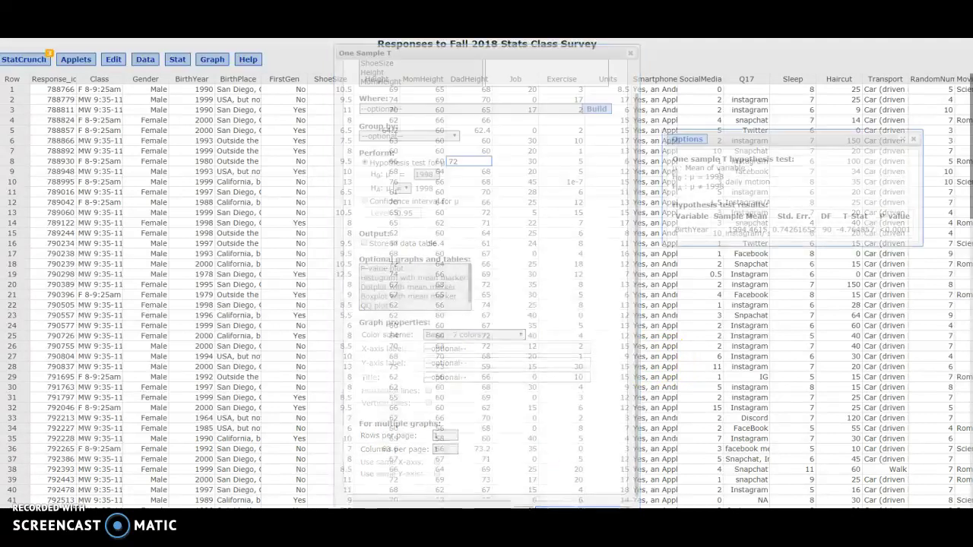
drag(817, 137, 340, 105)
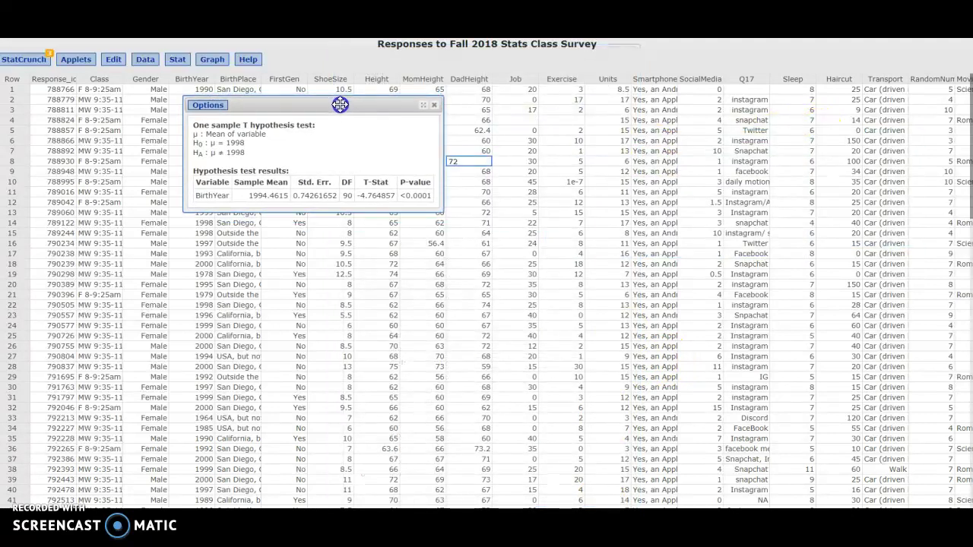
- Snip the StatCrunch BirthYear T-test results window with Snipping Tool
key(alt+Tab)
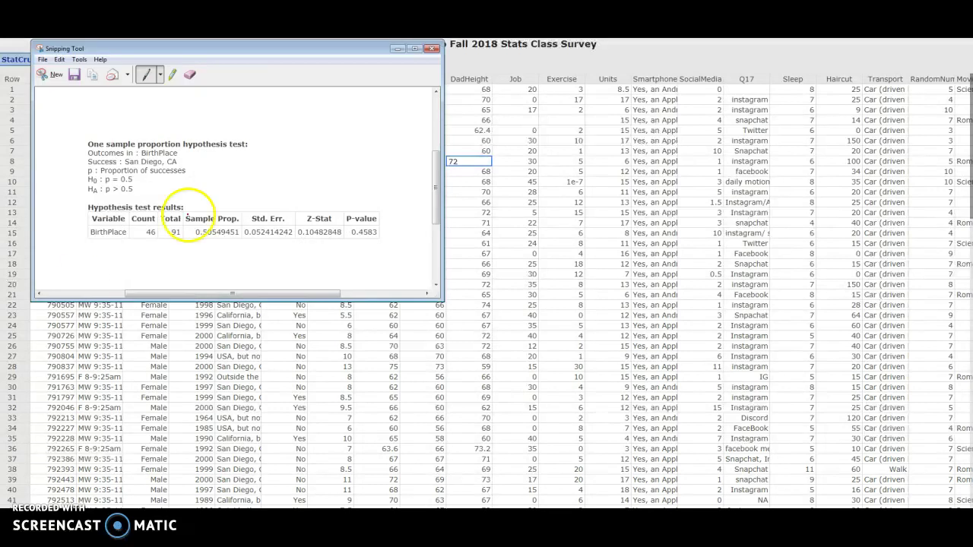
click(45, 74)
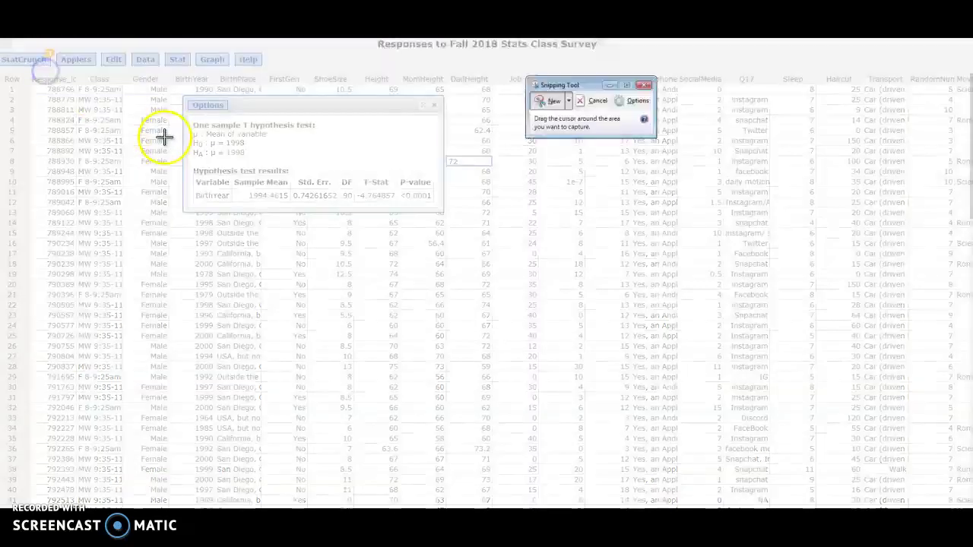
drag(189, 117, 439, 206)
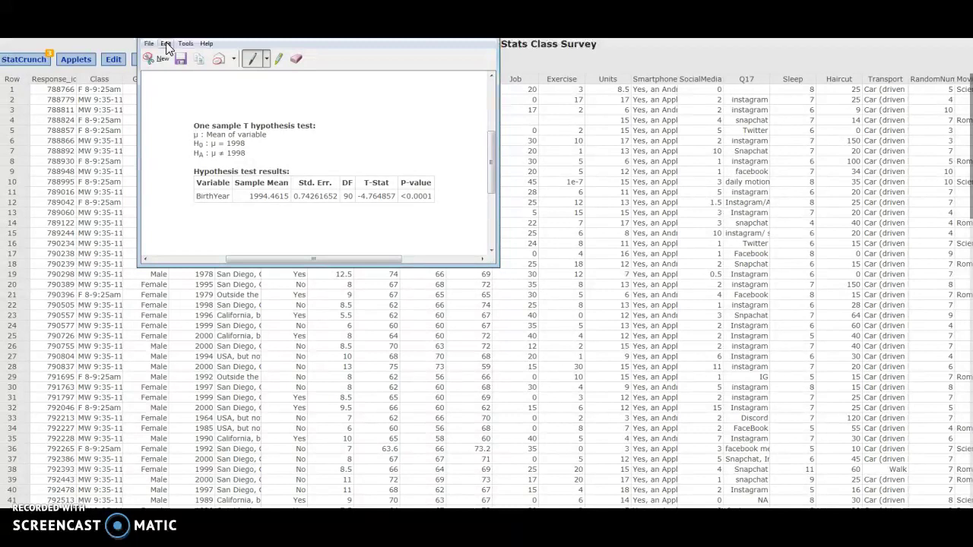
click(161, 61)
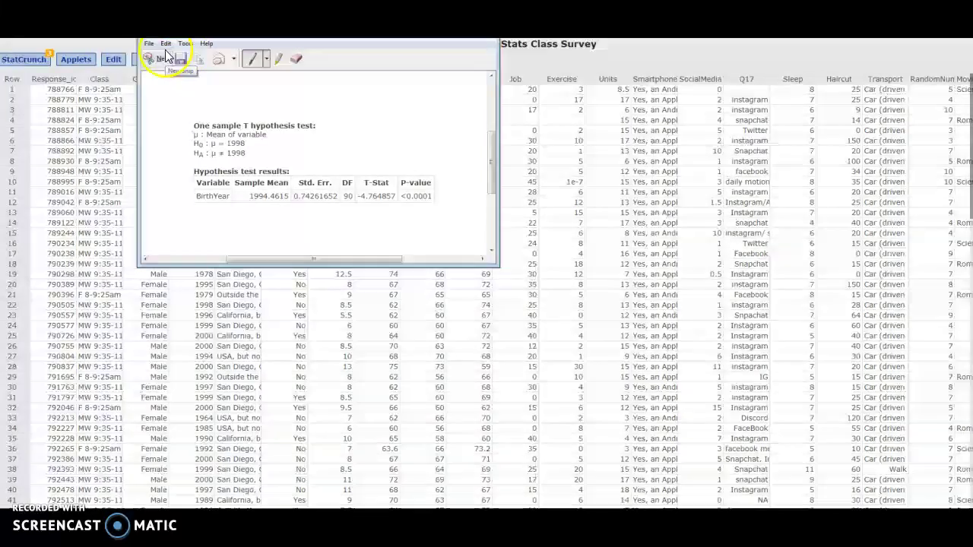
click(167, 58)
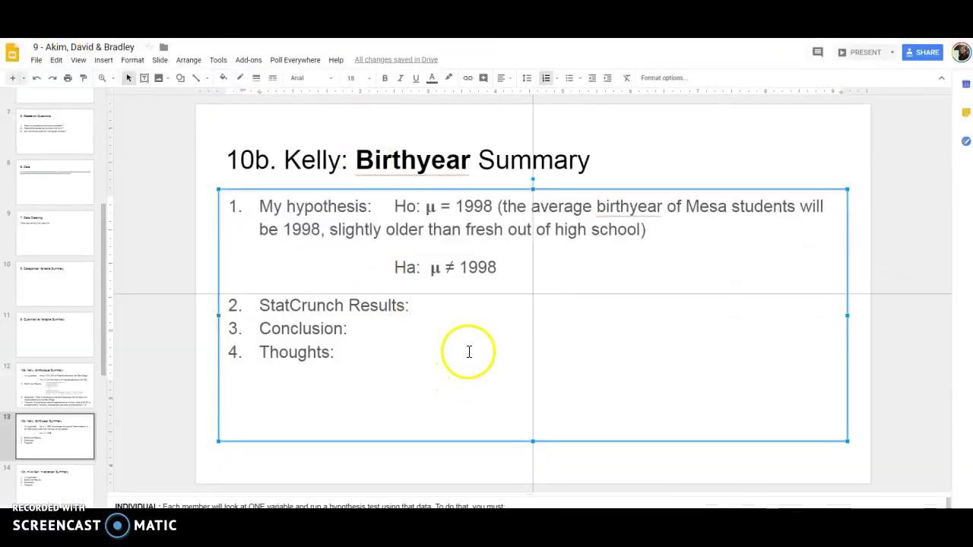
- Paste the T-test results image onto slide 13 and move it beside the list
key(ctrl+v)
drag(581, 250, 723, 258)
click(453, 329)
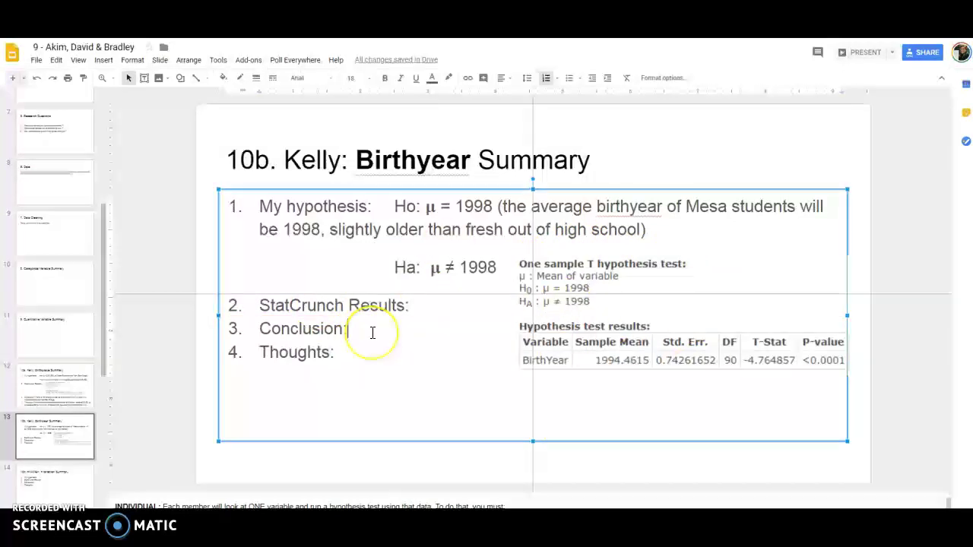
- Write the conclusion 'There is enough evidence to conclude the average birthyear of Mesa students is not 1998', fixing typos
text(T)
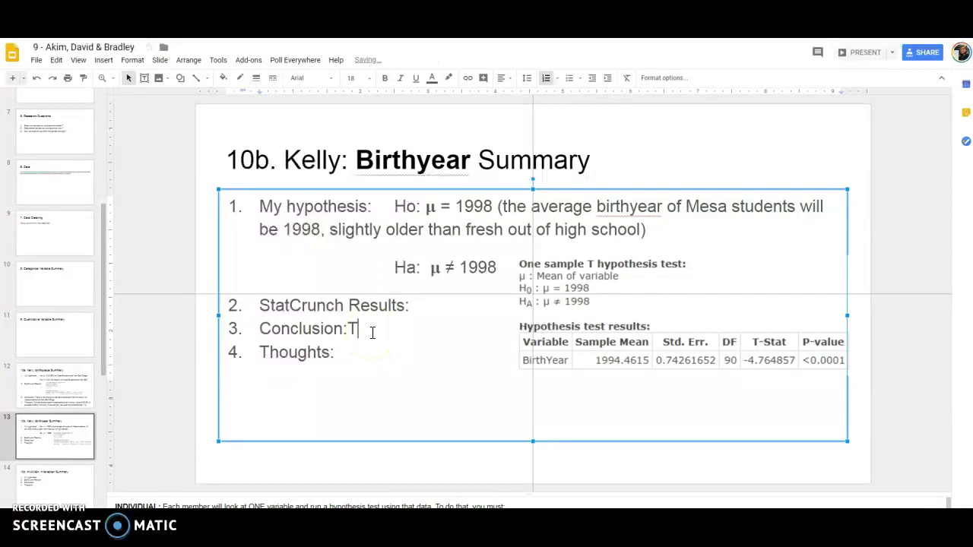
text(here is enough)
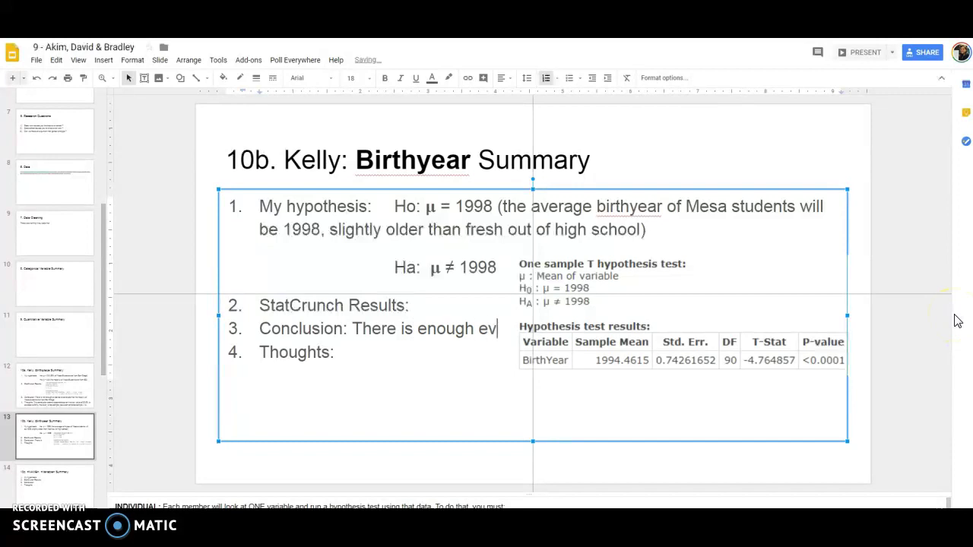
key(shift+Return)
key(shift+Return)
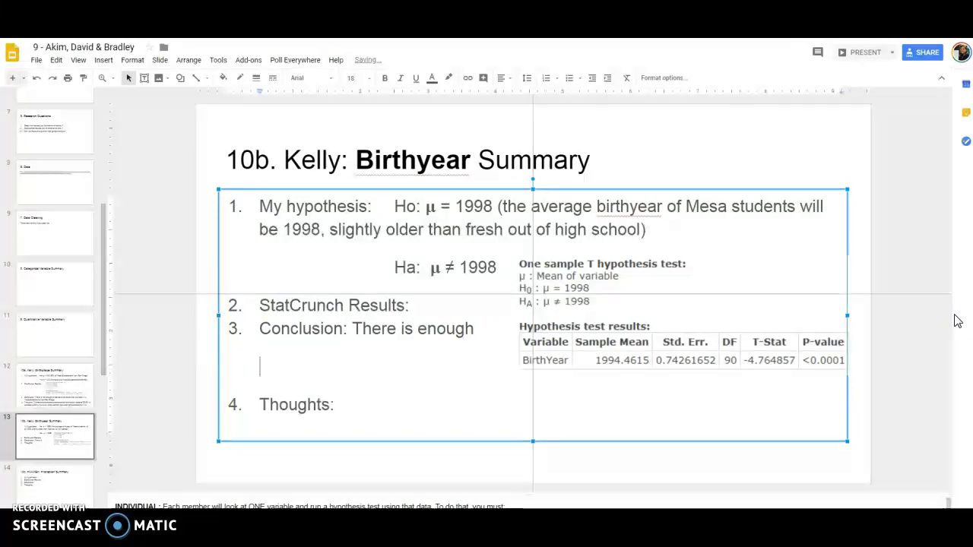
text(eve)
text(ident)
key(BackSpace)
text(ce to conclu)
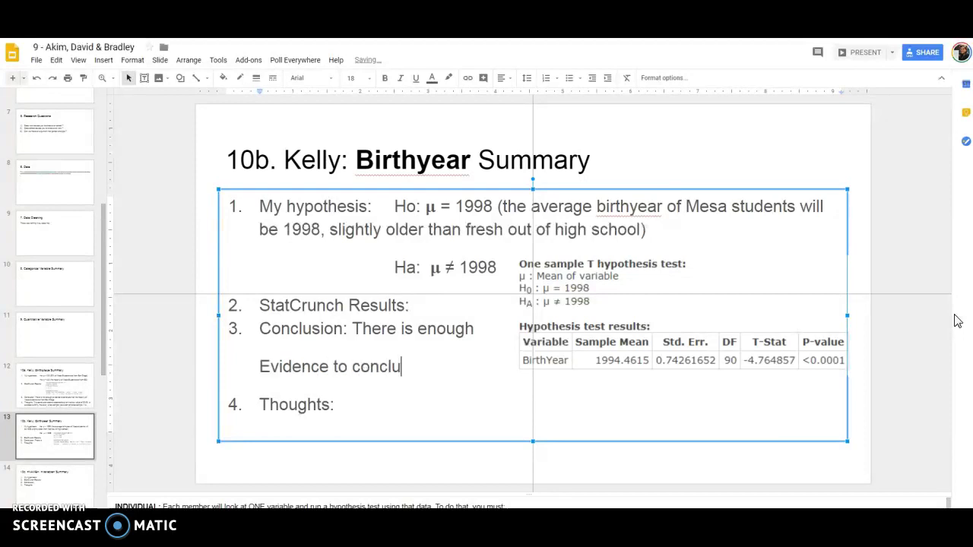
text(de the average)
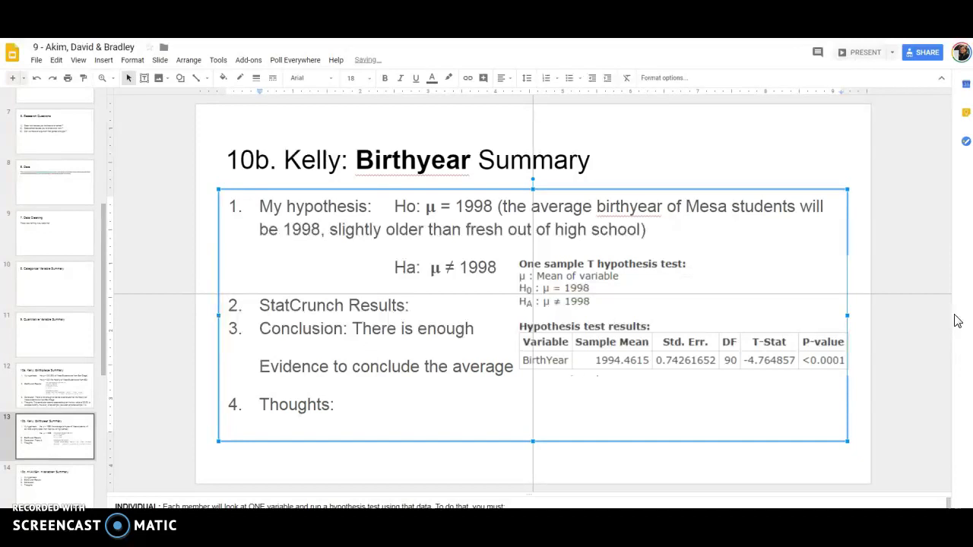
click(523, 362)
click(512, 365)
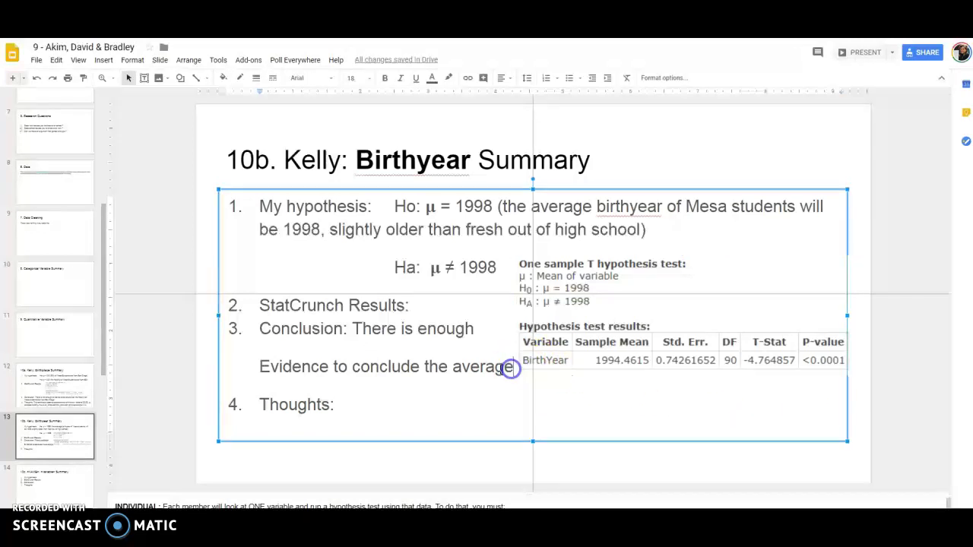
key(Return)
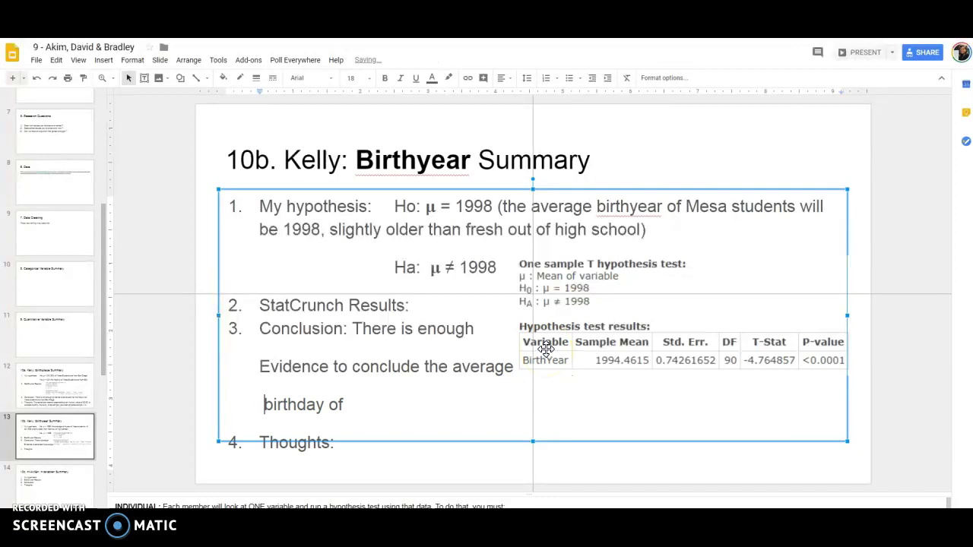
key(BackSpace)
key(Right)
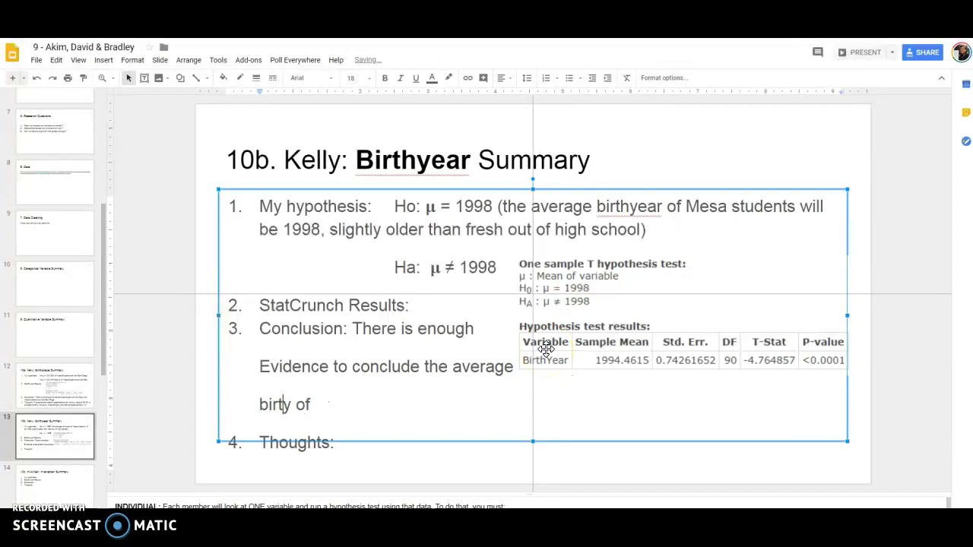
text(h)
key(Right)
text(ear)
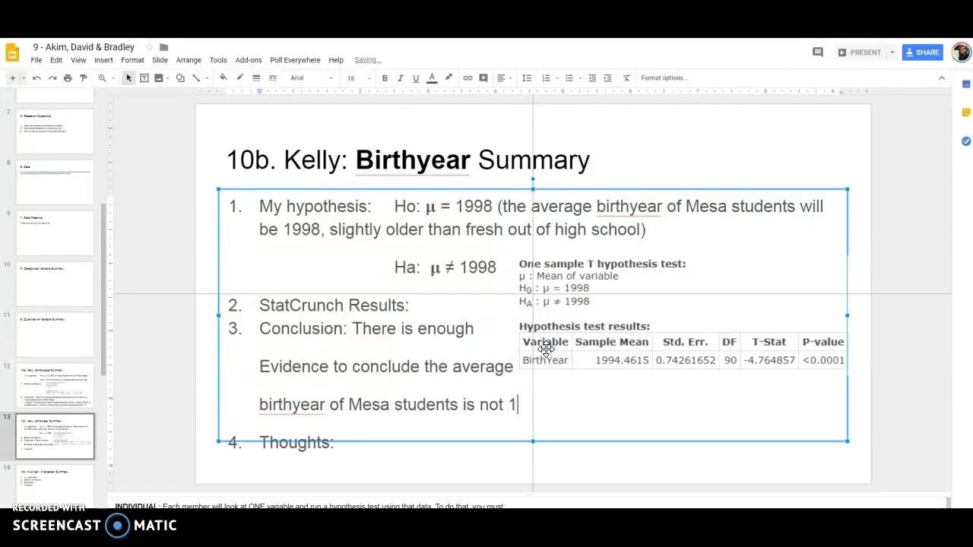
text(.)
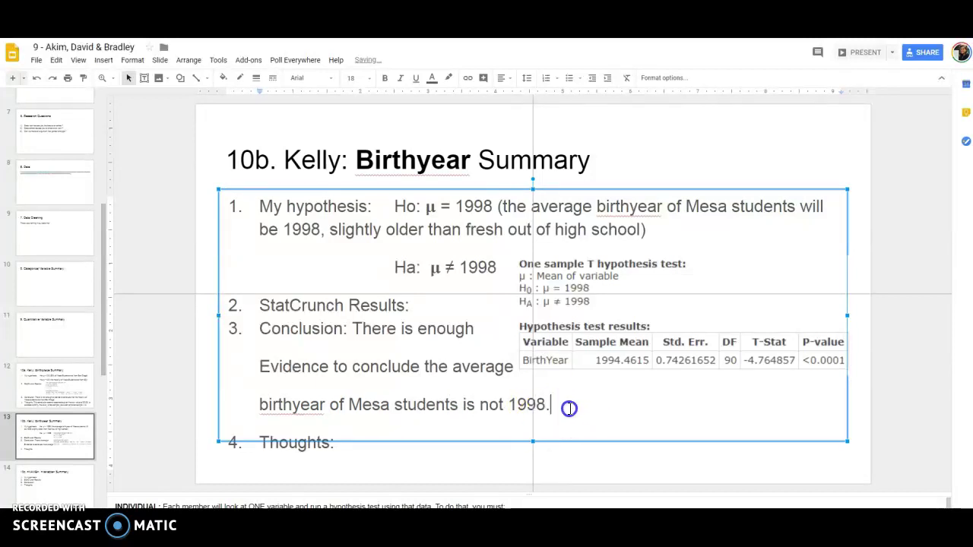
- Tighten the conclusion item's line spacing and remove the extra space after list items
drag(570, 406, 260, 320)
click(504, 77)
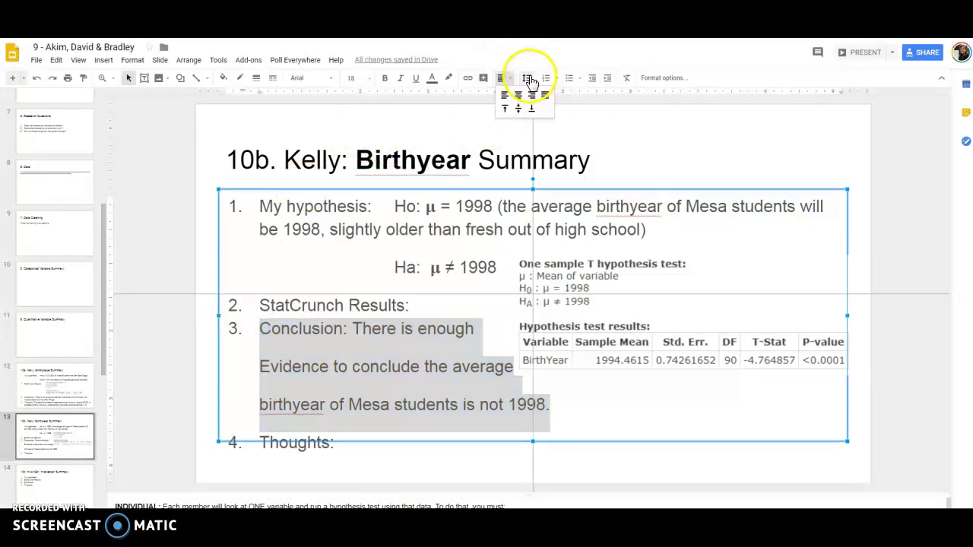
click(528, 77)
click(546, 96)
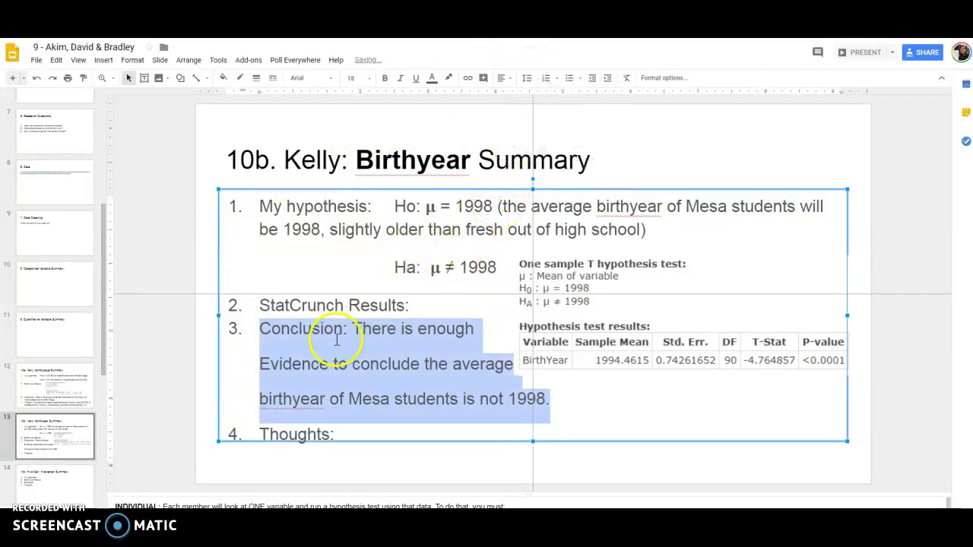
click(528, 79)
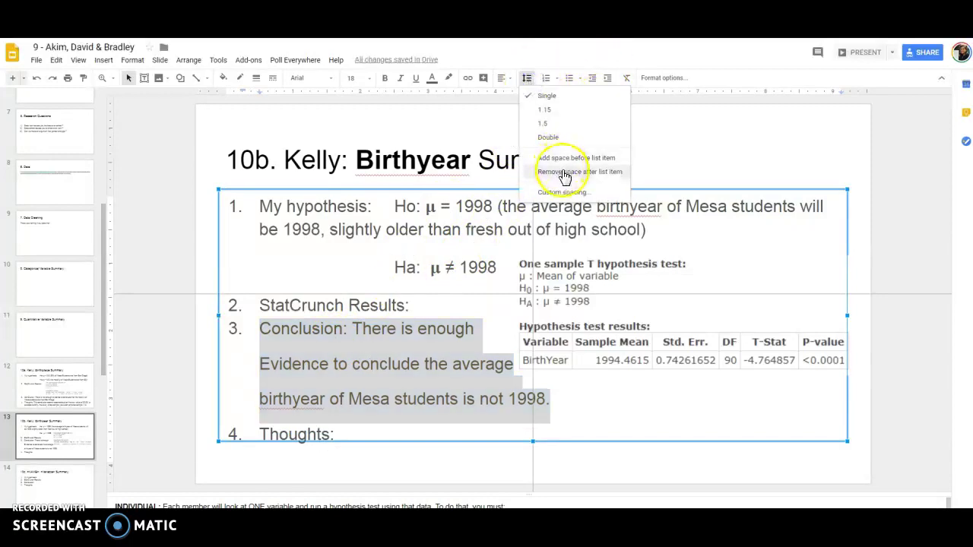
click(562, 172)
click(408, 369)
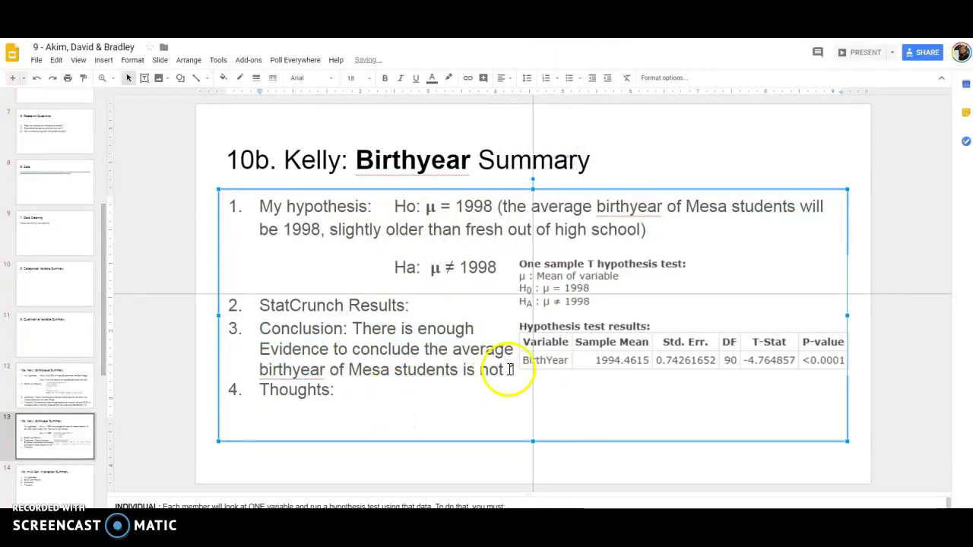
- Move the T-test results image slightly higher on the Birthyear slide
drag(534, 365, 571, 350)
click(384, 401)
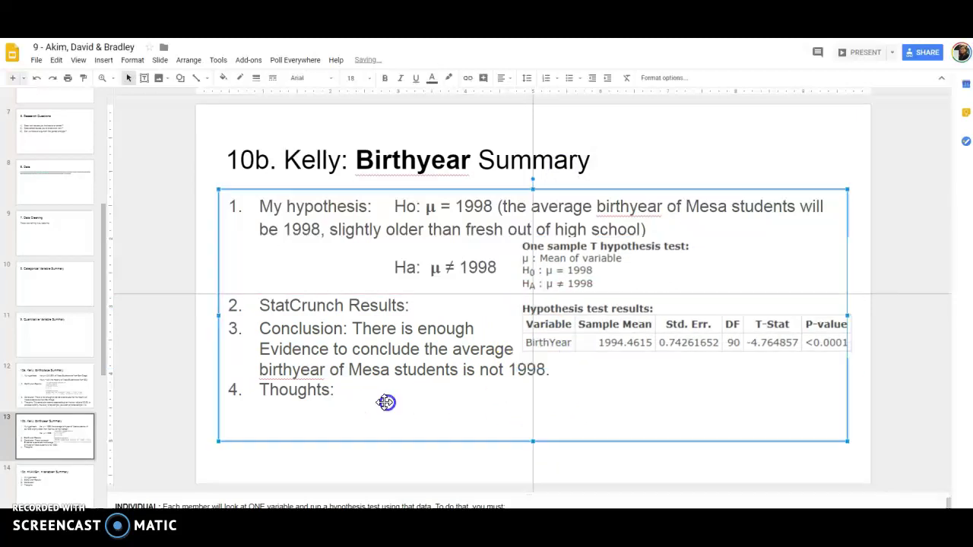
click(354, 390)
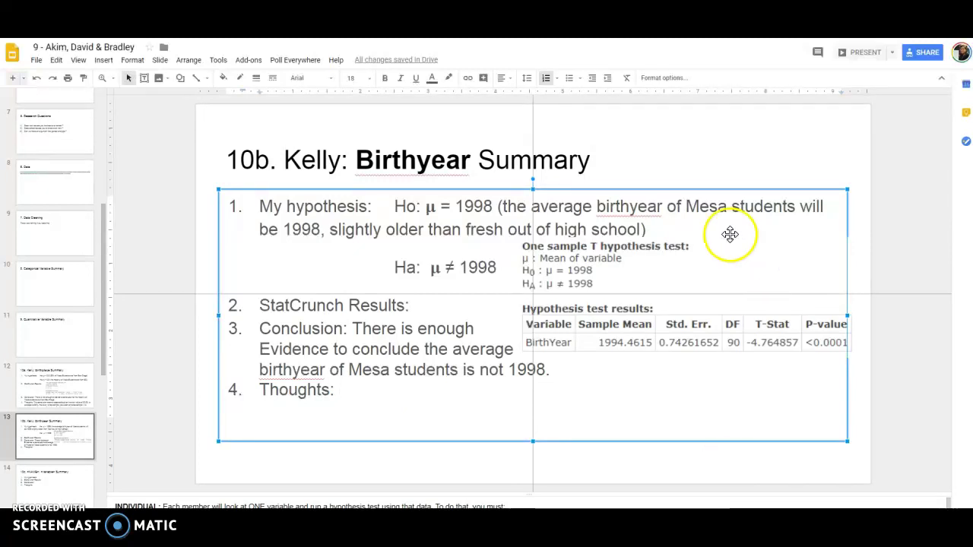
click(644, 312)
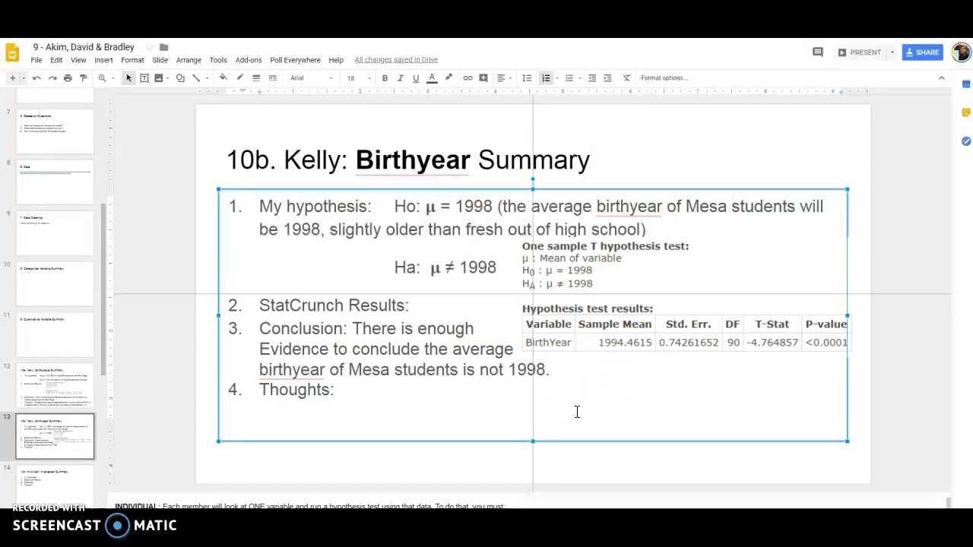
click(566, 355)
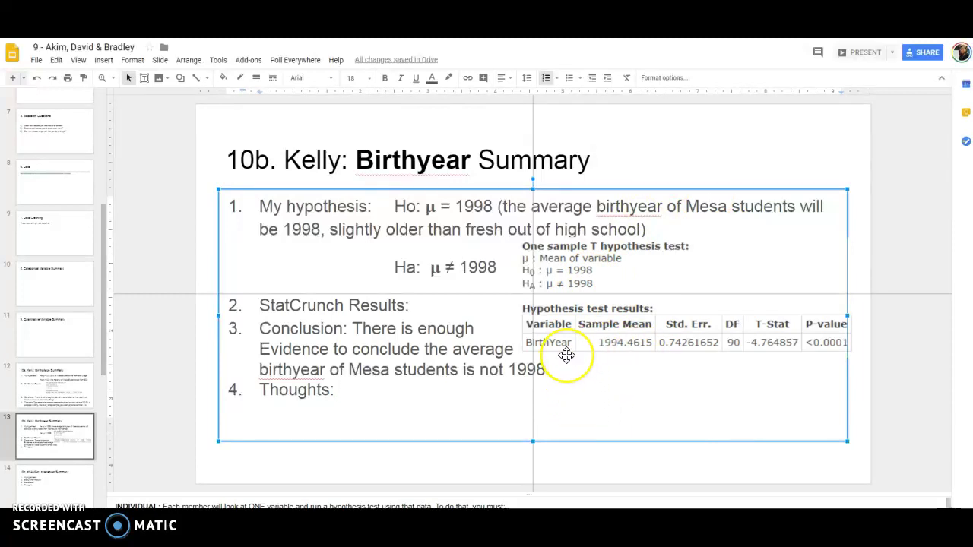
- Go to slide 14, the empty 10c variable summary template
click(563, 344)
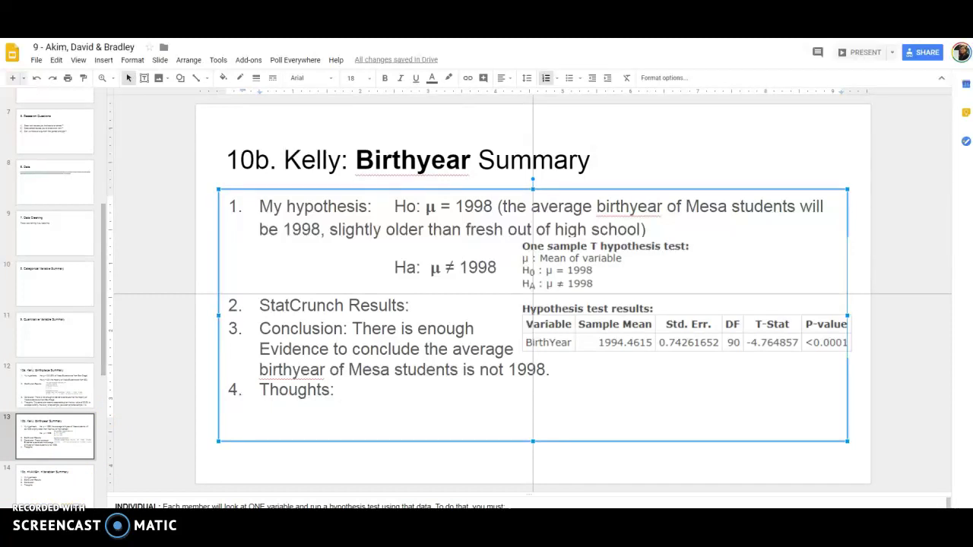
- Replace <NAME> in the slide 14 title with the member's name and <Variable> with Birthplace
click(67, 479)
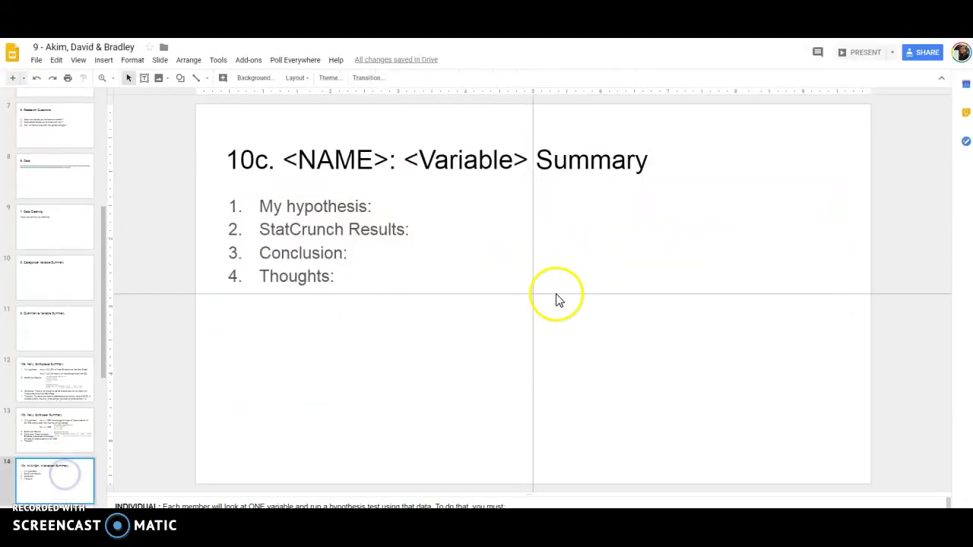
drag(388, 159, 288, 148)
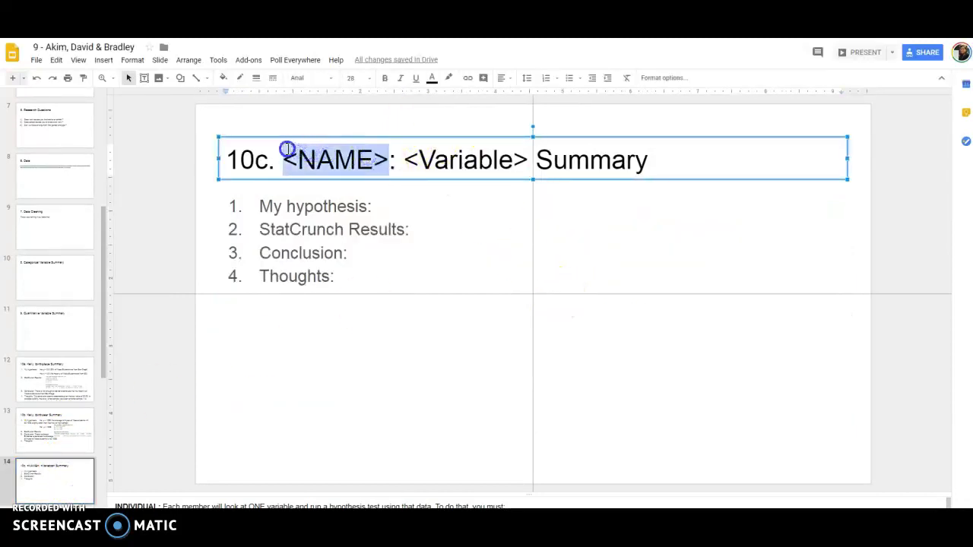
text(Kelly)
key(Right)
key(Right)
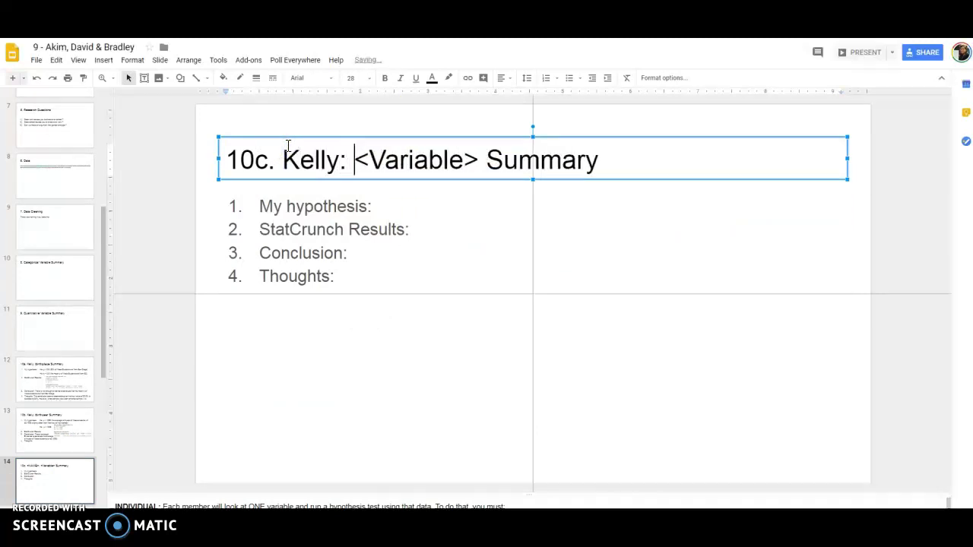
key(shift+Right)
key(shift+Right)
key(shift+Right)
key(shift+Right)
key(shift+Right)
key(shift+Right)
key(shift+Right)
key(shift+Right)
key(shift+Right)
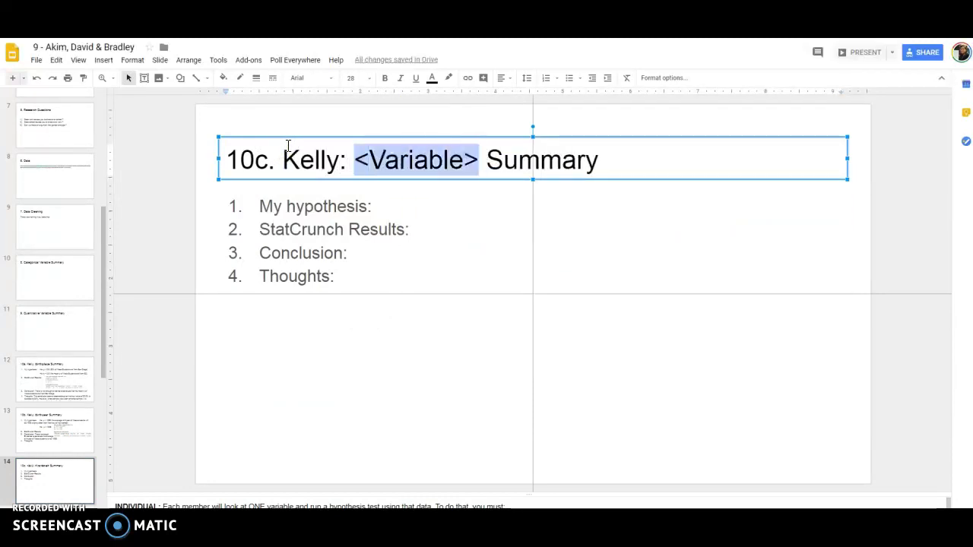
text(Birth)
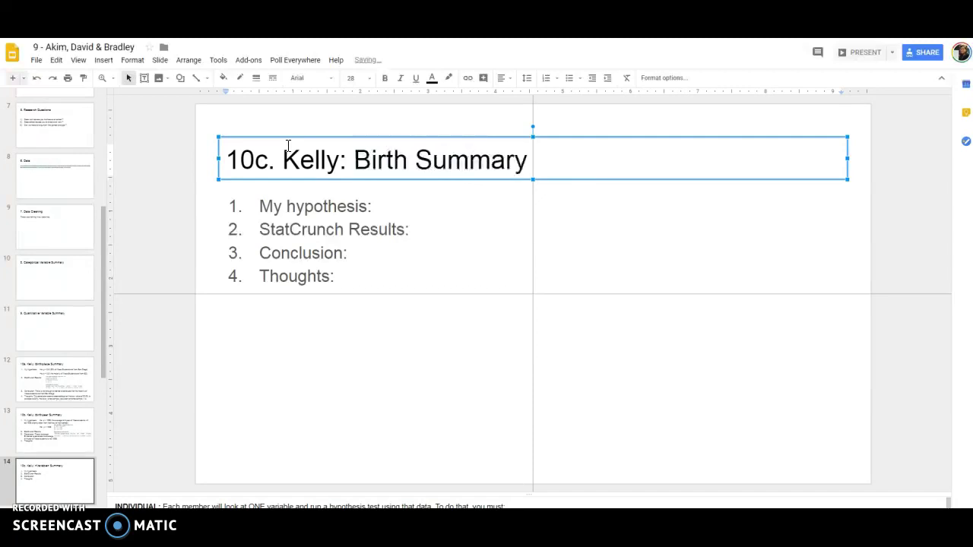
text(place)
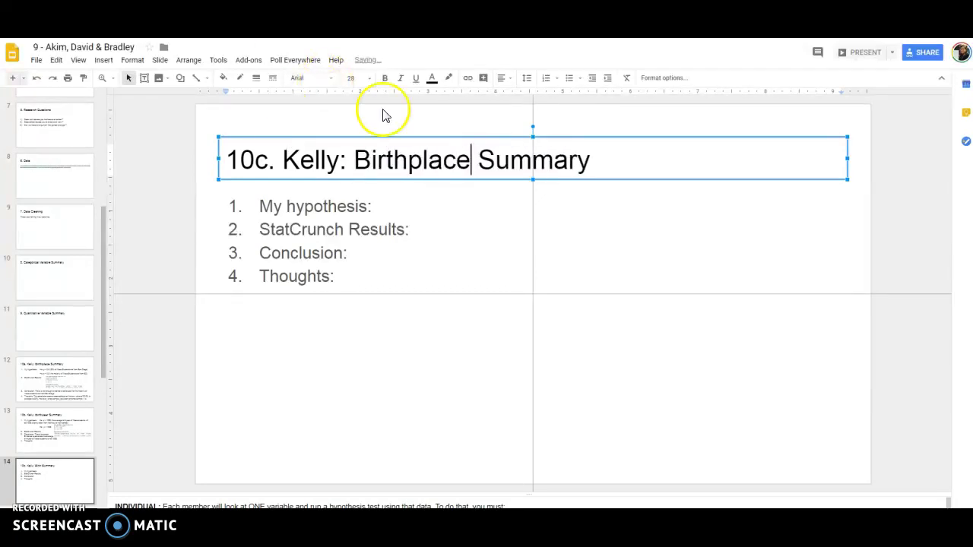
- Back in StatCrunch, close the T-test results and start a Chi-Square goodness-of-fit test
key(alt+Tab)
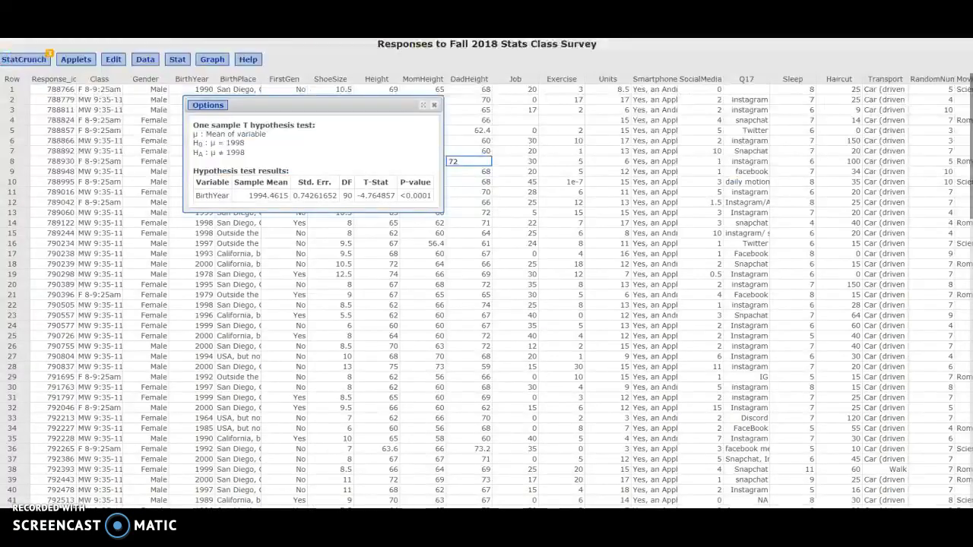
click(434, 104)
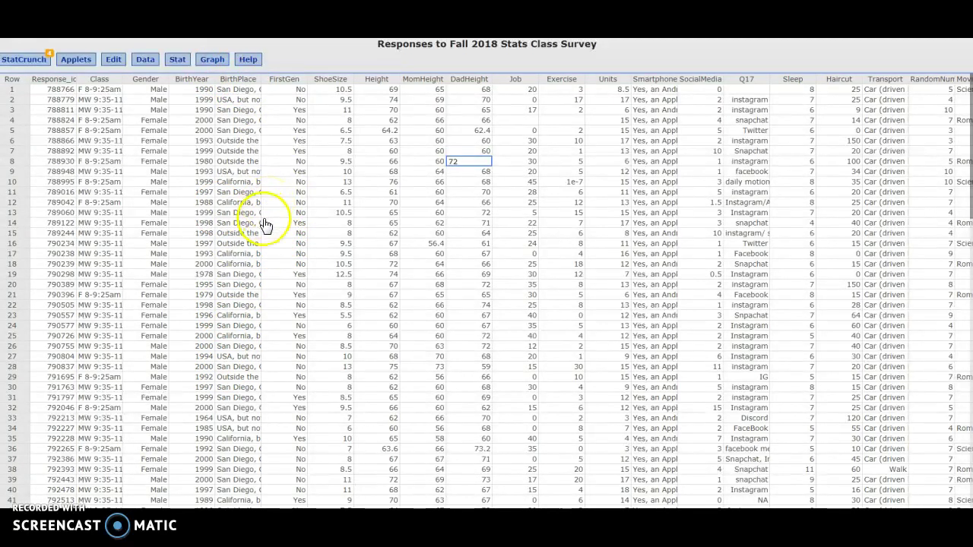
click(174, 65)
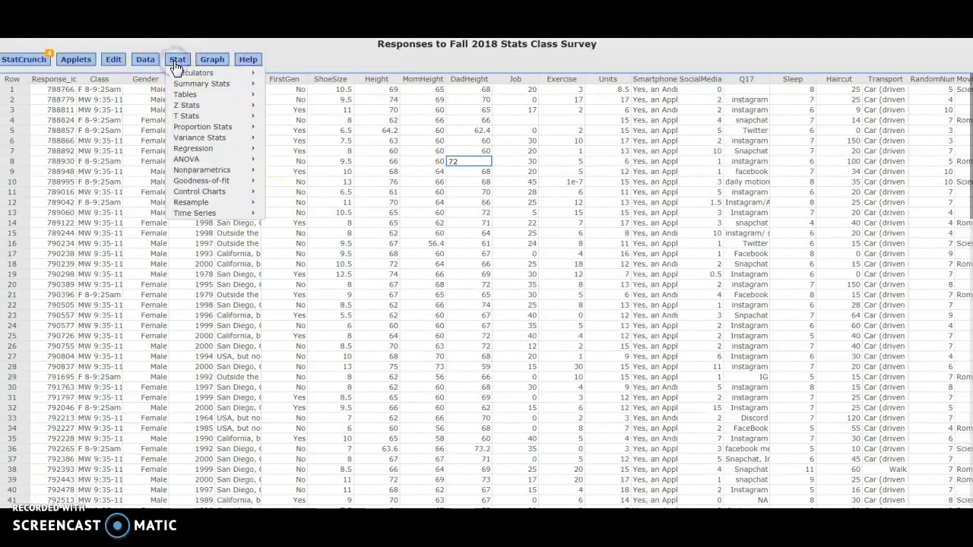
mouse_move(206, 183)
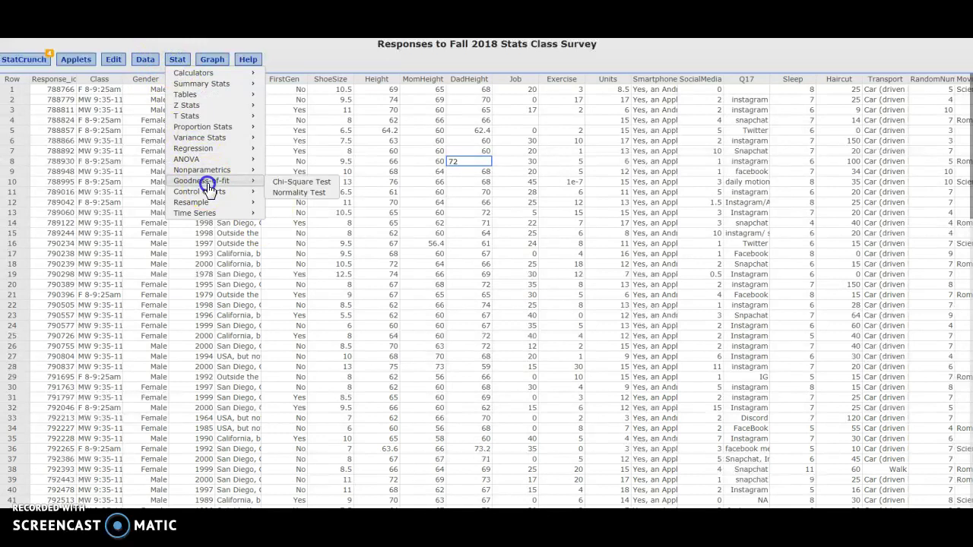
click(289, 183)
click(398, 208)
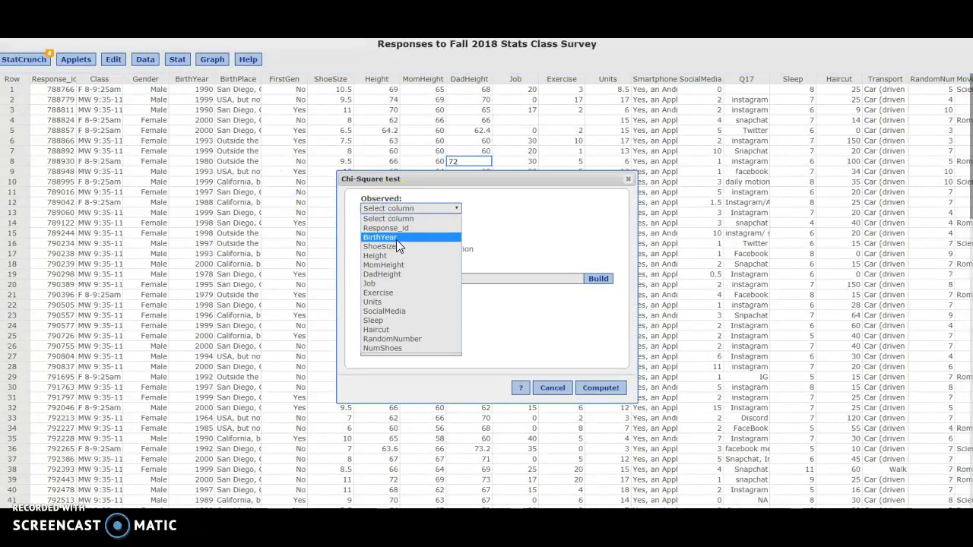
drag(398, 245, 396, 261)
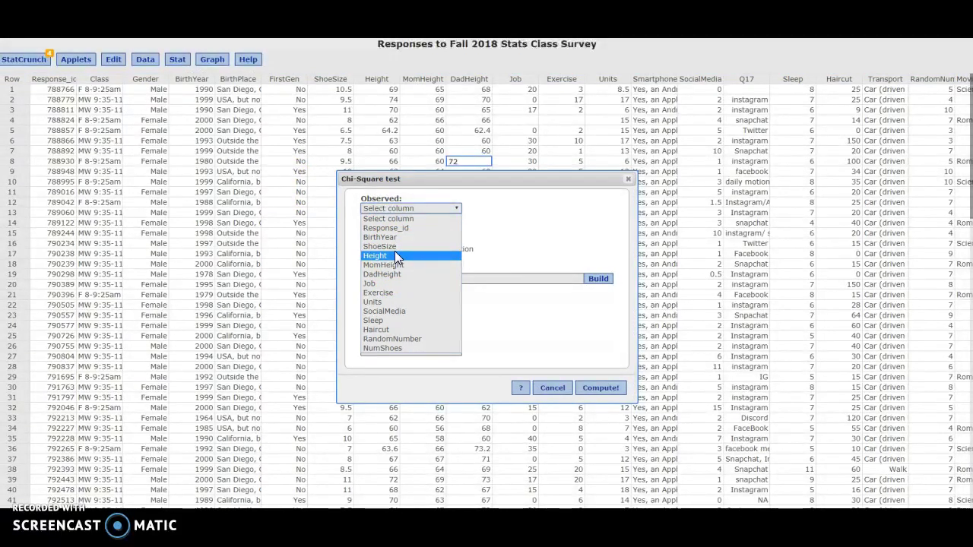
- Abandon the chi-square test after the missing observed column error and reopen the Stat menu
click(479, 232)
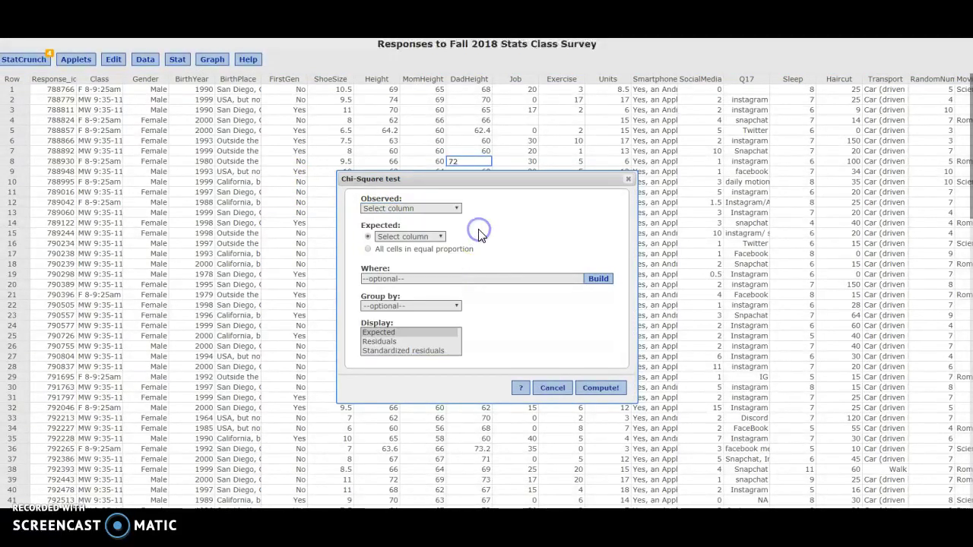
click(597, 388)
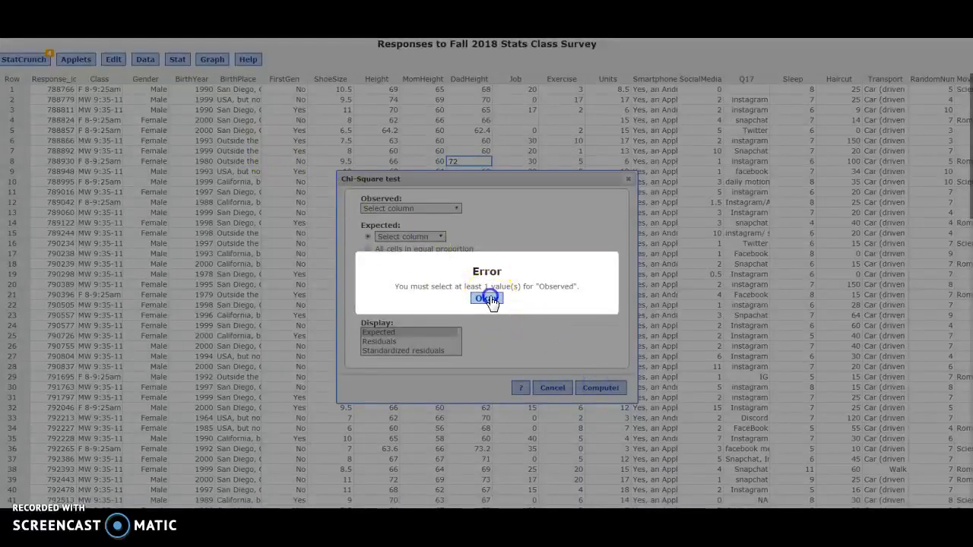
click(487, 298)
click(552, 388)
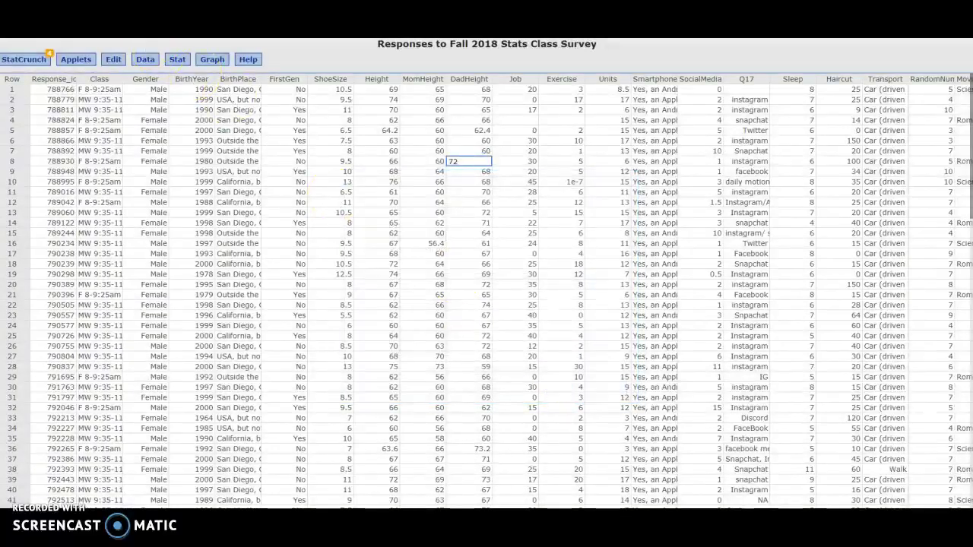
click(144, 60)
click(175, 60)
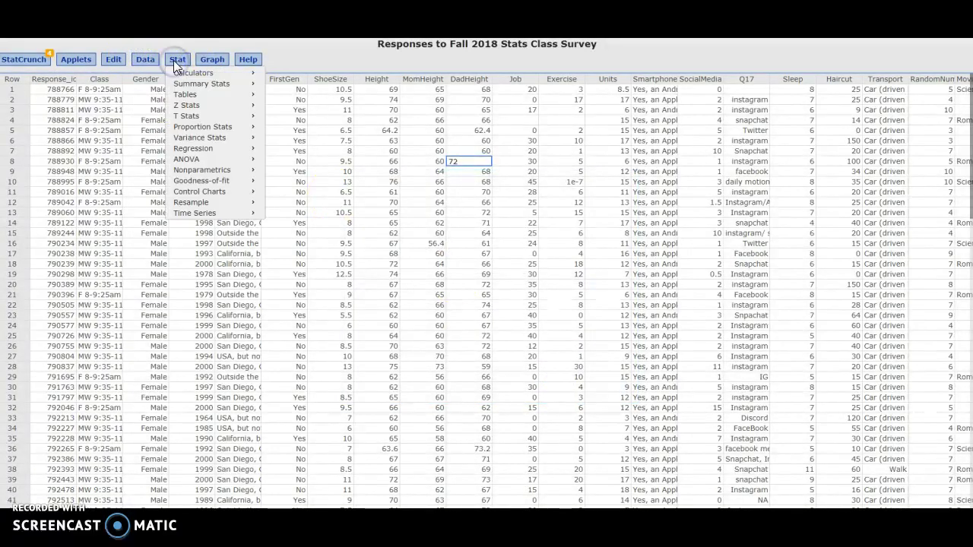
- Build a BirthPlace frequency table and store it as new columns in the data table
mouse_move(202, 84)
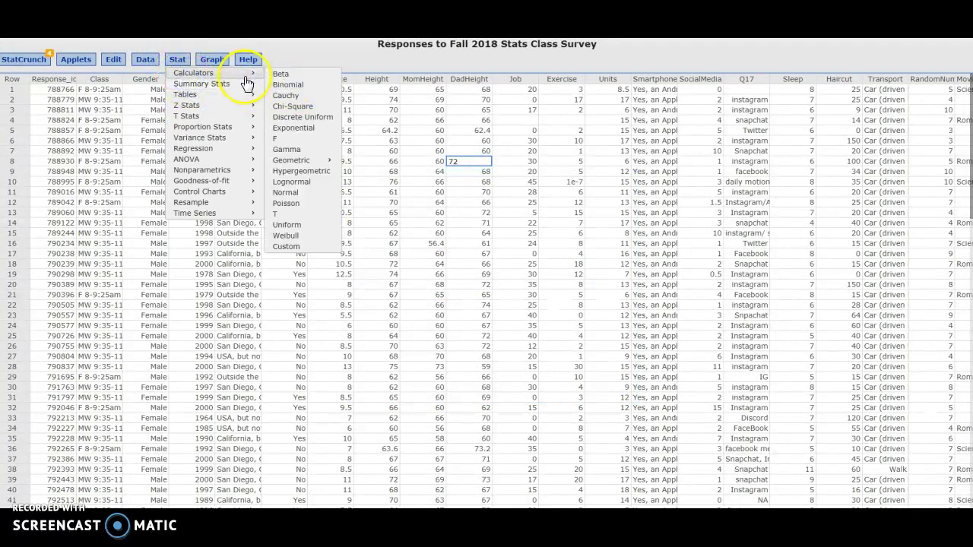
click(226, 95)
click(289, 96)
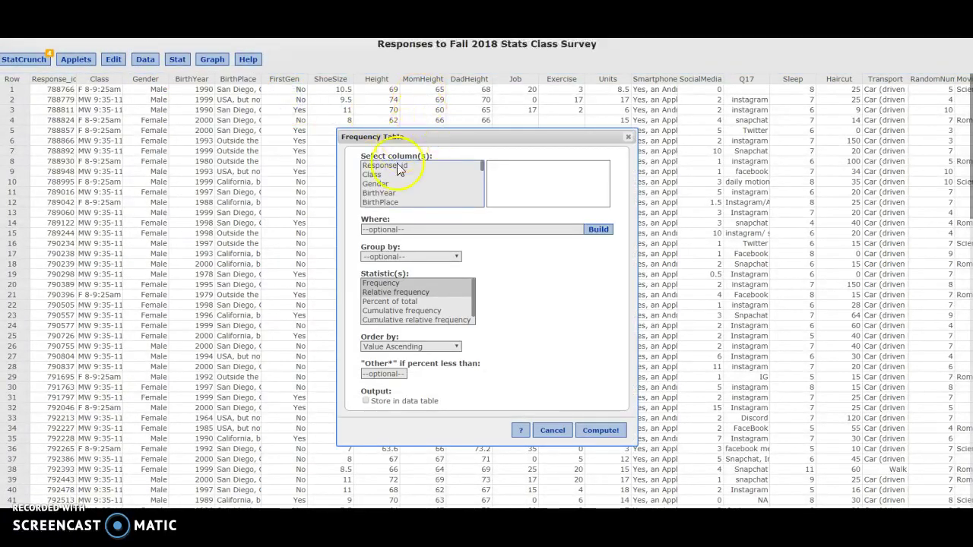
click(395, 201)
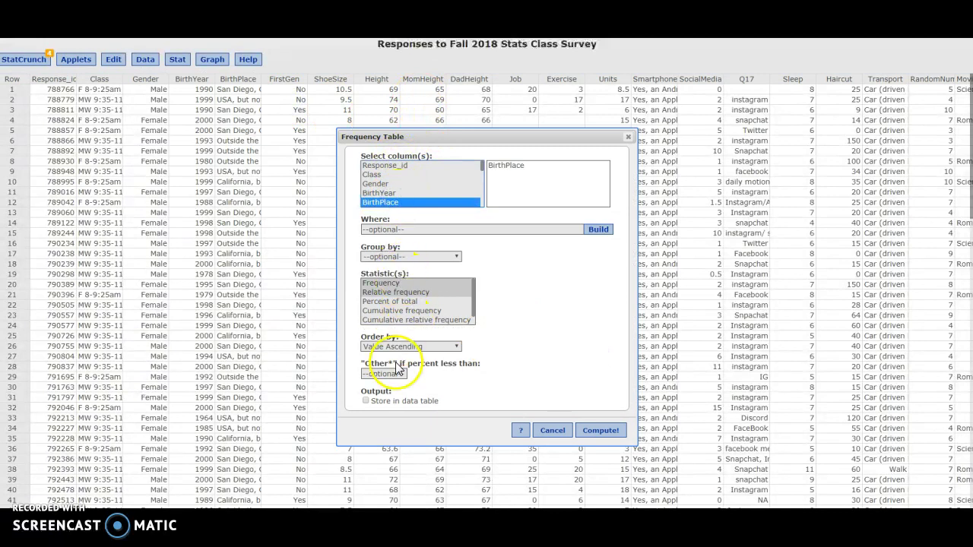
click(424, 400)
click(605, 431)
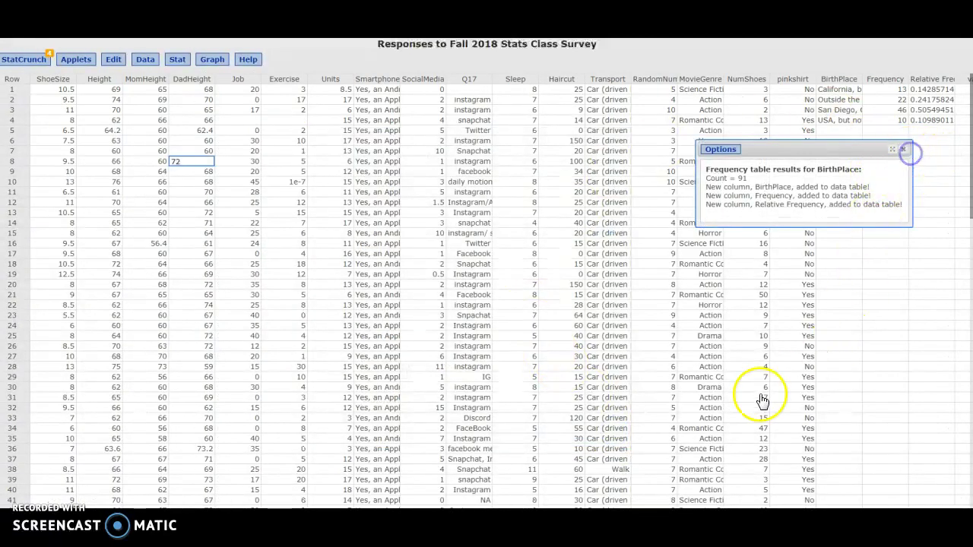
click(903, 148)
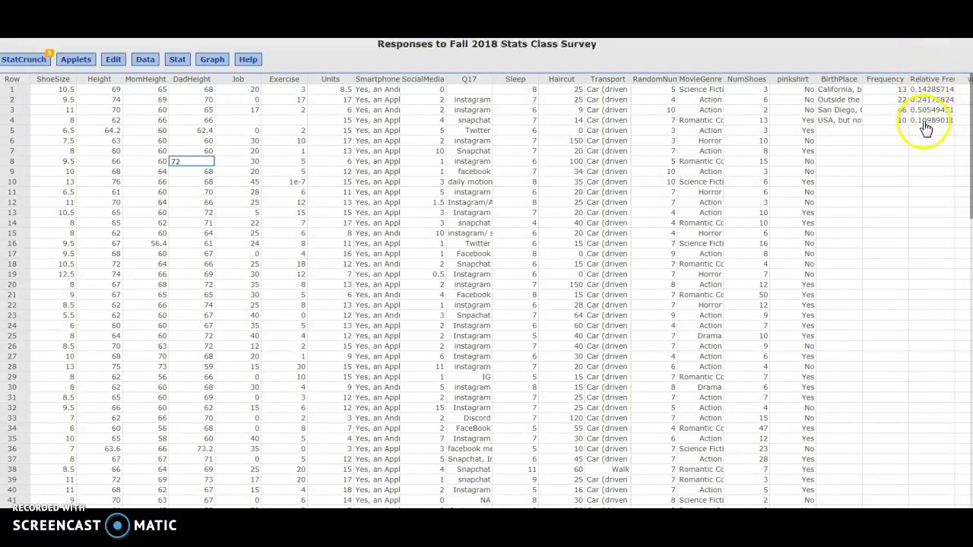
- Set up a Chi-Square goodness-of-fit test with Frequency observed and all cells in equal proportion
click(159, 62)
click(178, 61)
click(177, 61)
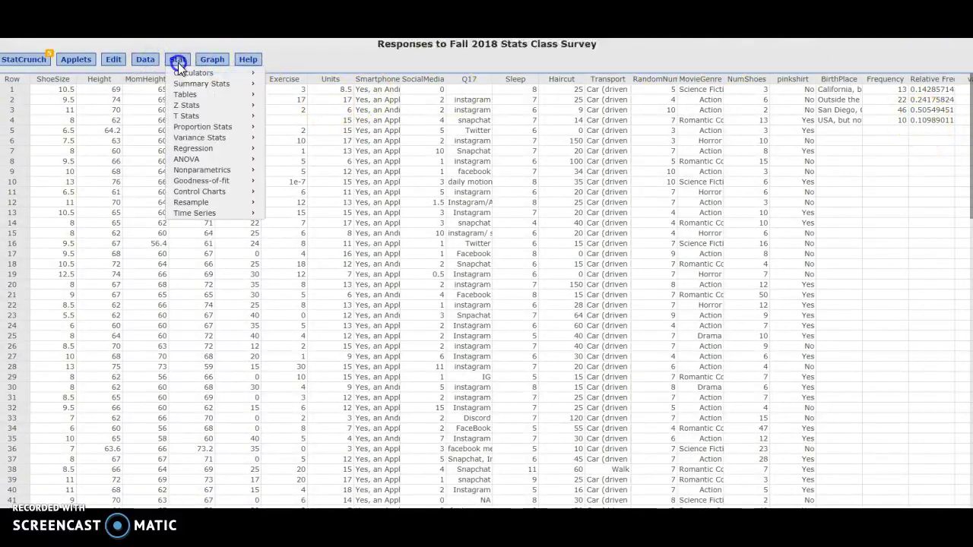
mouse_move(218, 185)
click(280, 183)
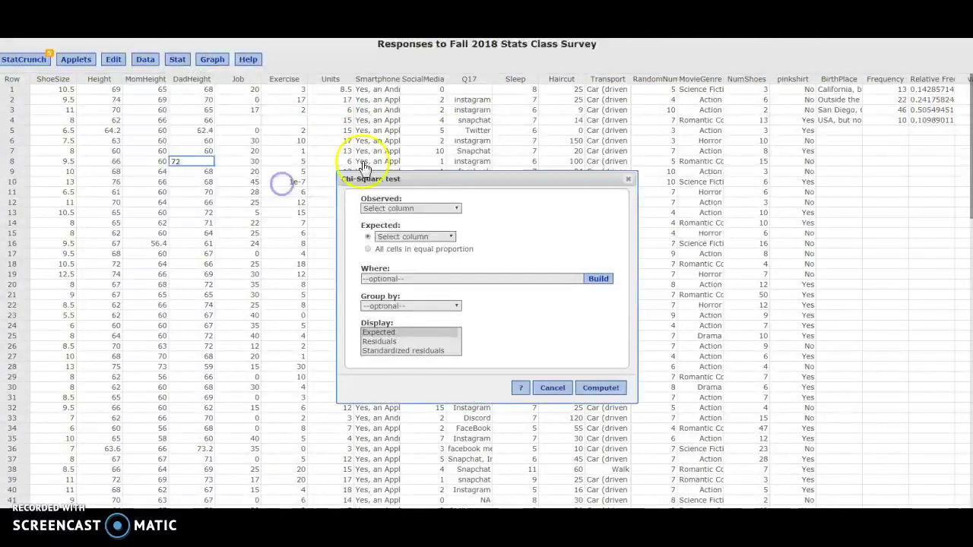
click(420, 215)
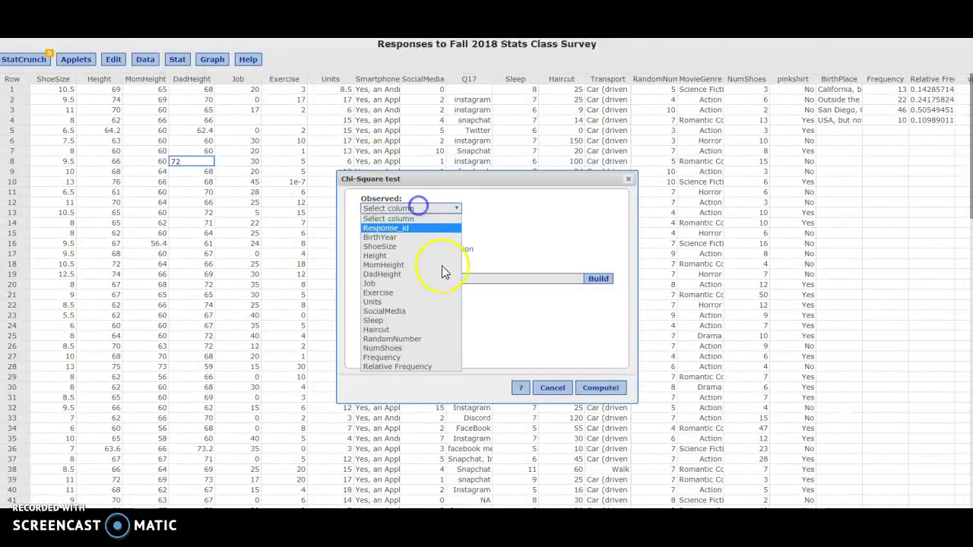
click(421, 358)
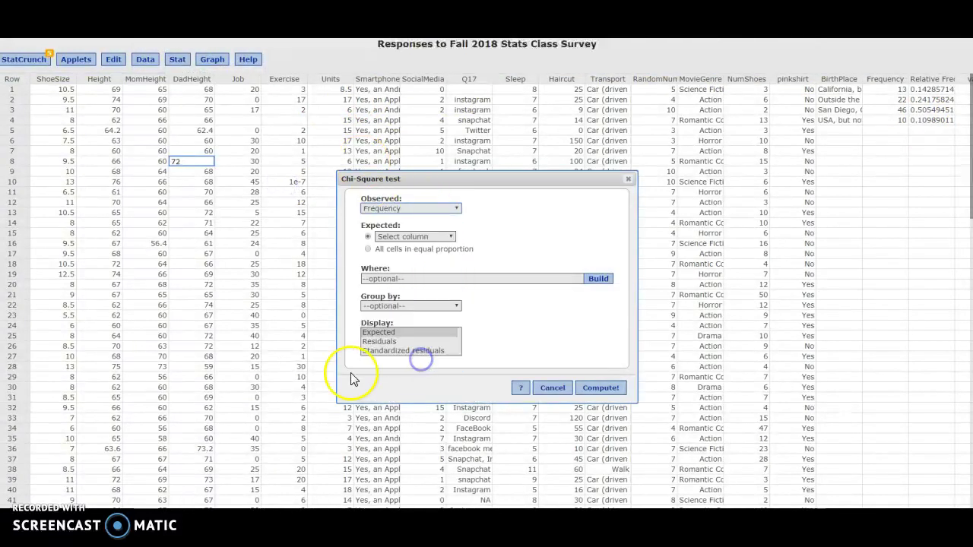
click(416, 238)
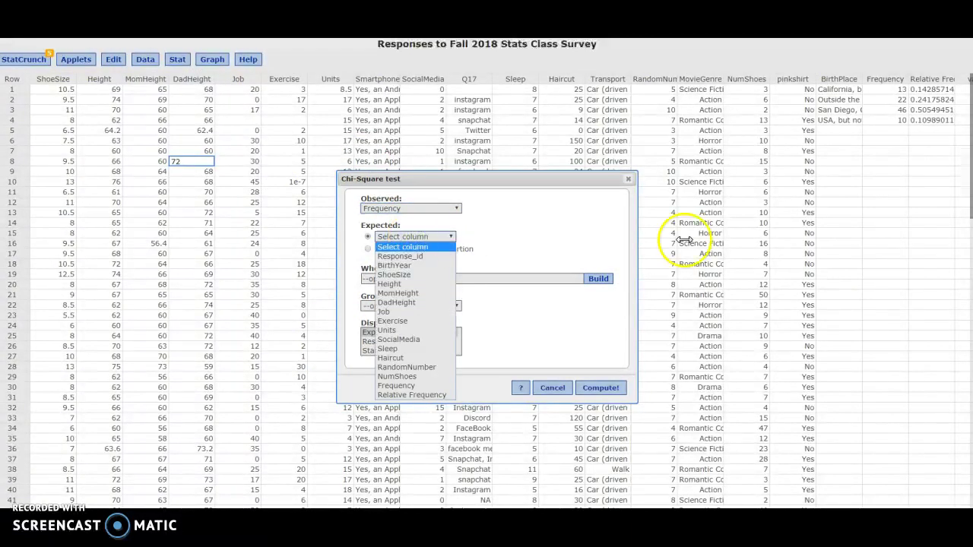
click(514, 238)
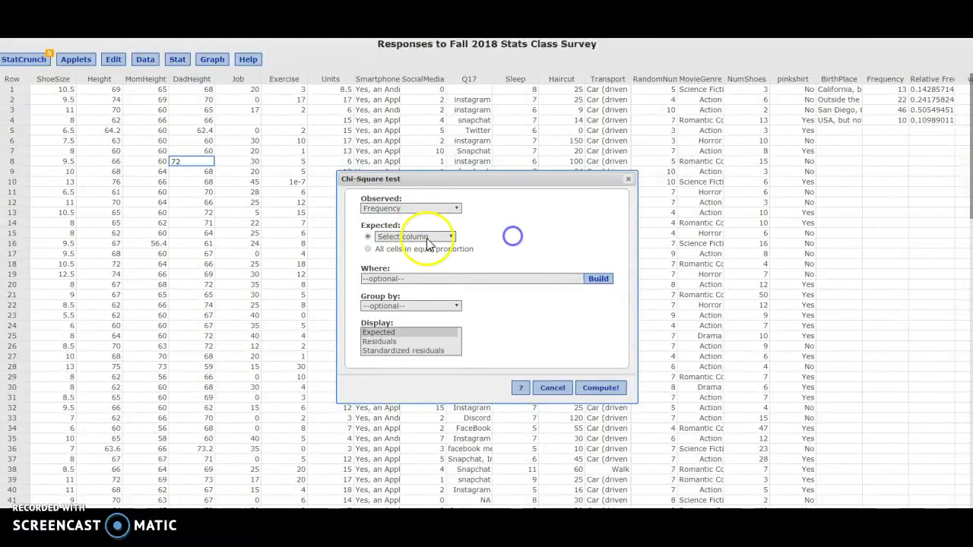
click(367, 248)
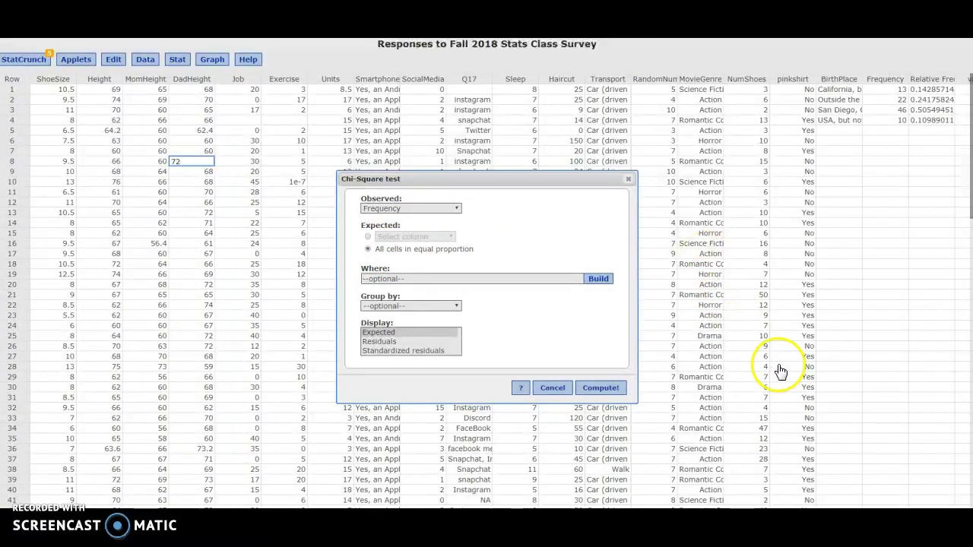
- Compute the test and enlarge the results: chi-square 35.10989, DF 3, p-value <0.0001
click(601, 388)
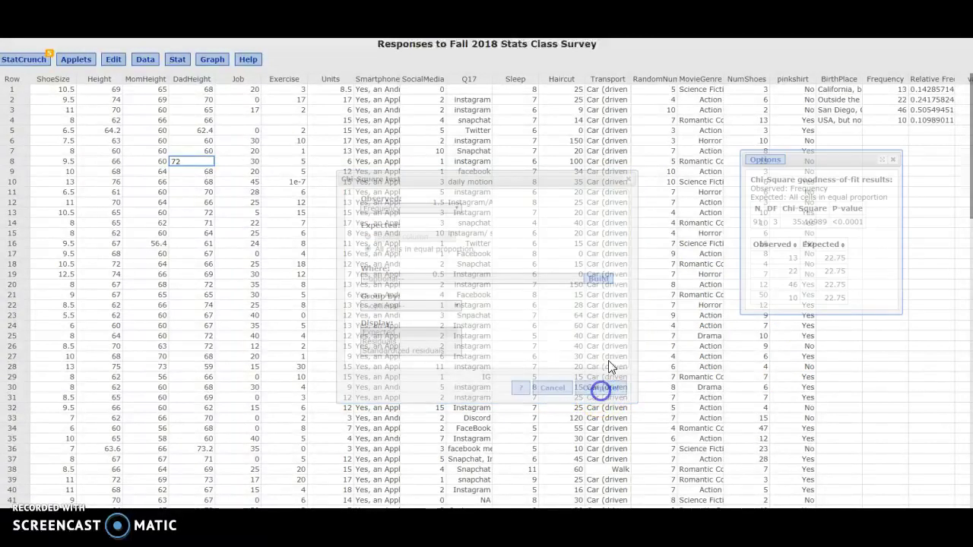
drag(823, 161, 532, 146)
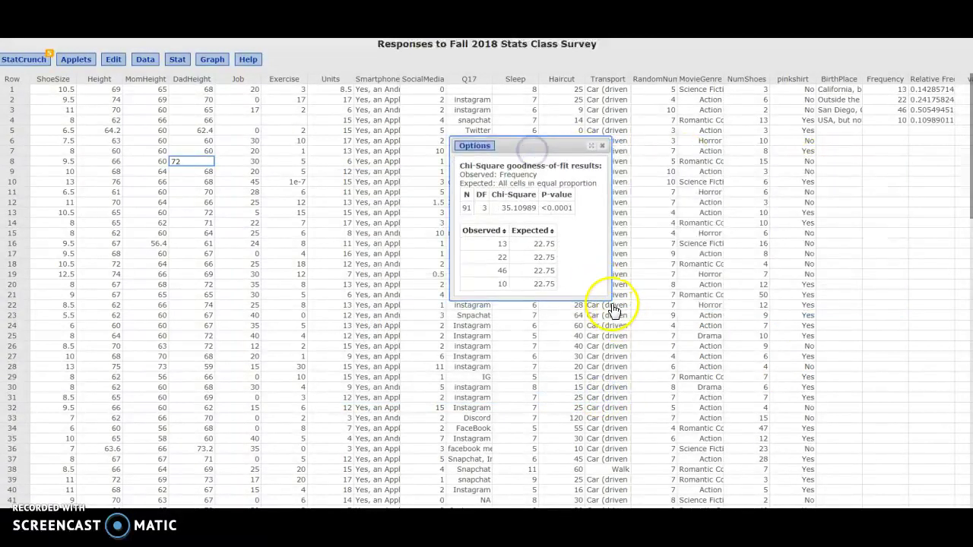
drag(608, 300, 717, 302)
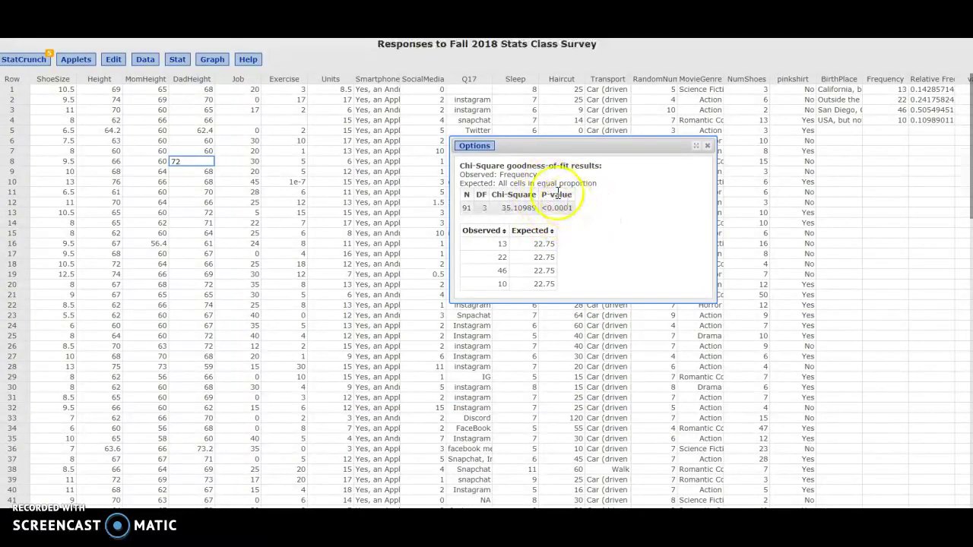
drag(503, 183, 609, 186)
click(609, 186)
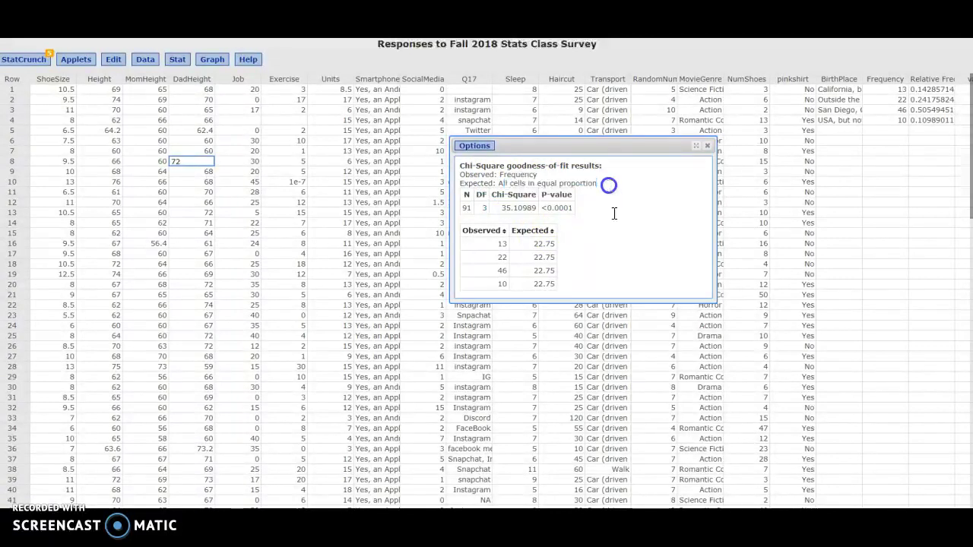